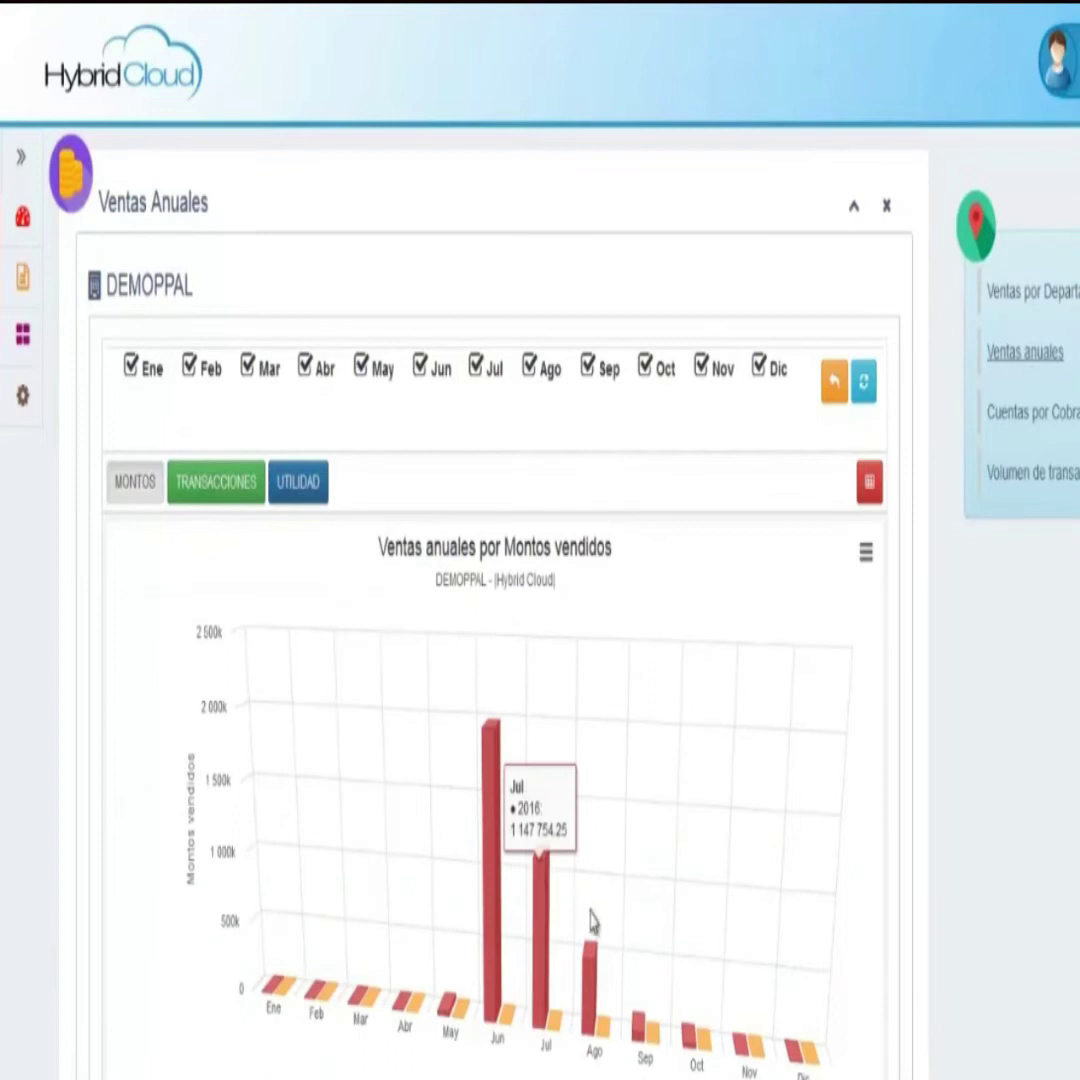
# - Follow the Hybrid Cloud link on the Hybrid website to load the portal in a new tab
pyautogui.moveTo(591, 975)
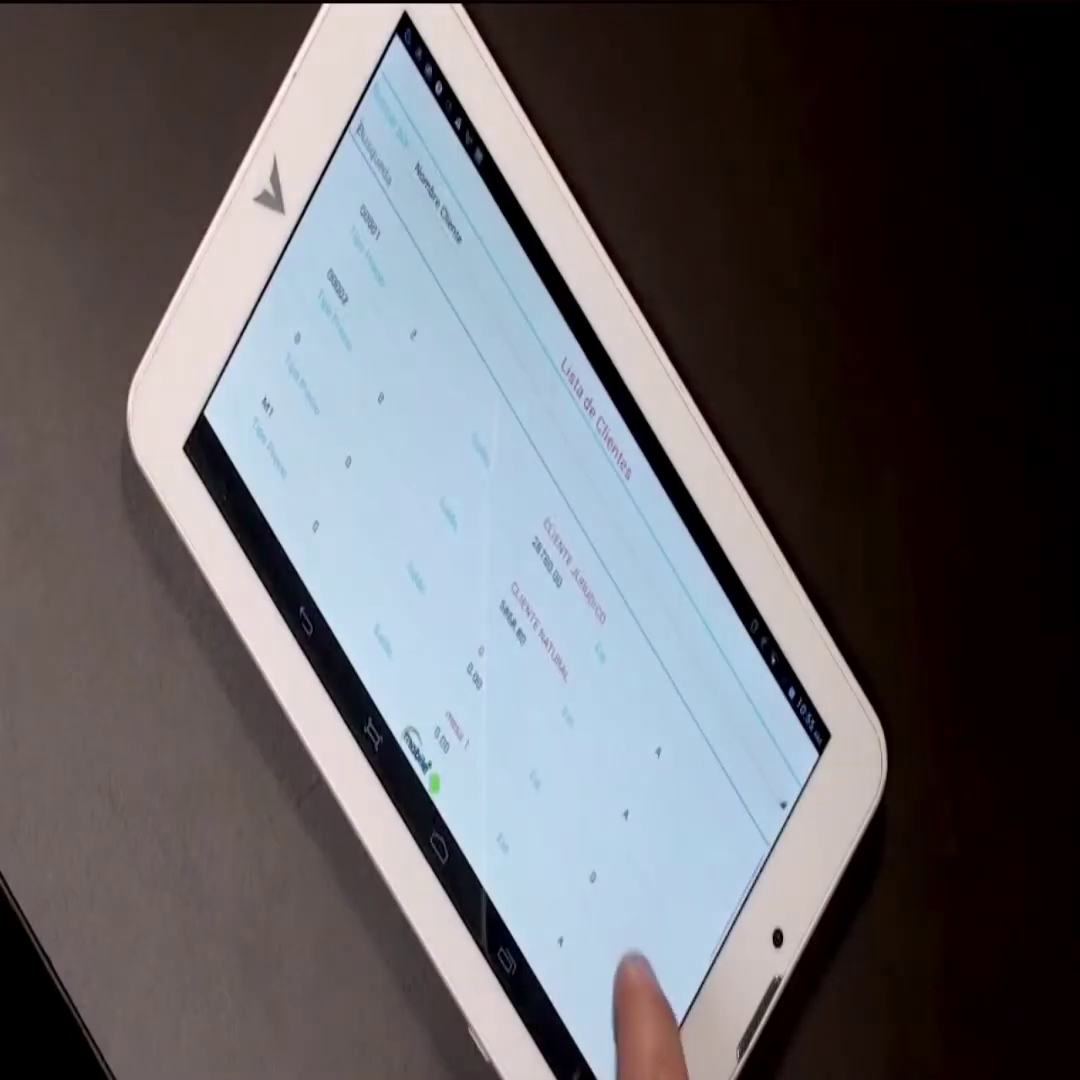
pyautogui.moveTo(663, 748); pyautogui.dragTo(567, 928)
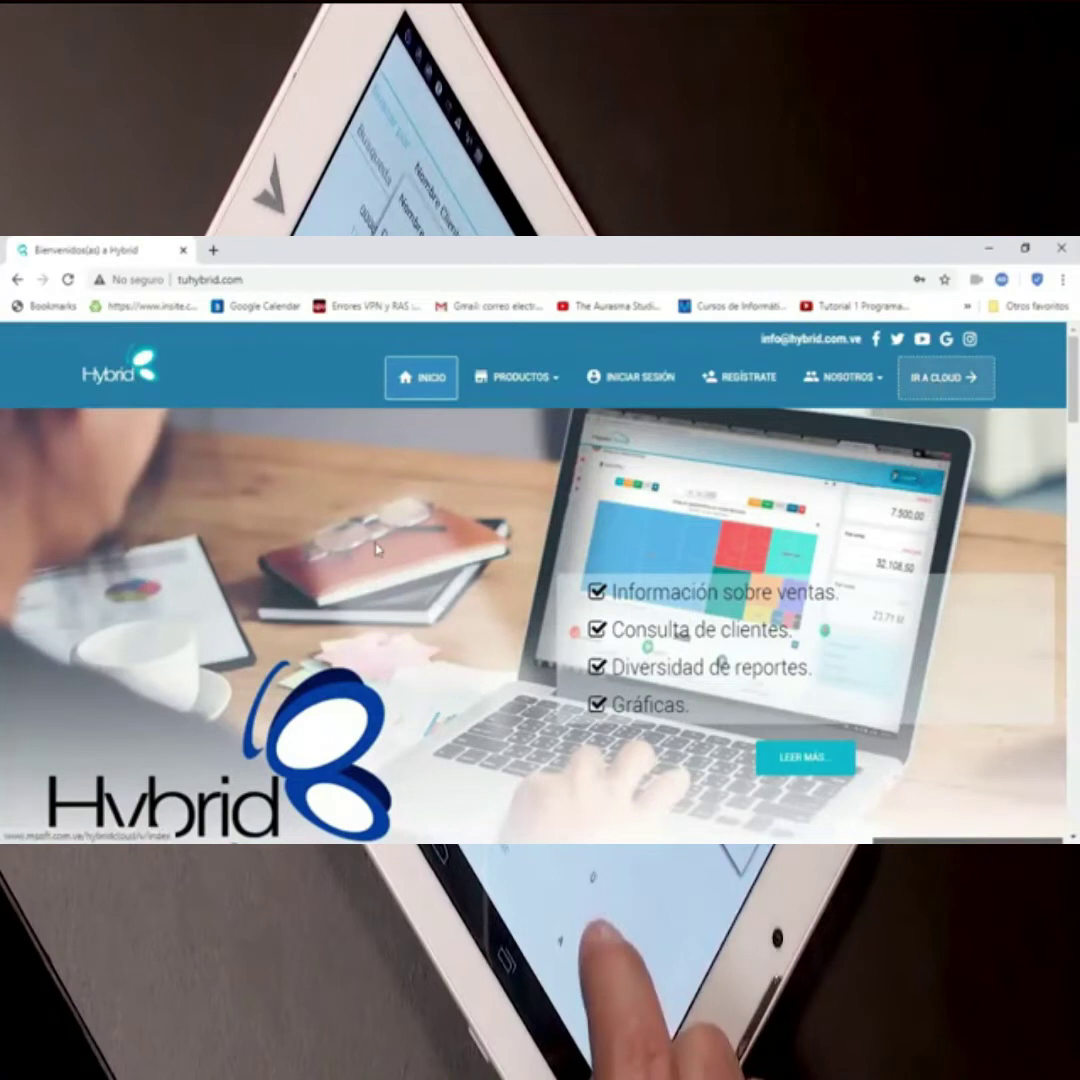
pyautogui.click(376, 548)
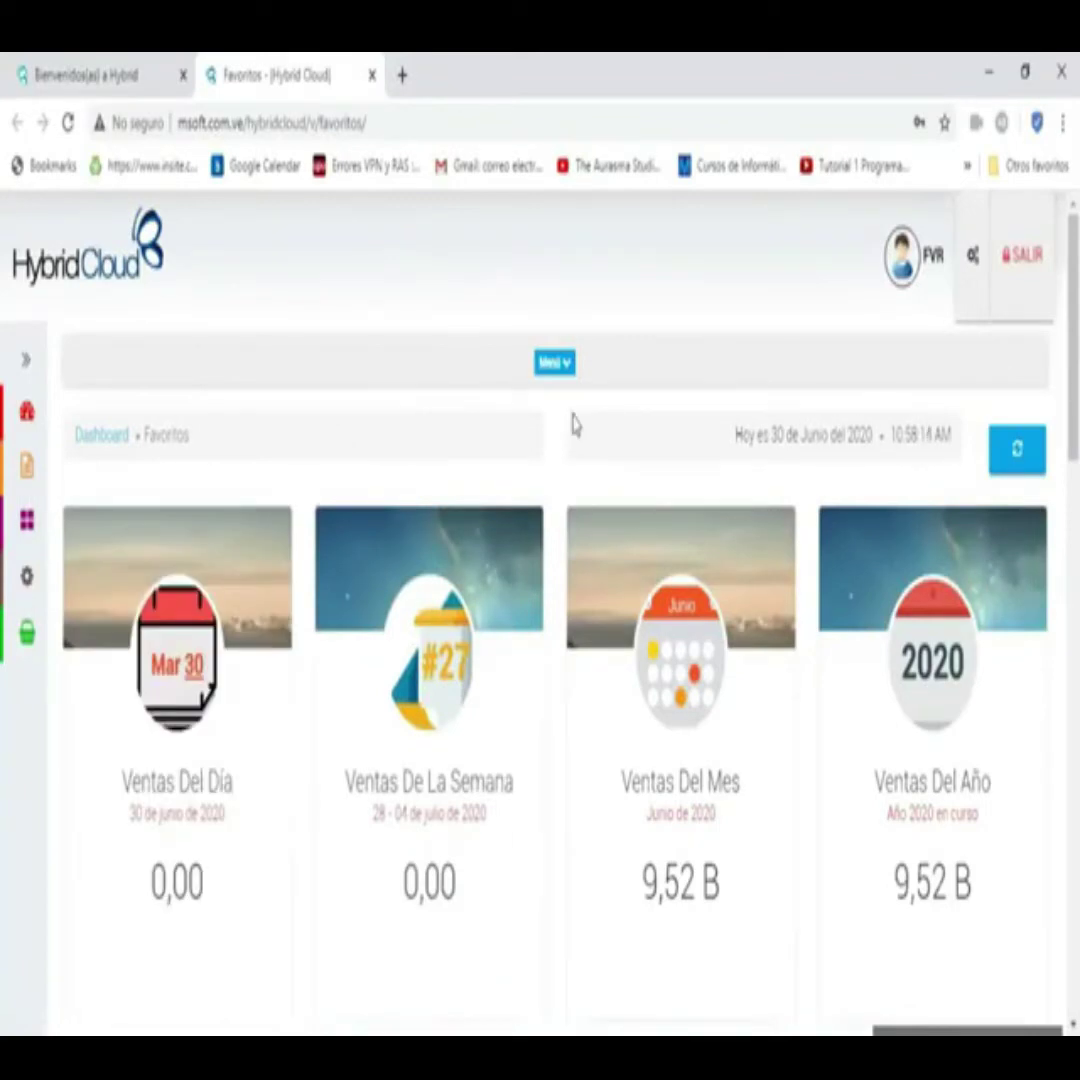
# - Flip each Favoritos sales card: day and week 0,00, June and 2020 at 9,52 B
pyautogui.moveTo(513, 540)
pyautogui.moveTo(687, 762)
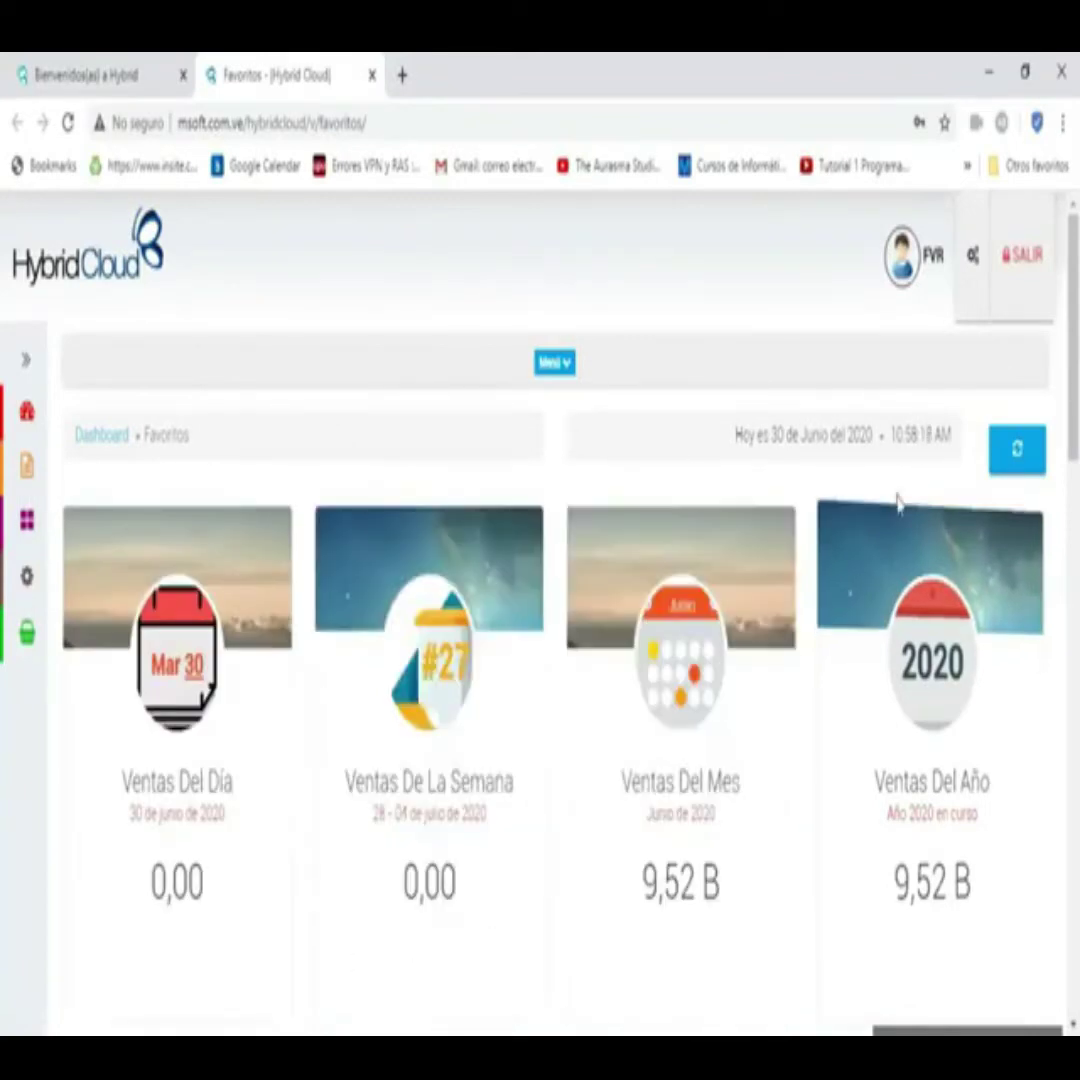
pyautogui.moveTo(673, 693)
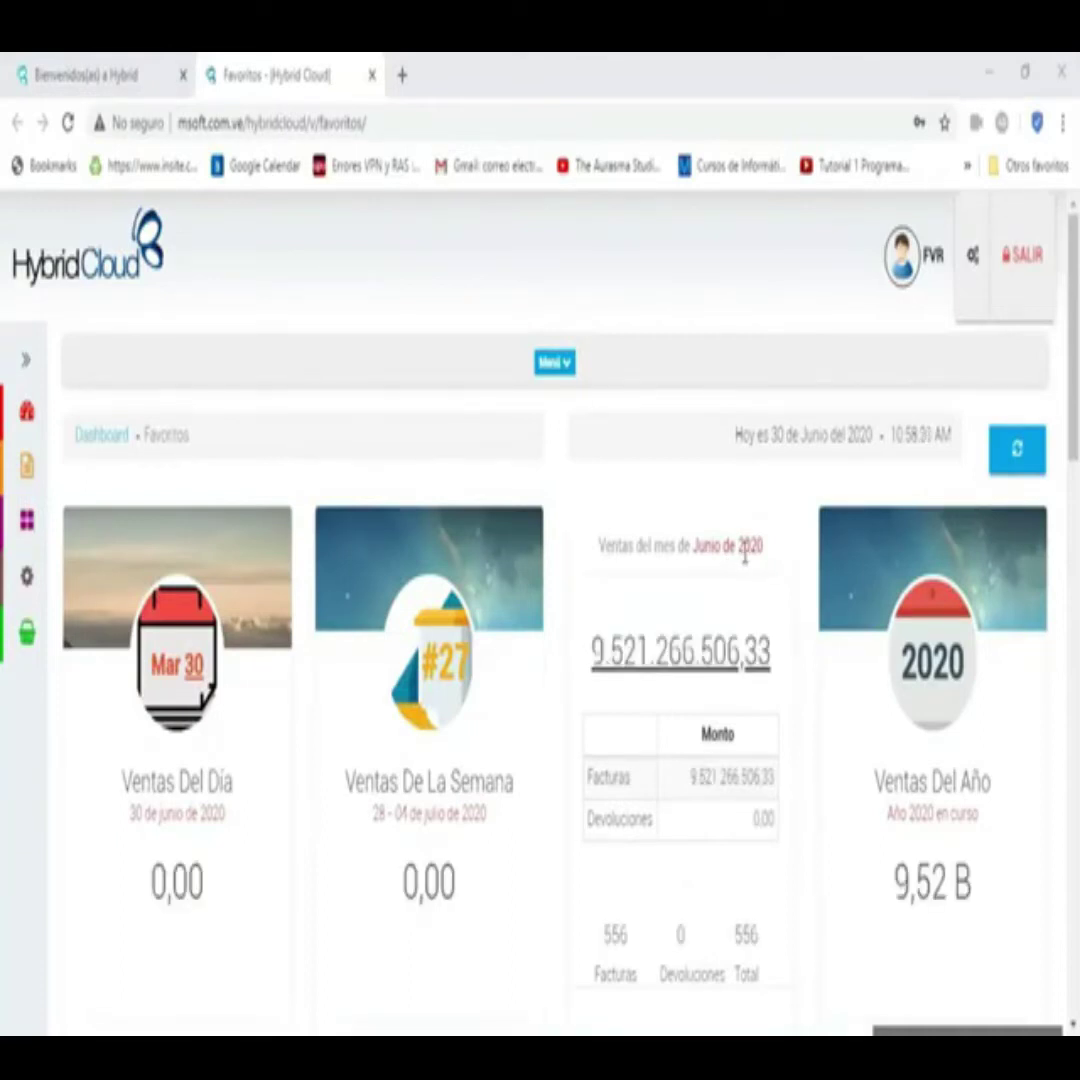
pyautogui.moveTo(421, 570)
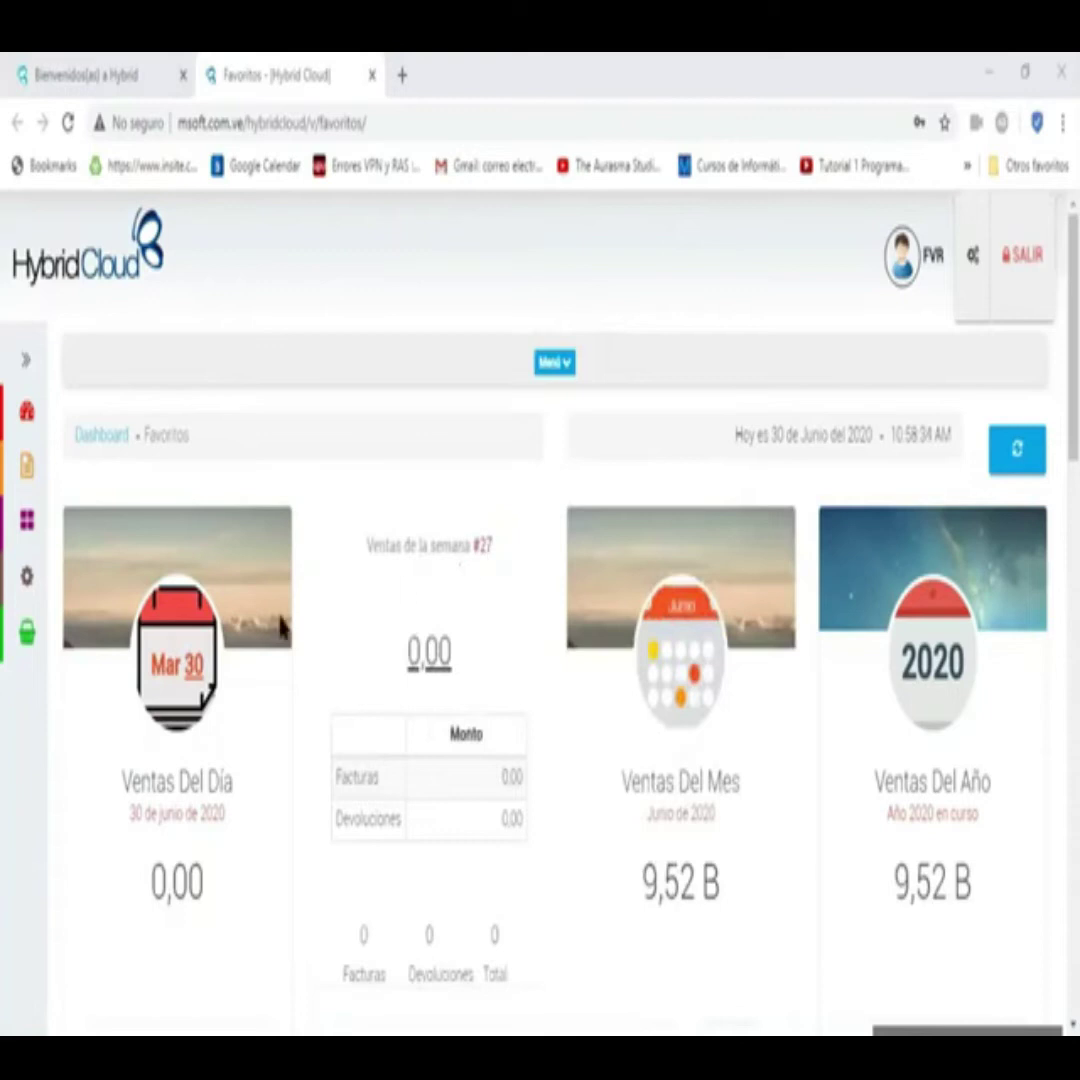
pyautogui.moveTo(200, 581)
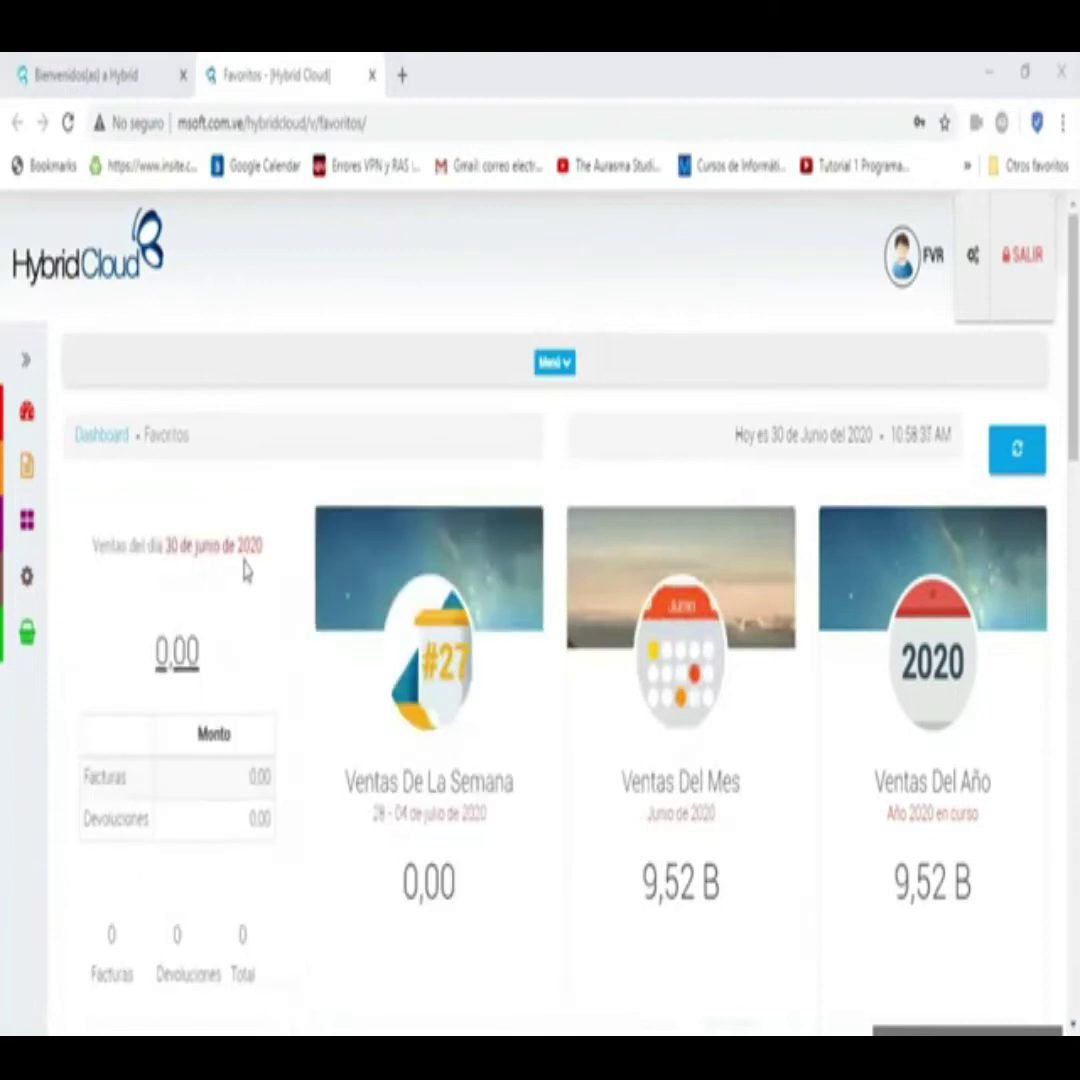
pyautogui.moveTo(915, 625)
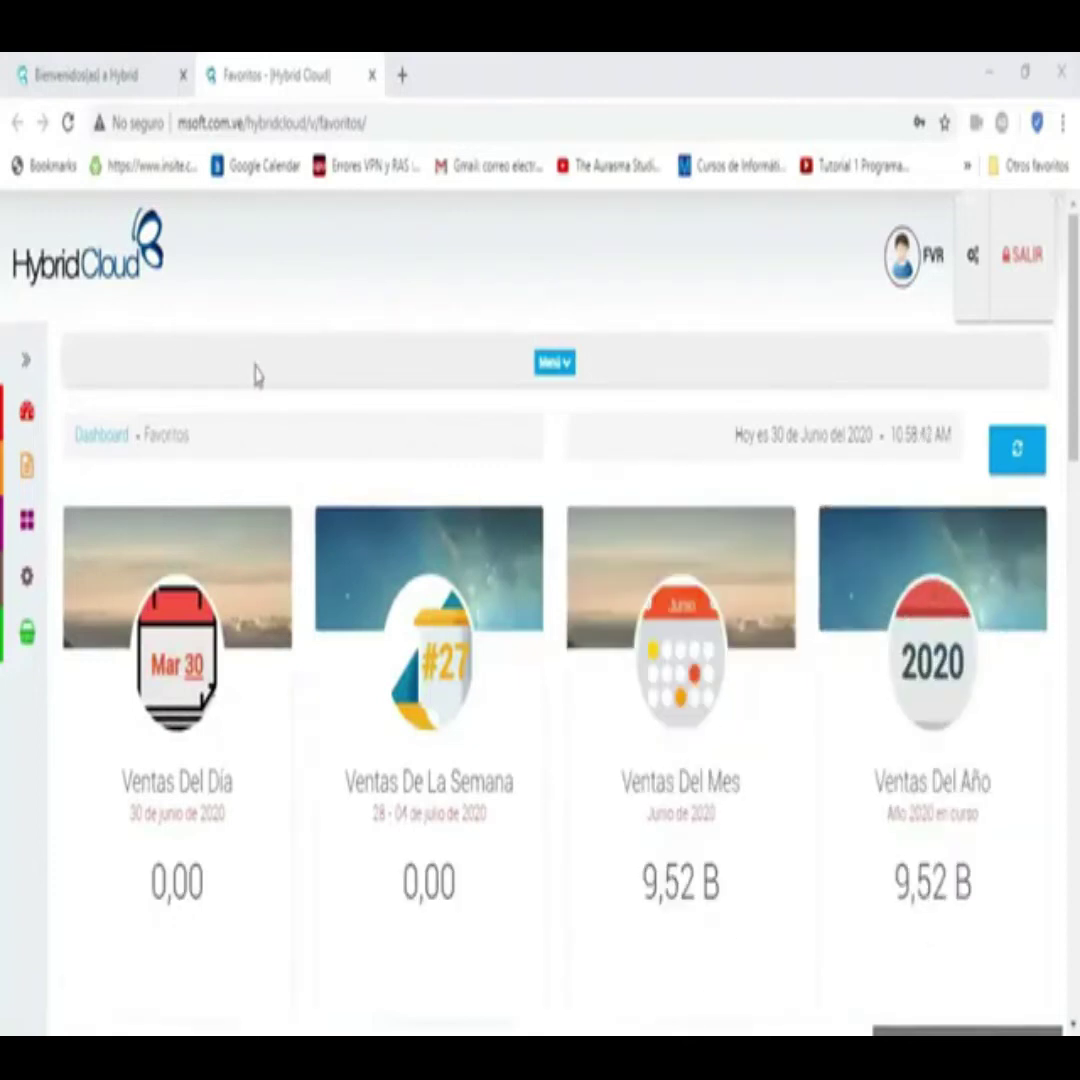
# - Go to the Muro empresarial page and load this month's (MES) department sales
pyautogui.scroll(-8, 451, 579)
pyautogui.scroll(-5, 560, 540)
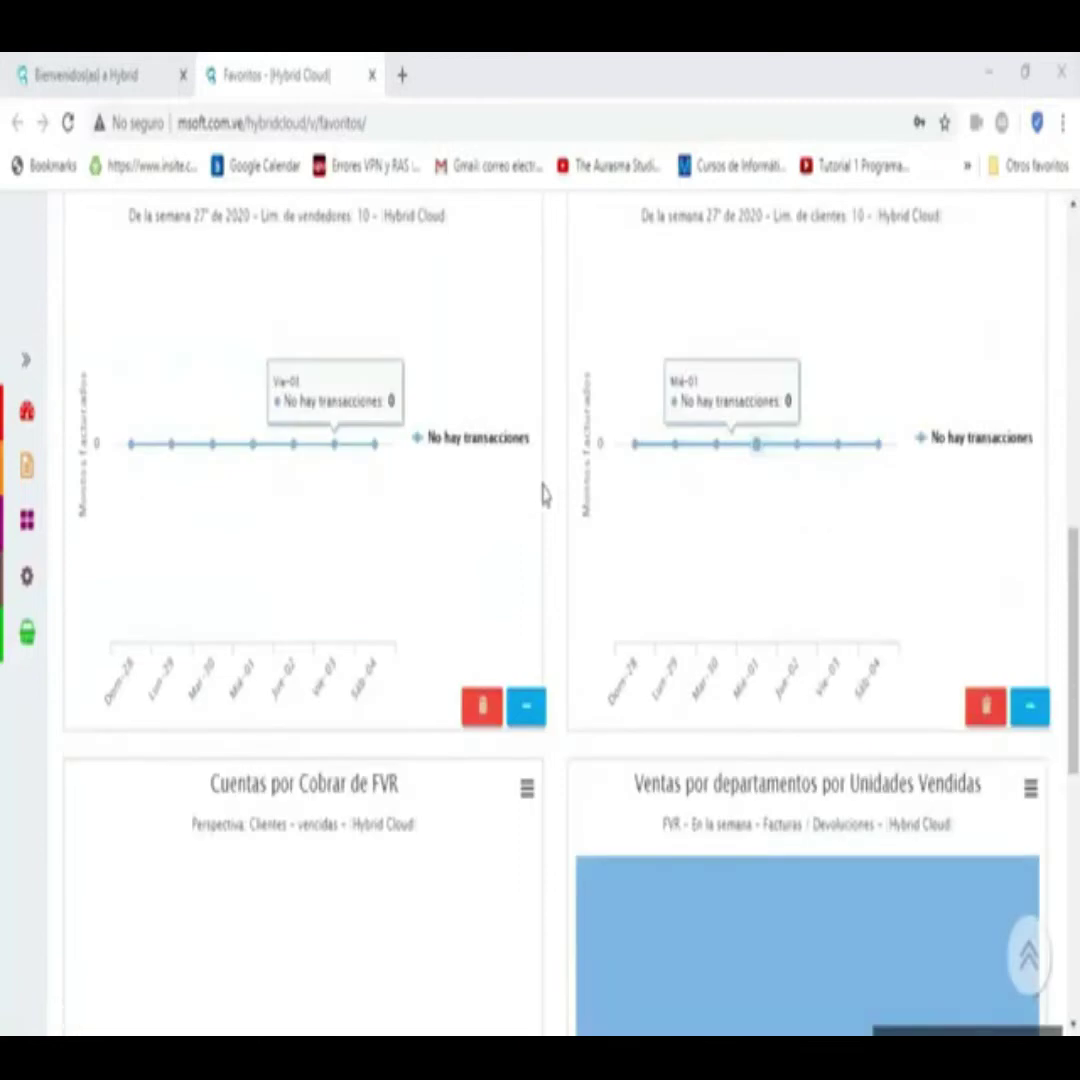
pyautogui.scroll(-5, 482, 554)
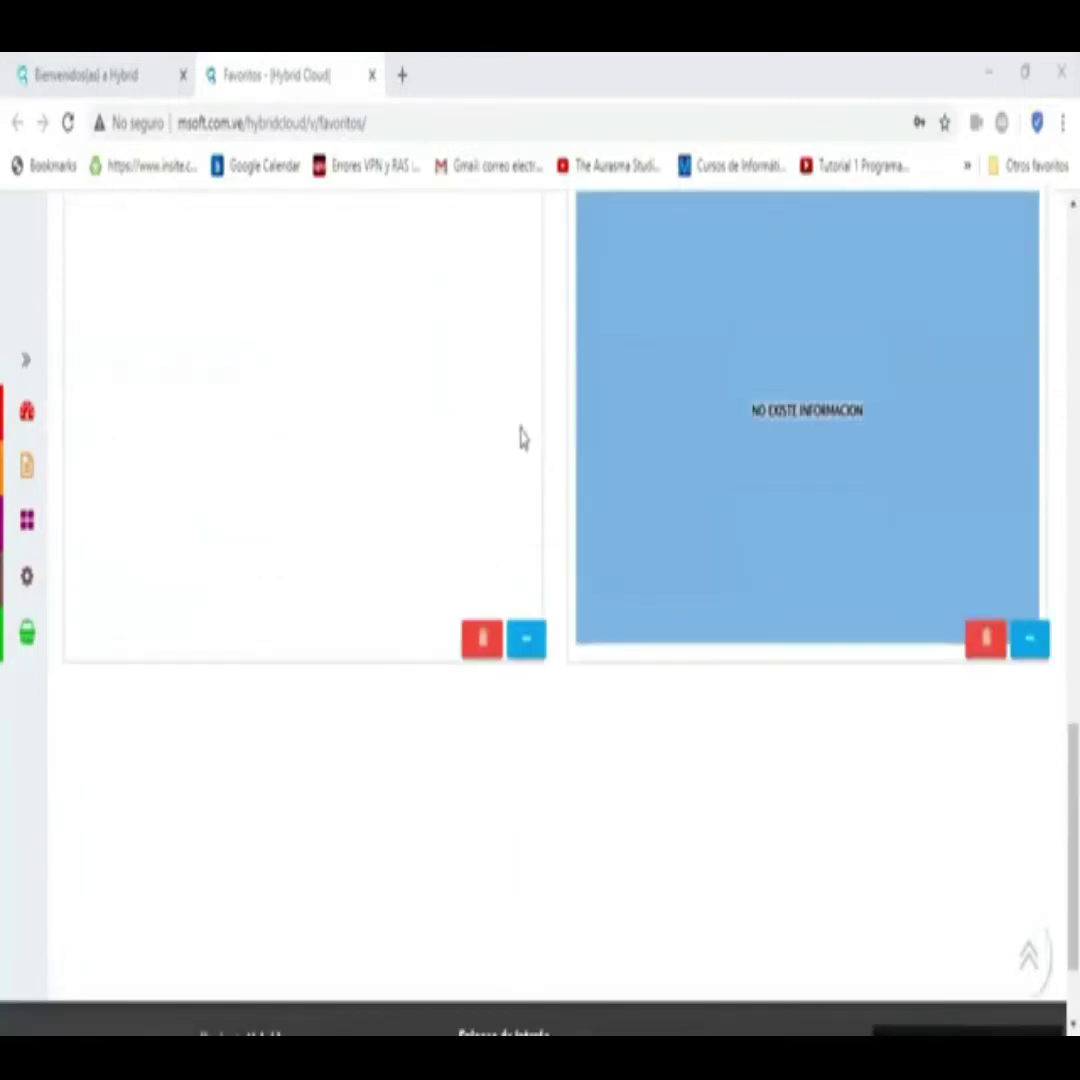
pyautogui.scroll(6, 519, 430)
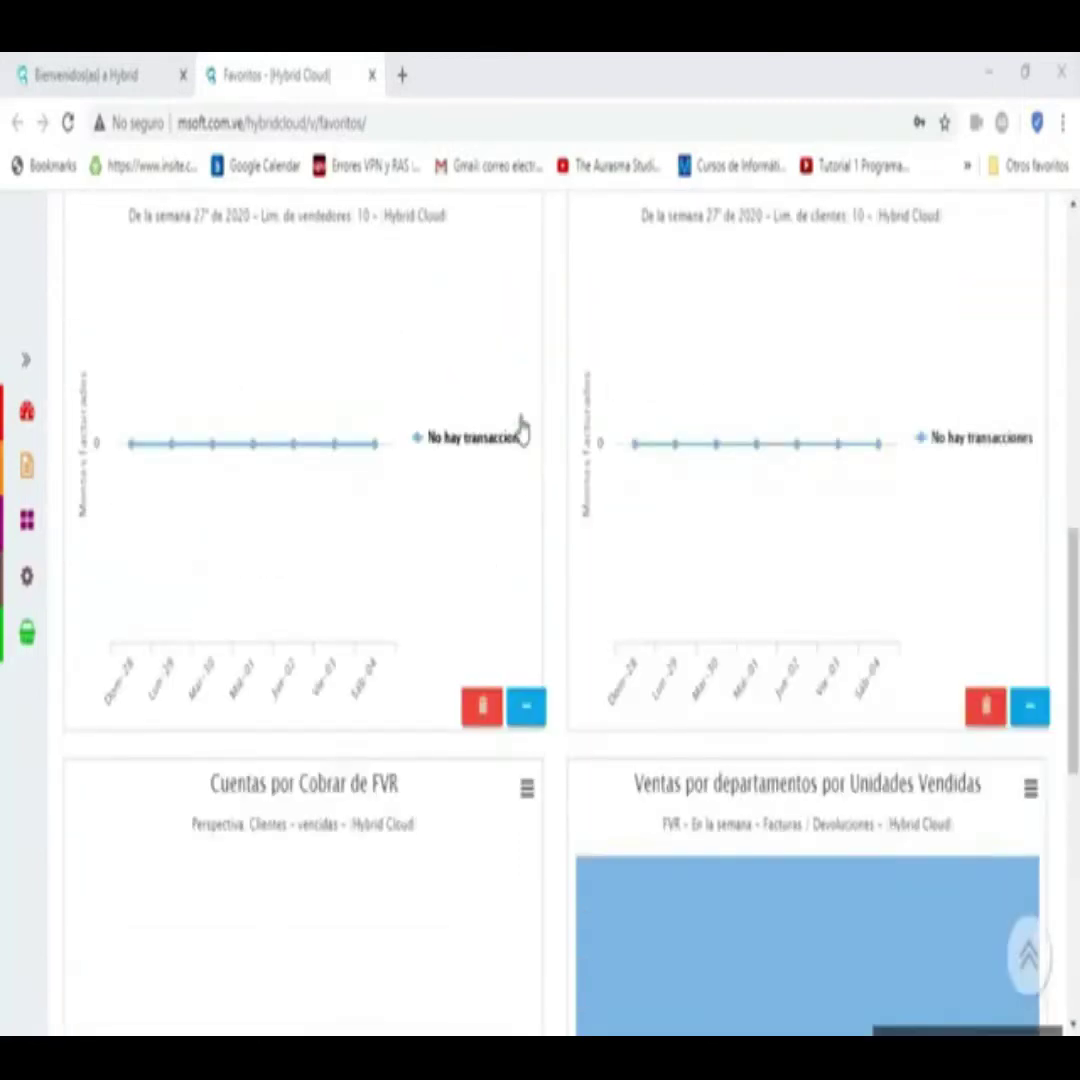
pyautogui.moveTo(27, 411)
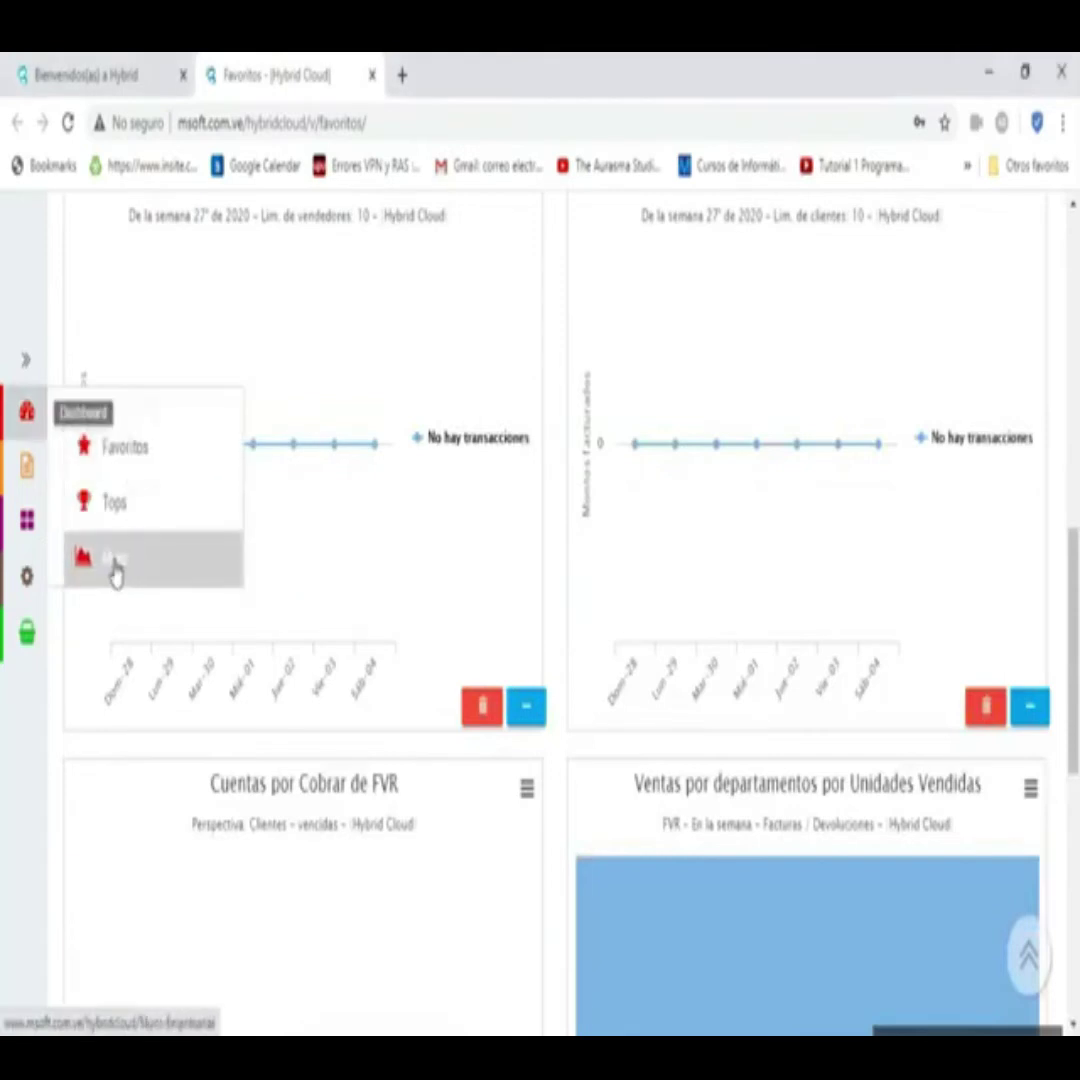
pyautogui.click(116, 573)
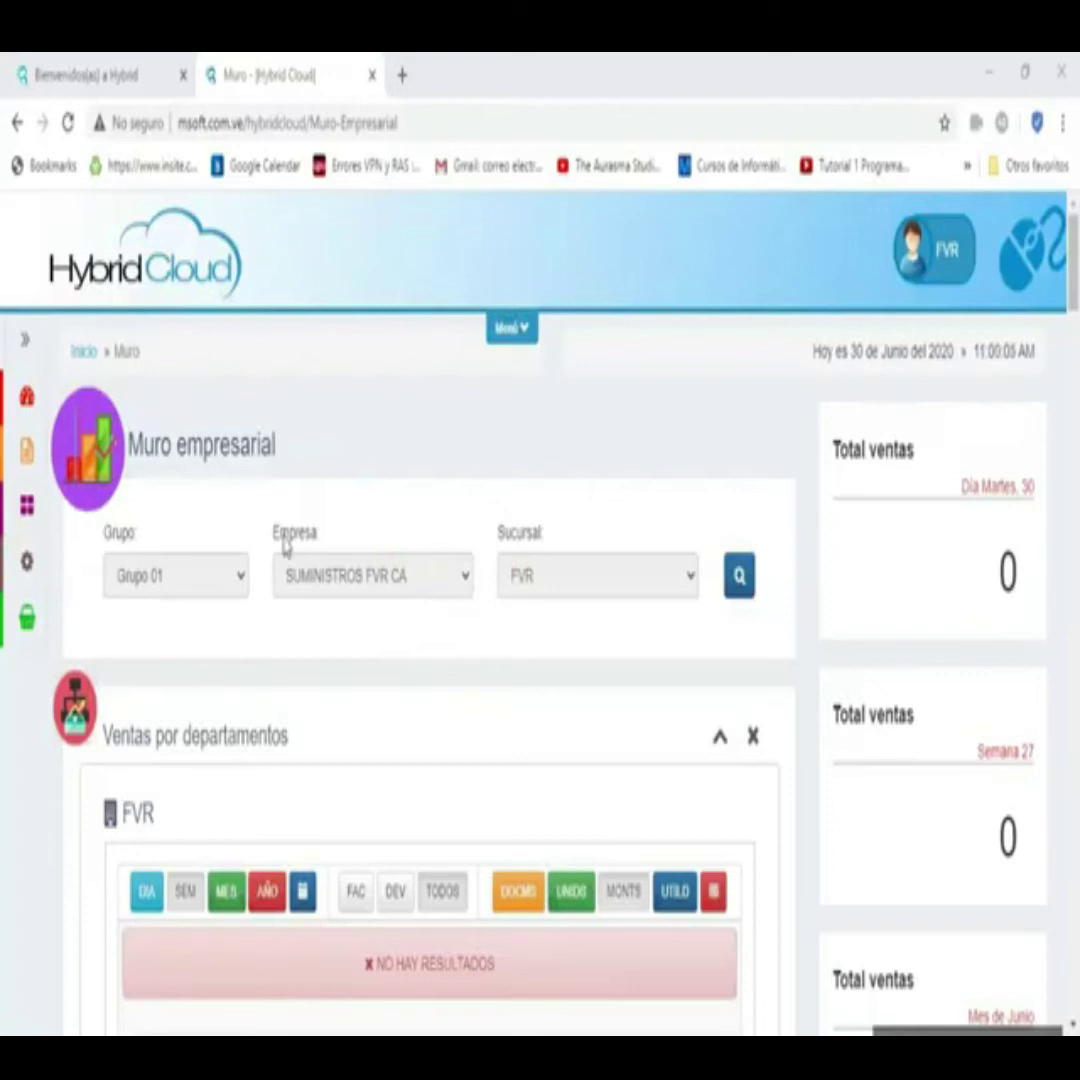
pyautogui.click(225, 889)
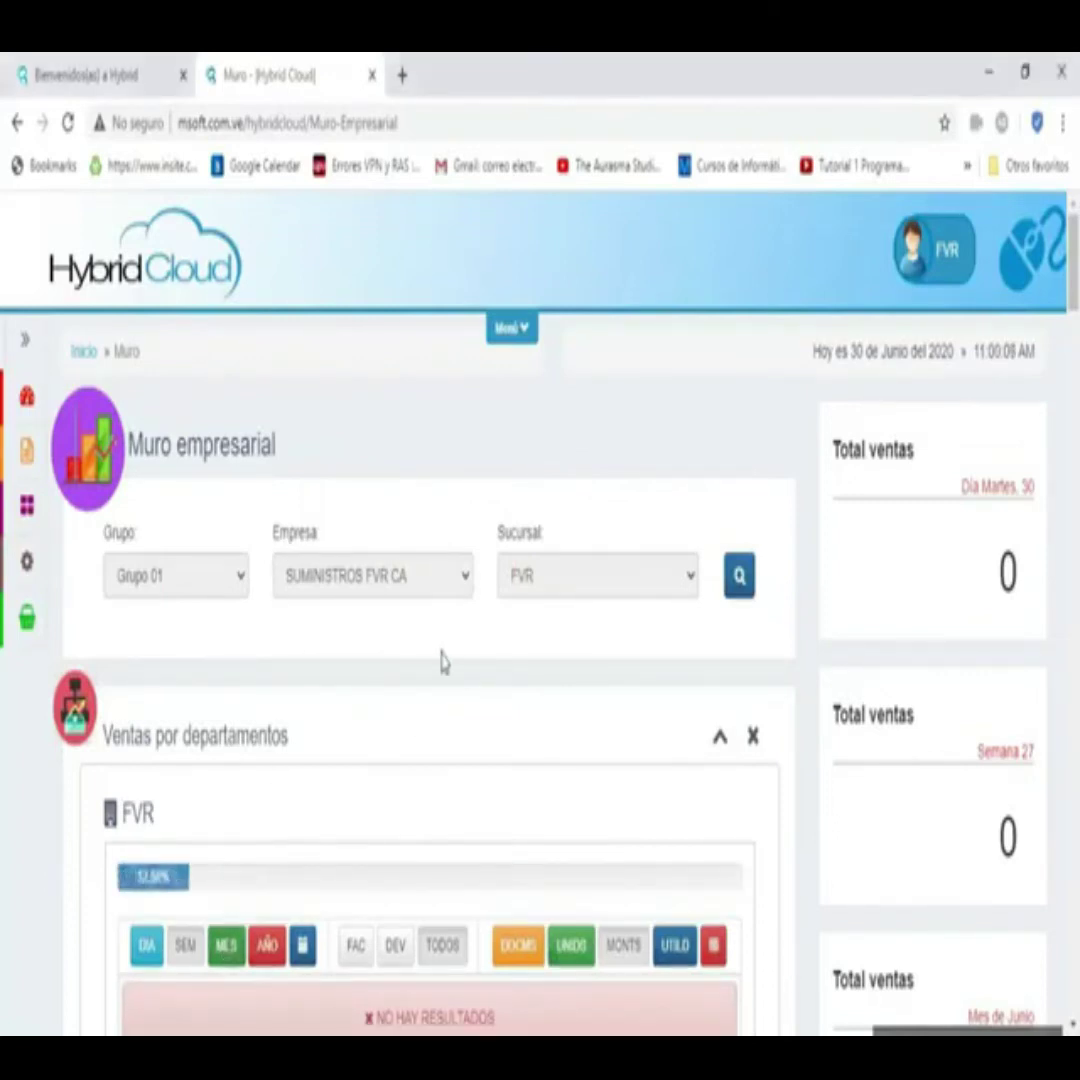
# - Switch the Ventas por departamentos treemap to UNIDS, with CONFITERIA as the largest block
pyautogui.scroll(-4, 352, 579)
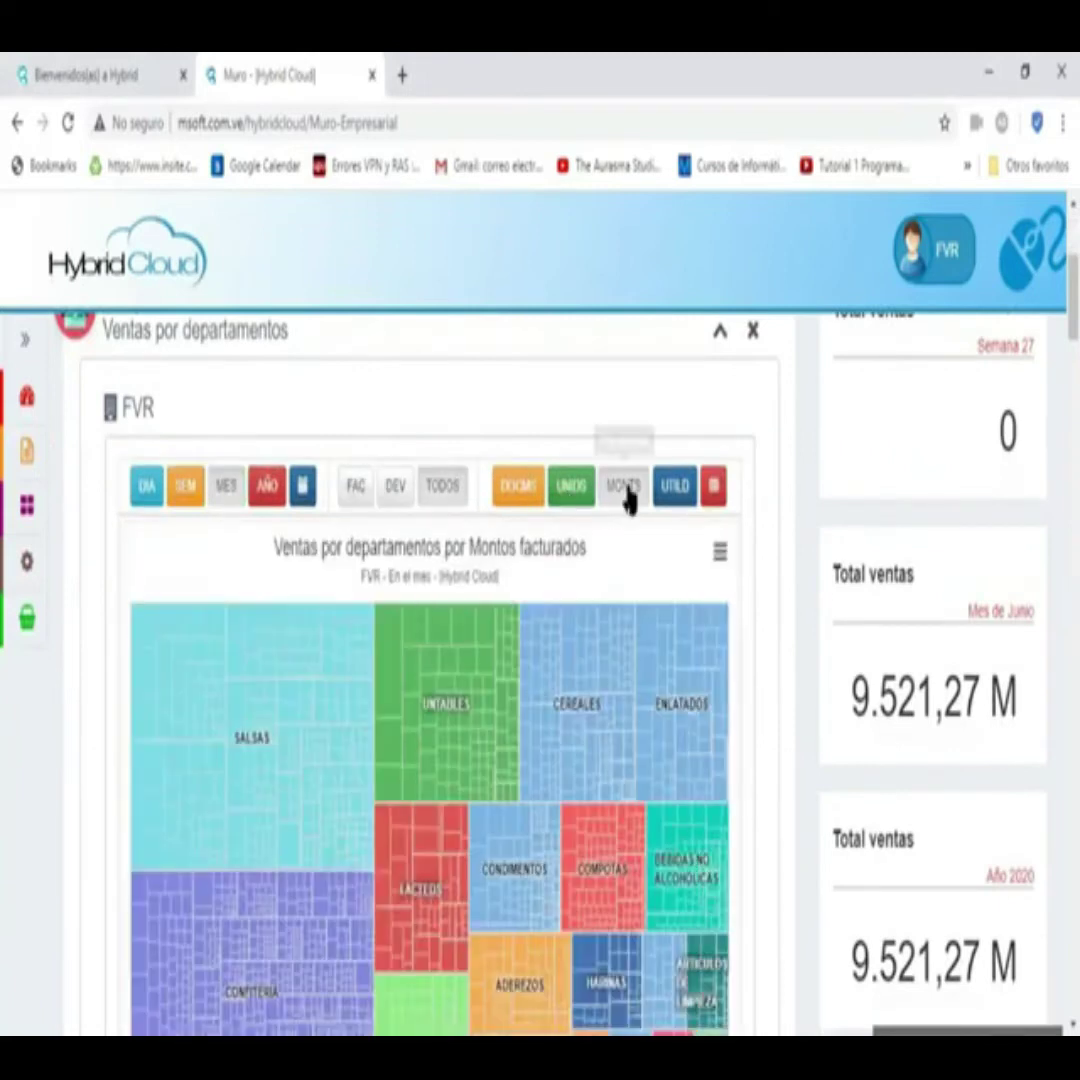
pyautogui.scroll(-1, 313, 670)
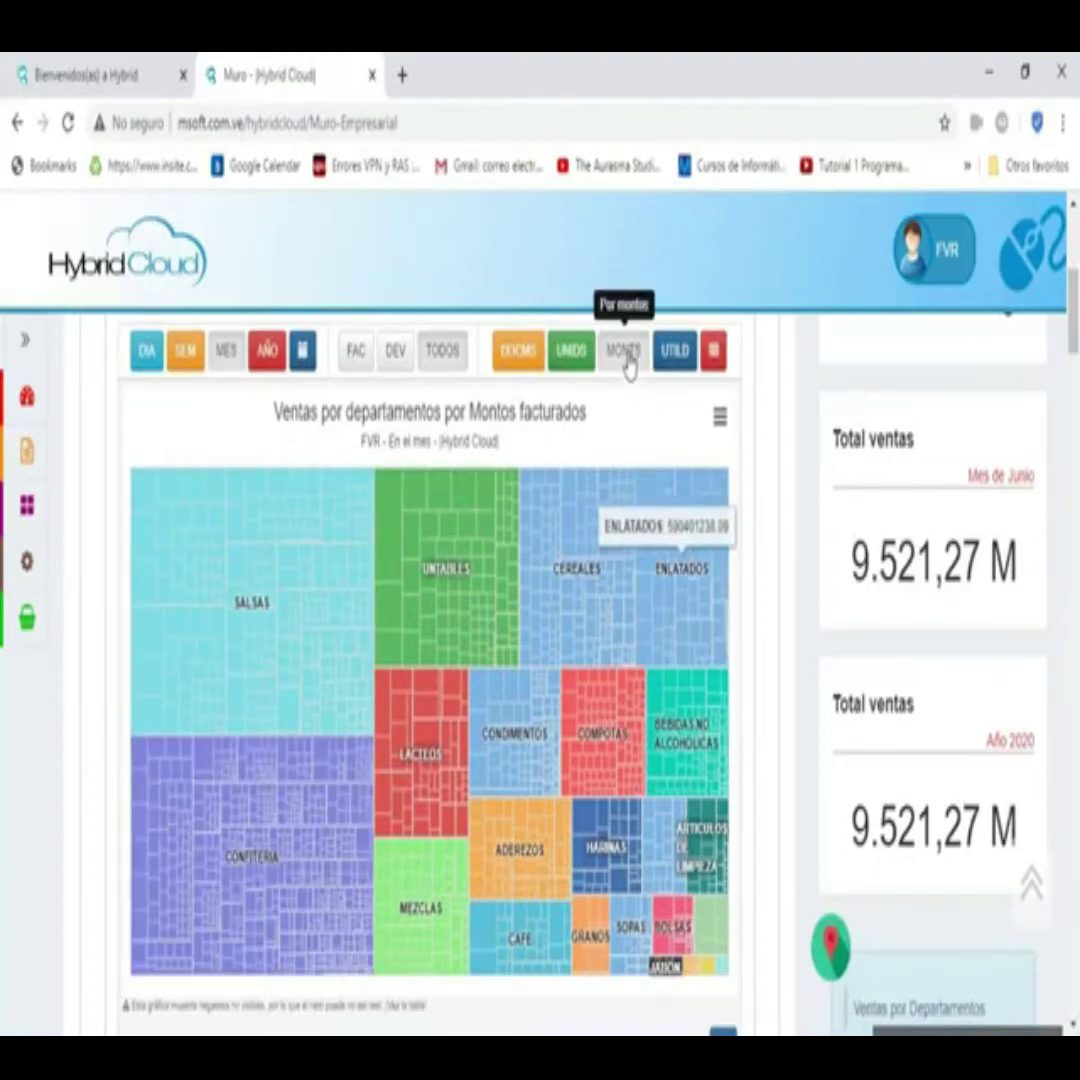
pyautogui.click(577, 366)
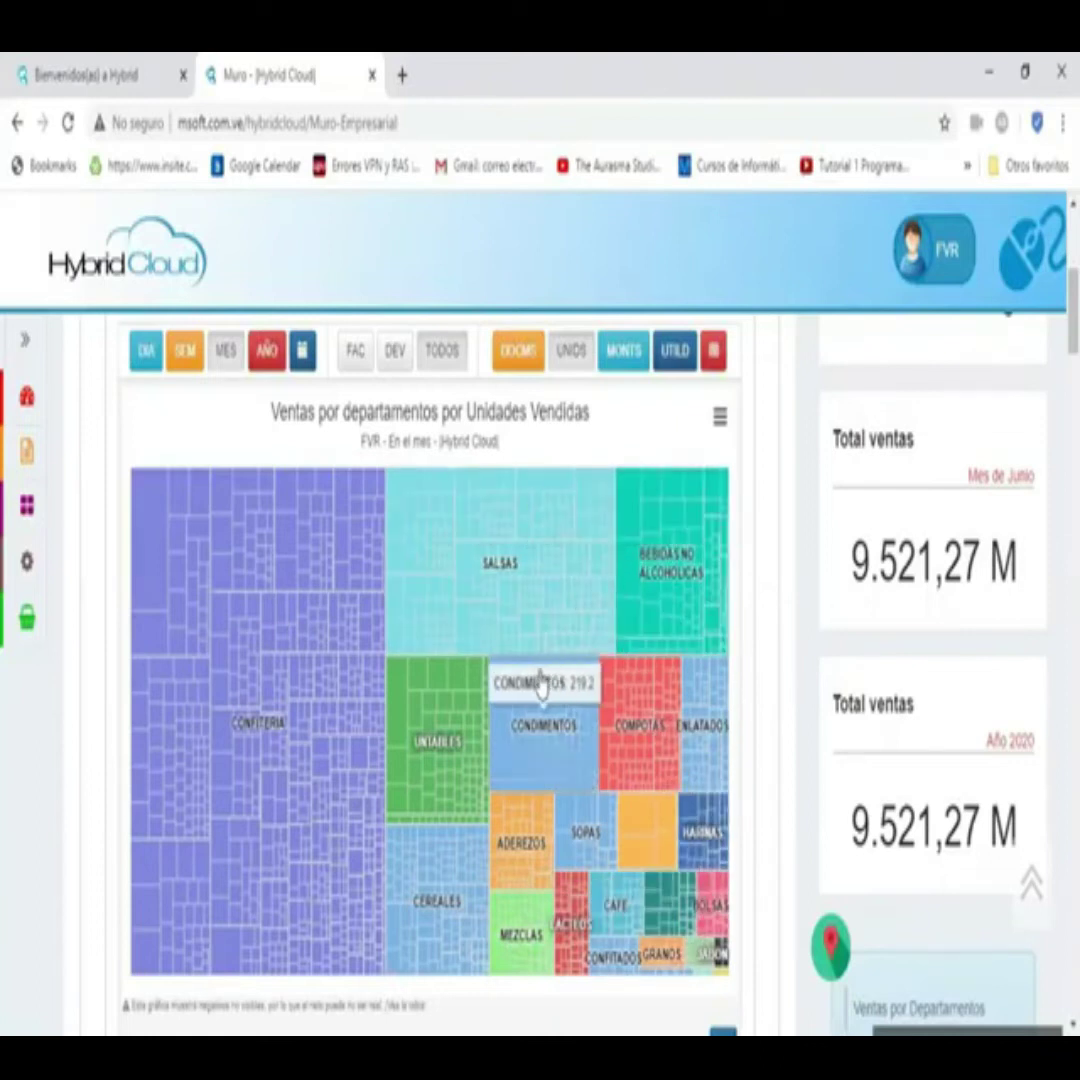
pyautogui.scroll(-7, 343, 596)
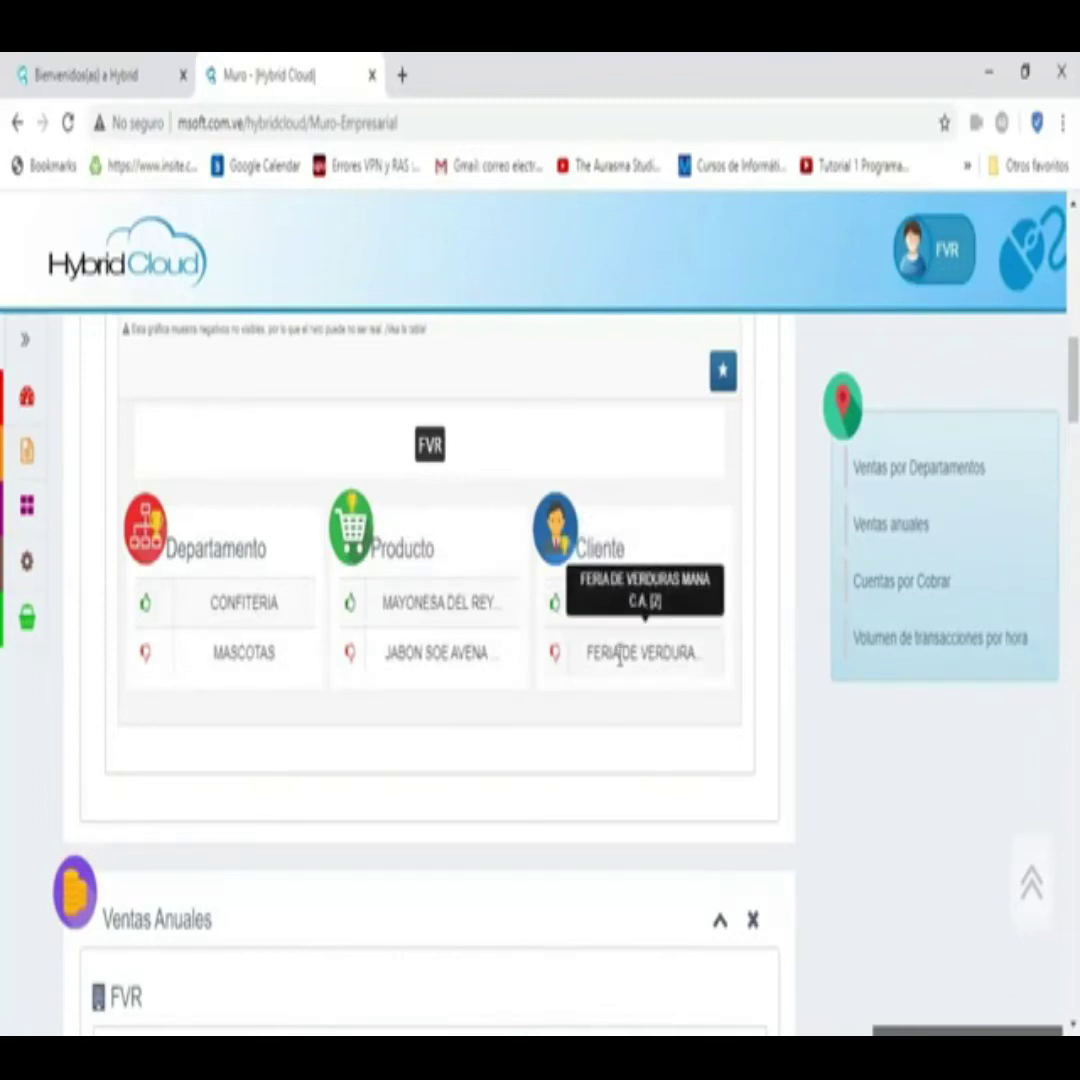
pyautogui.scroll(7, 376, 450)
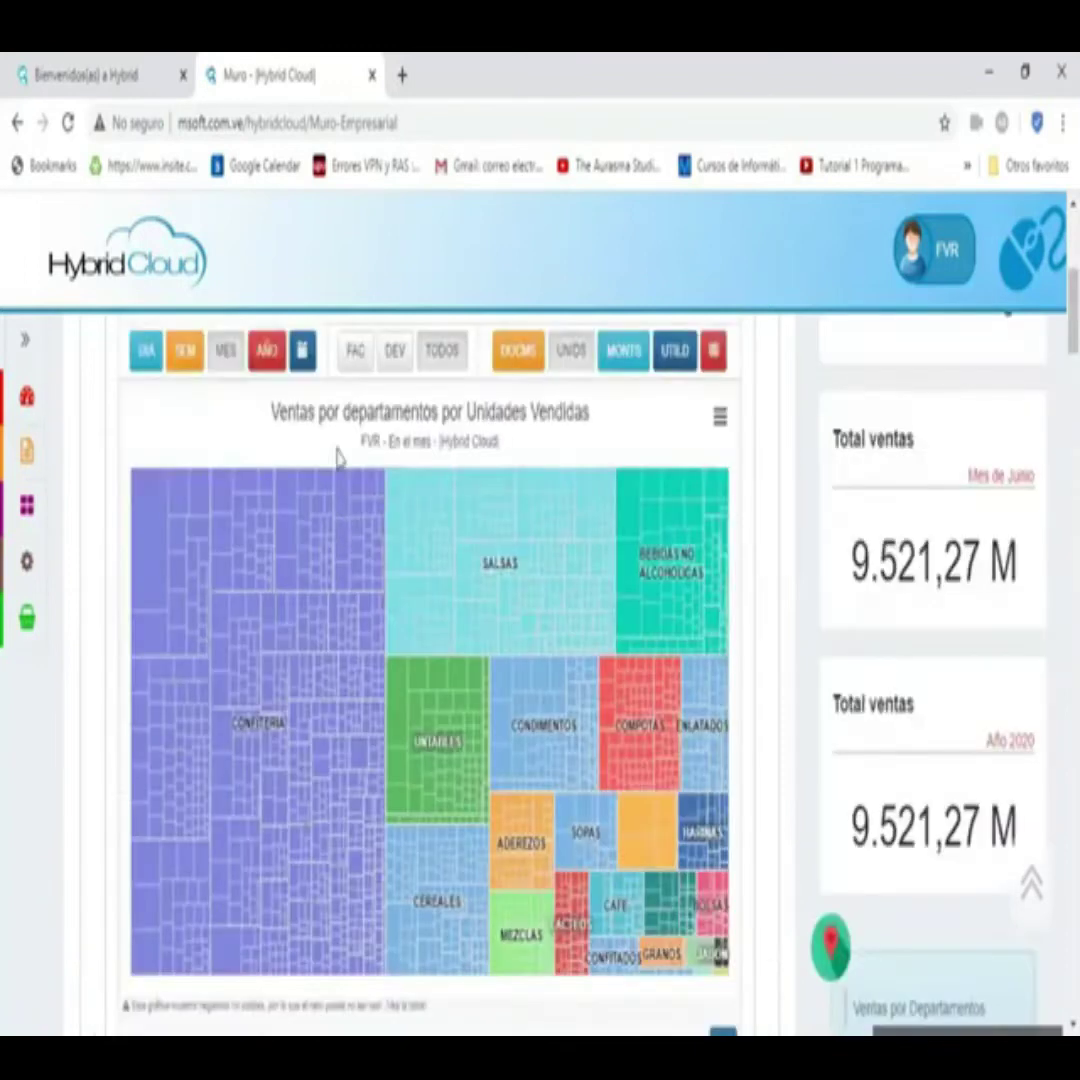
pyautogui.click(304, 350)
# - Chart annual sales by number of transactions
pyautogui.scroll(-6, 367, 640)
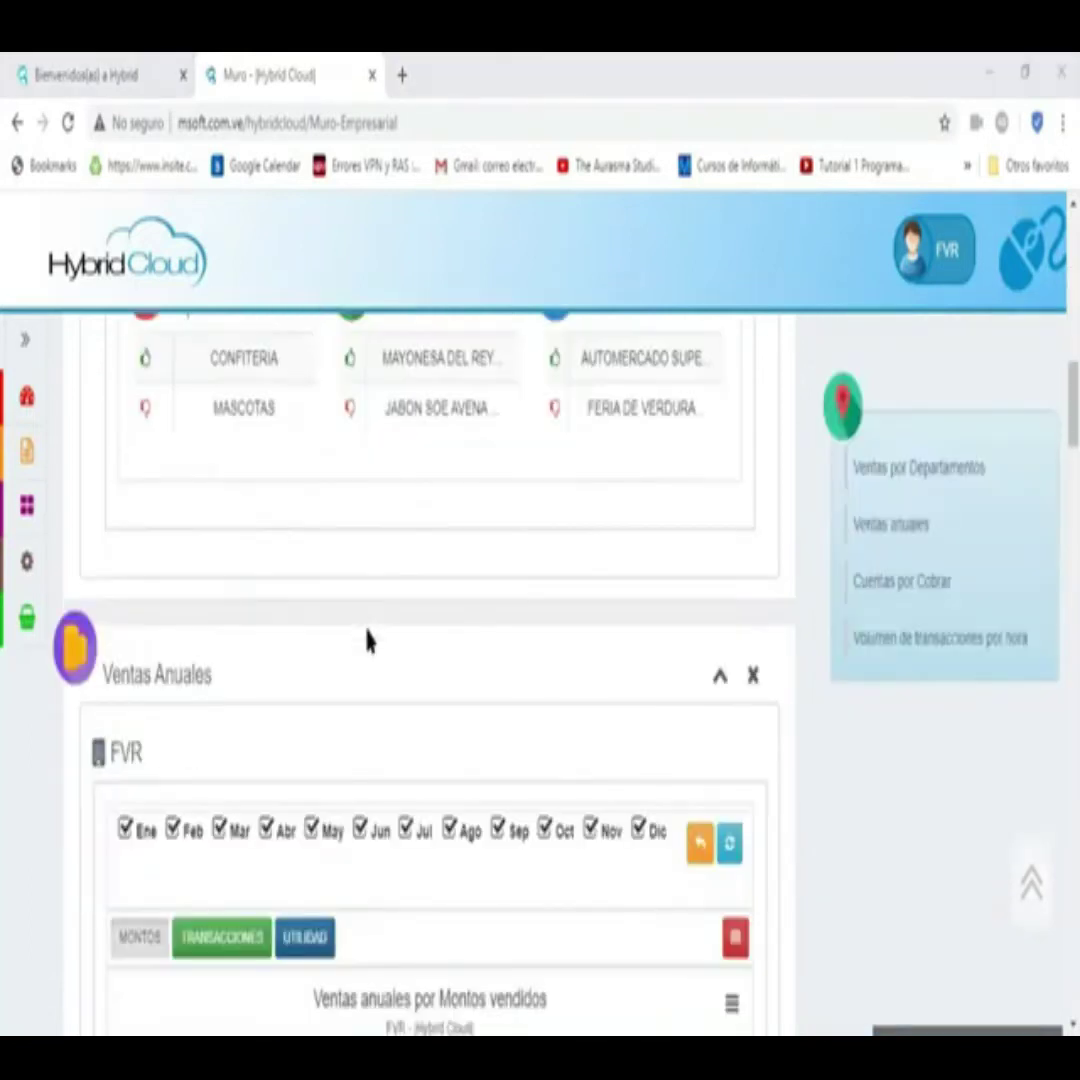
pyautogui.scroll(-4, 304, 617)
pyautogui.scroll(-1, 270, 635)
pyautogui.scroll(3, 285, 620)
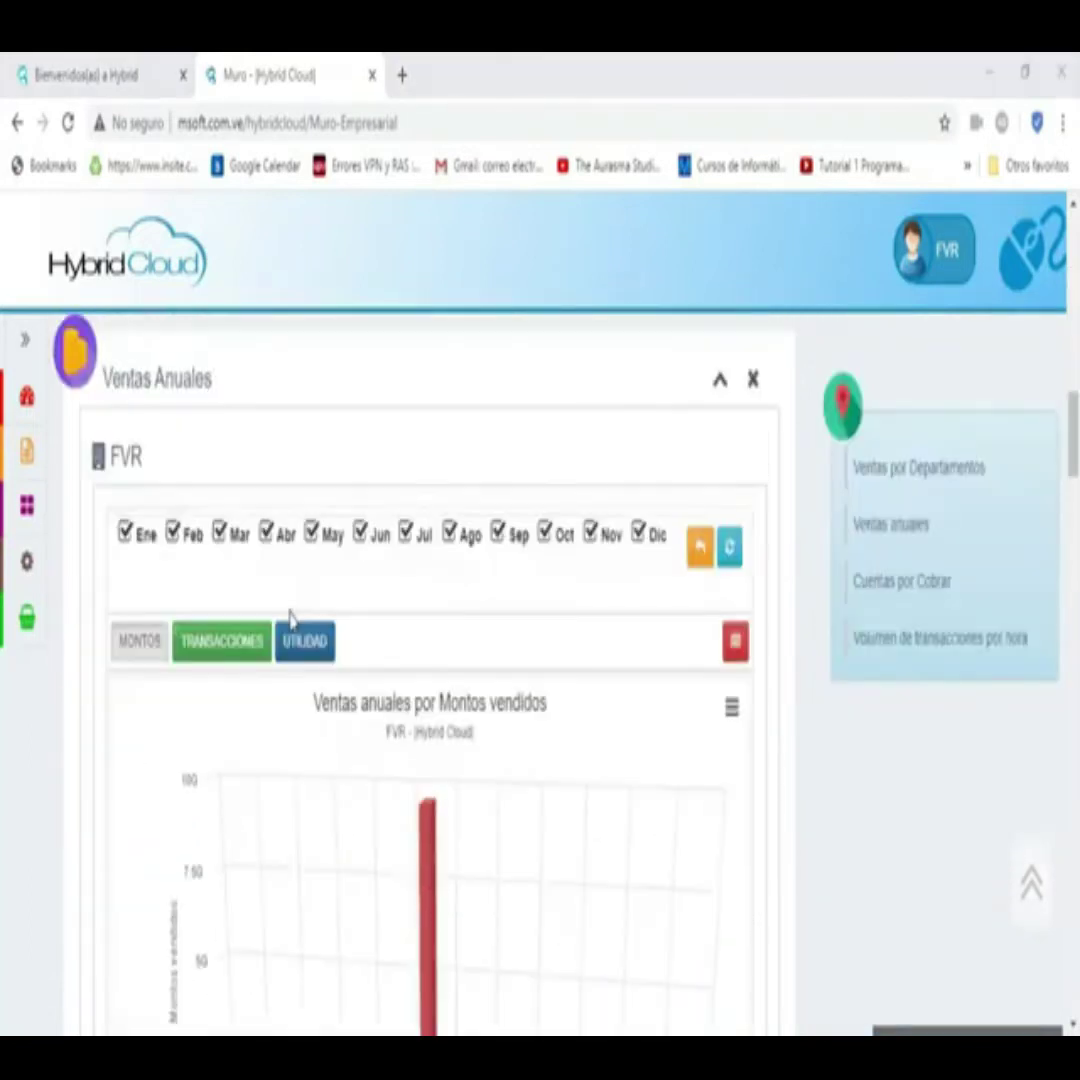
pyautogui.scroll(-3, 150, 543)
pyautogui.scroll(-1, 230, 640)
pyautogui.scroll(1, 313, 735)
pyautogui.moveTo(437, 707)
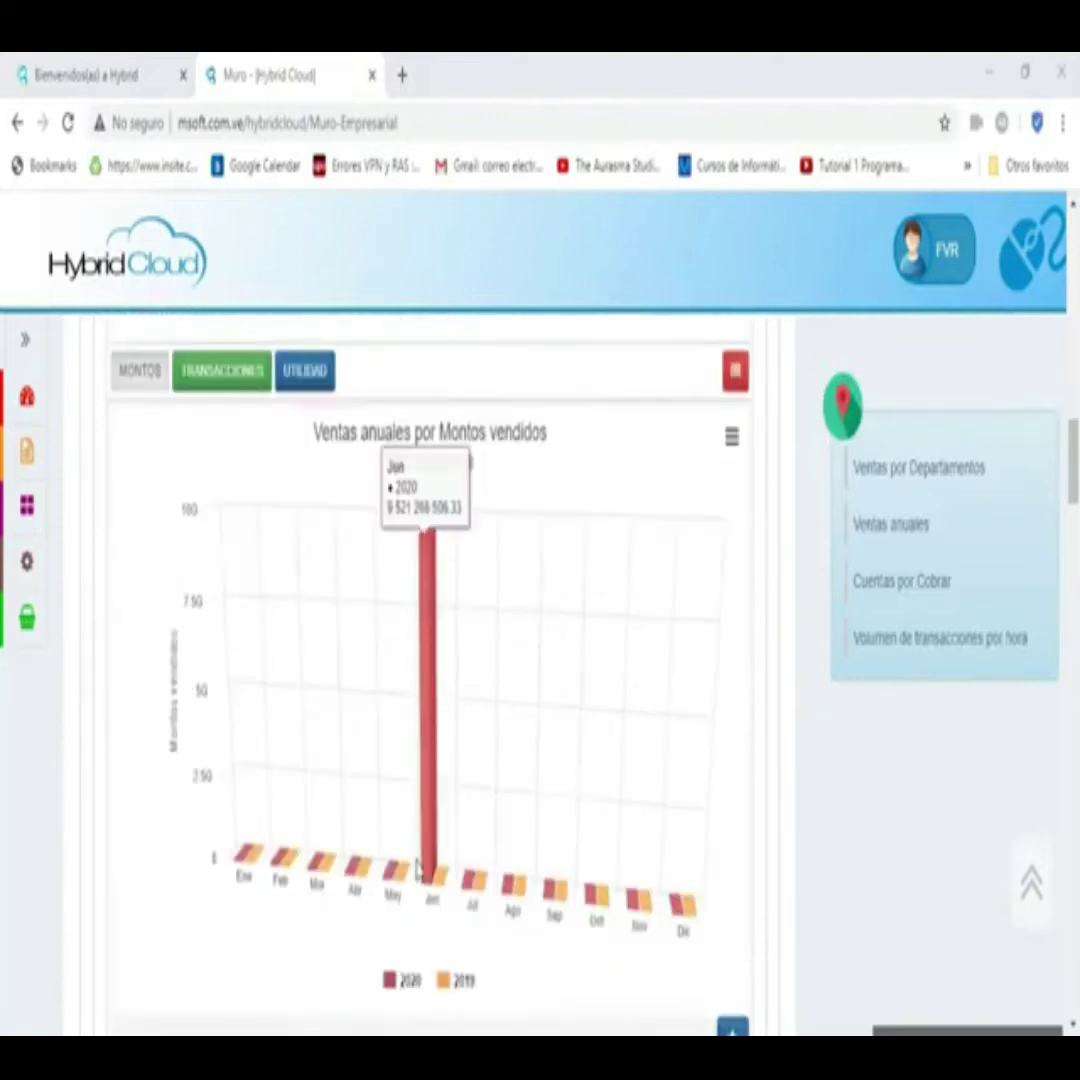
pyautogui.scroll(1, 236, 390)
pyautogui.click(220, 438)
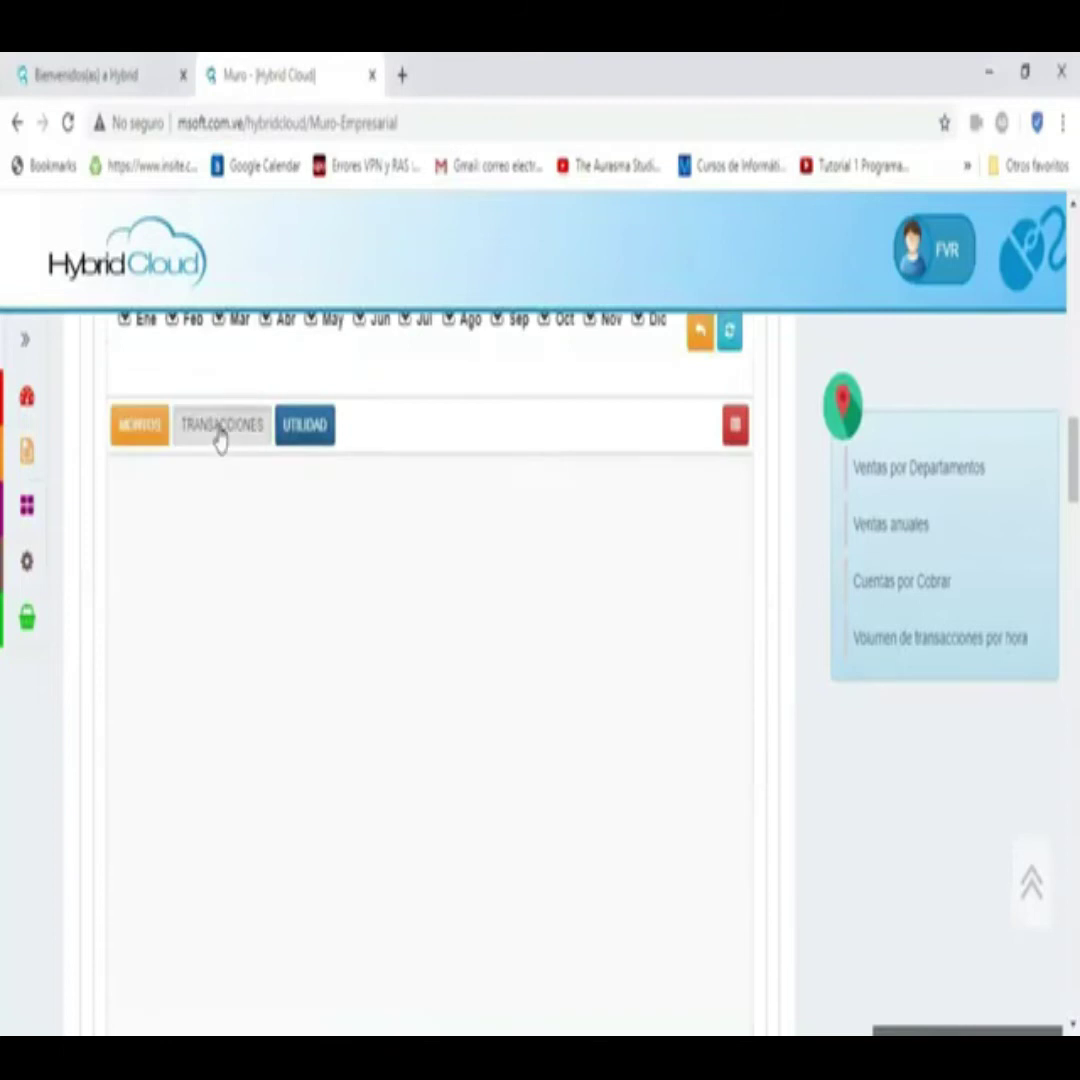
# - Chart annual sales by Utilidad, peaking near 2,500M in June 2020, then scroll to Promedio cards
pyautogui.scroll(-1, 212, 410)
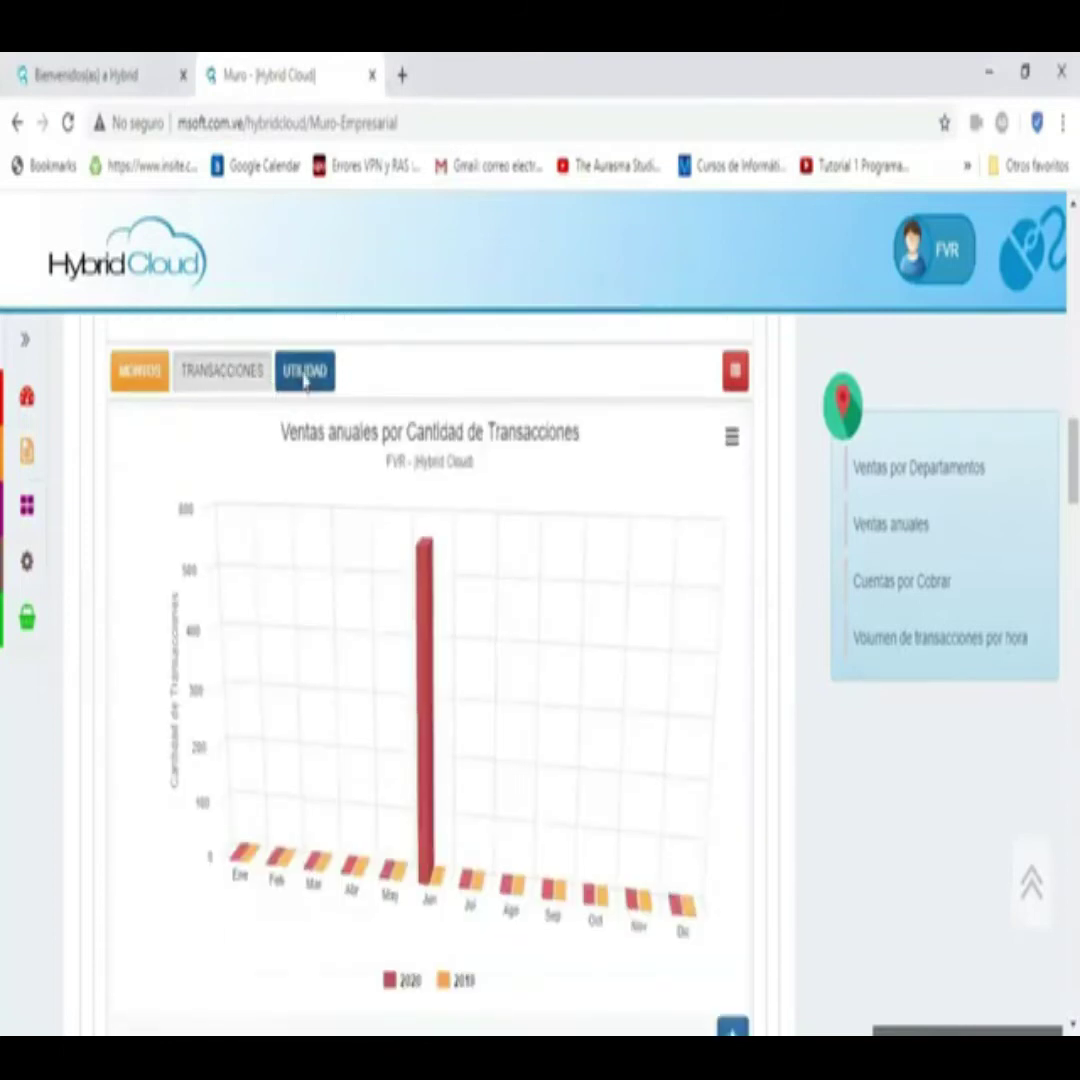
pyautogui.scroll(1, 305, 377)
pyautogui.click(312, 428)
pyautogui.scroll(-1, 316, 444)
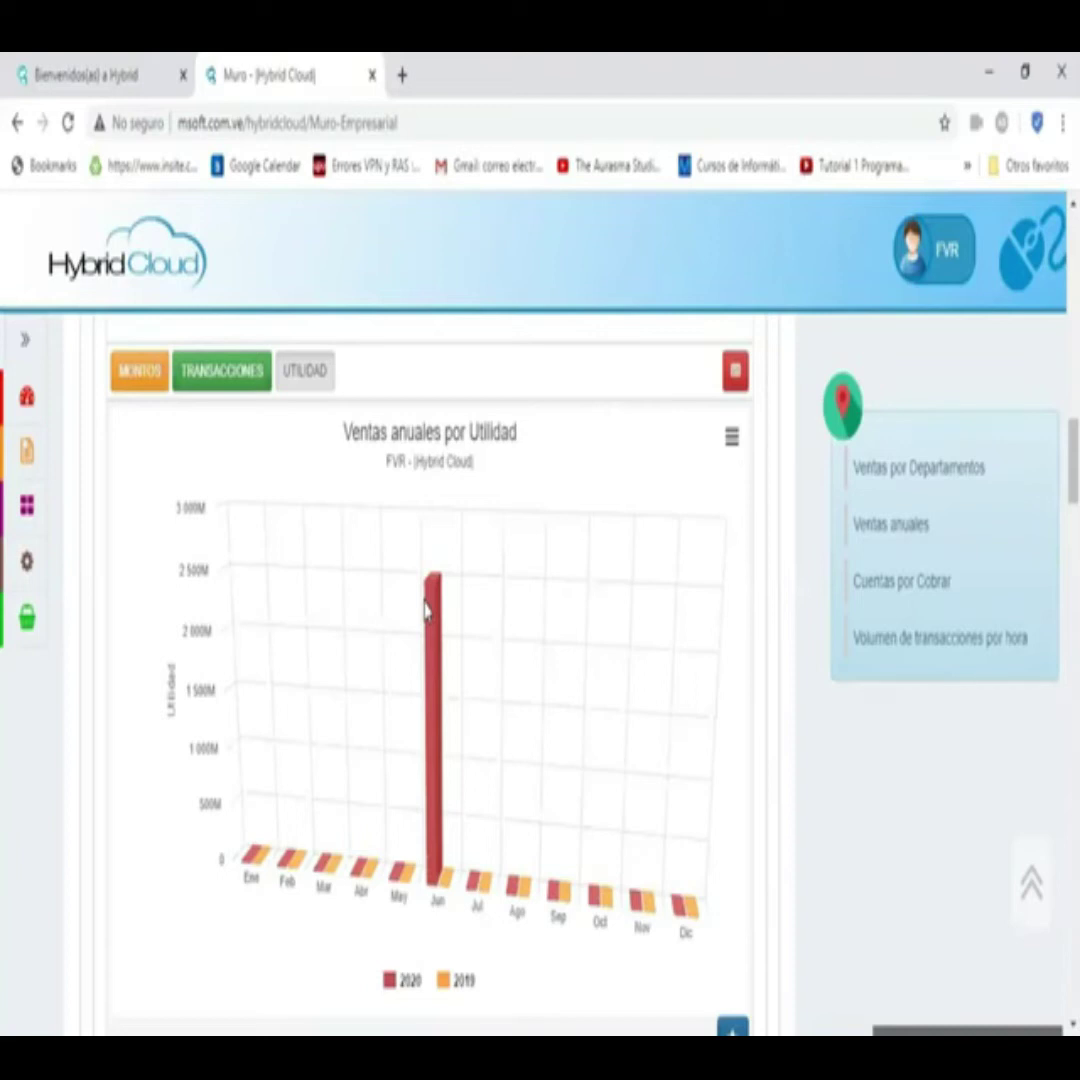
pyautogui.scroll(-1, 635, 876)
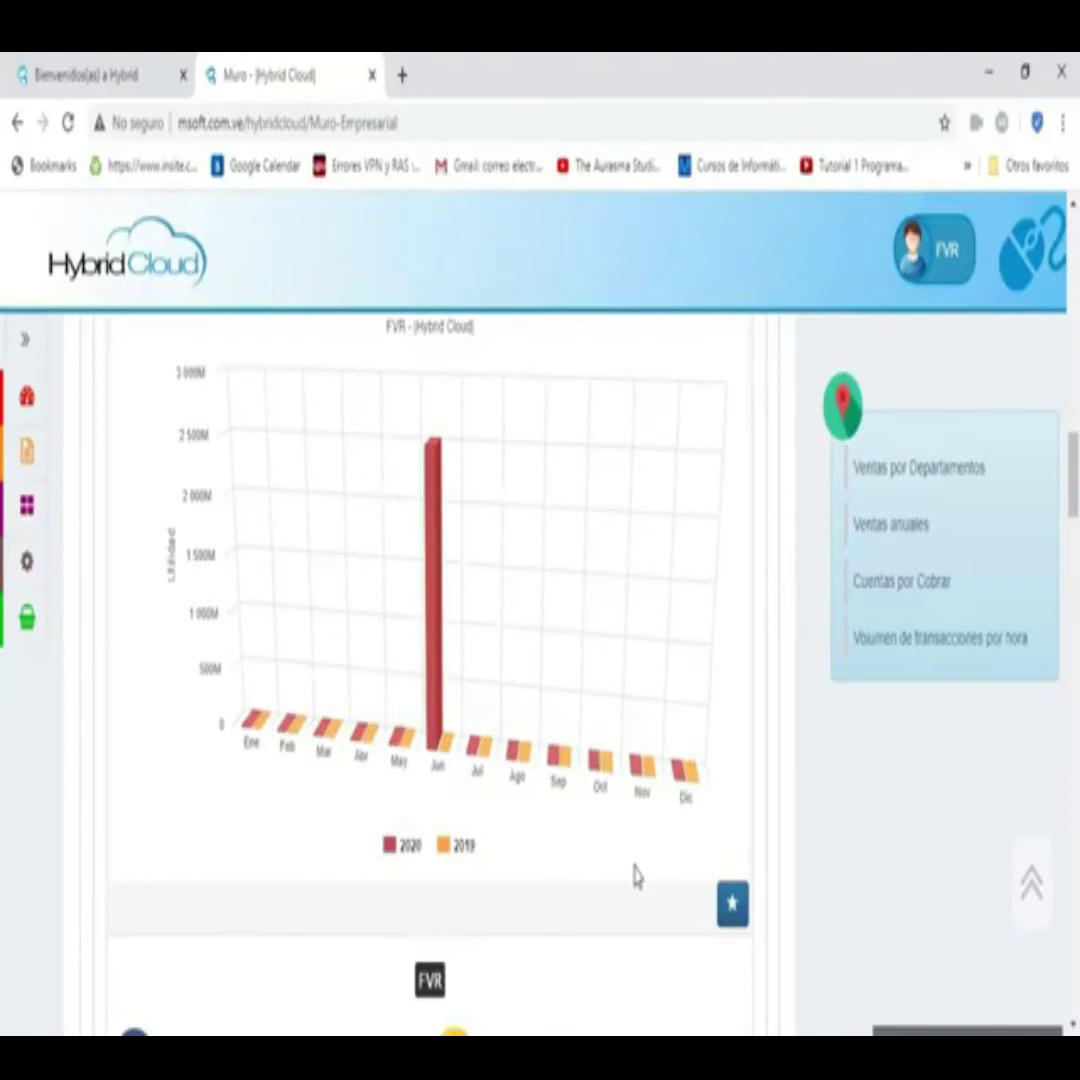
pyautogui.scroll(-3, 635, 876)
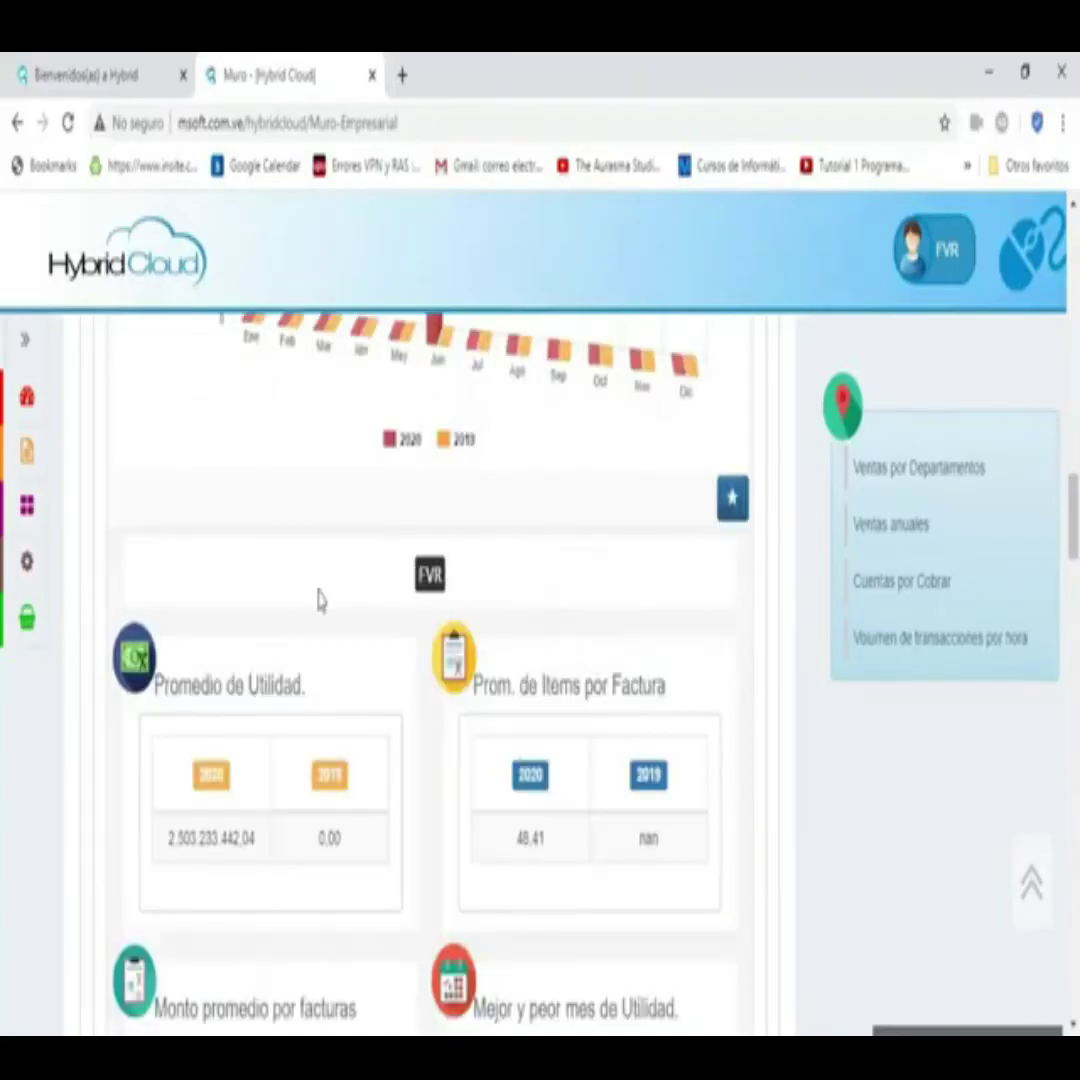
# - Scroll past the Promedio and Mejor y peor mes cards to the Cuentas por Cobrar de FVR treemap
pyautogui.scroll(-1, 272, 680)
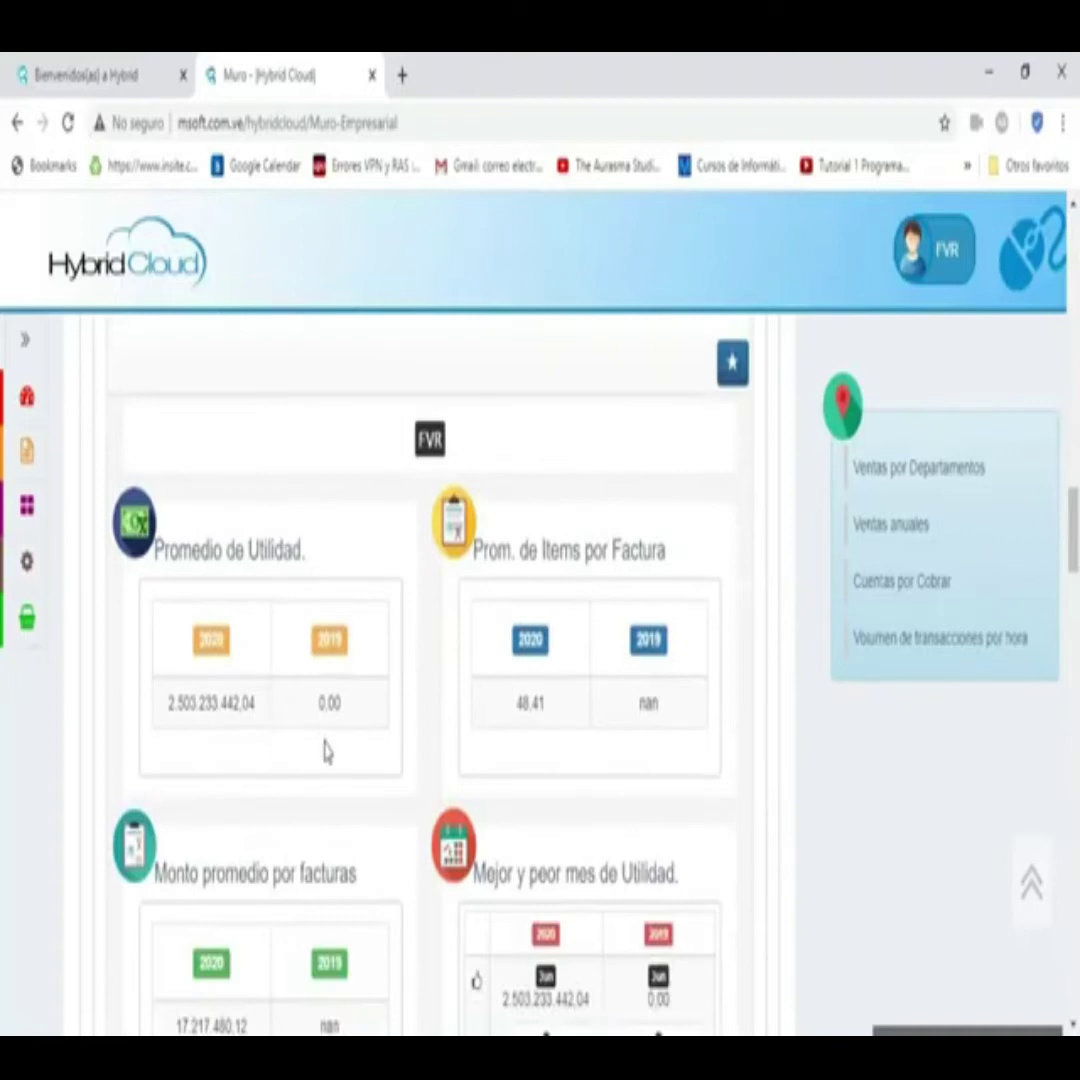
pyautogui.scroll(-1, 506, 694)
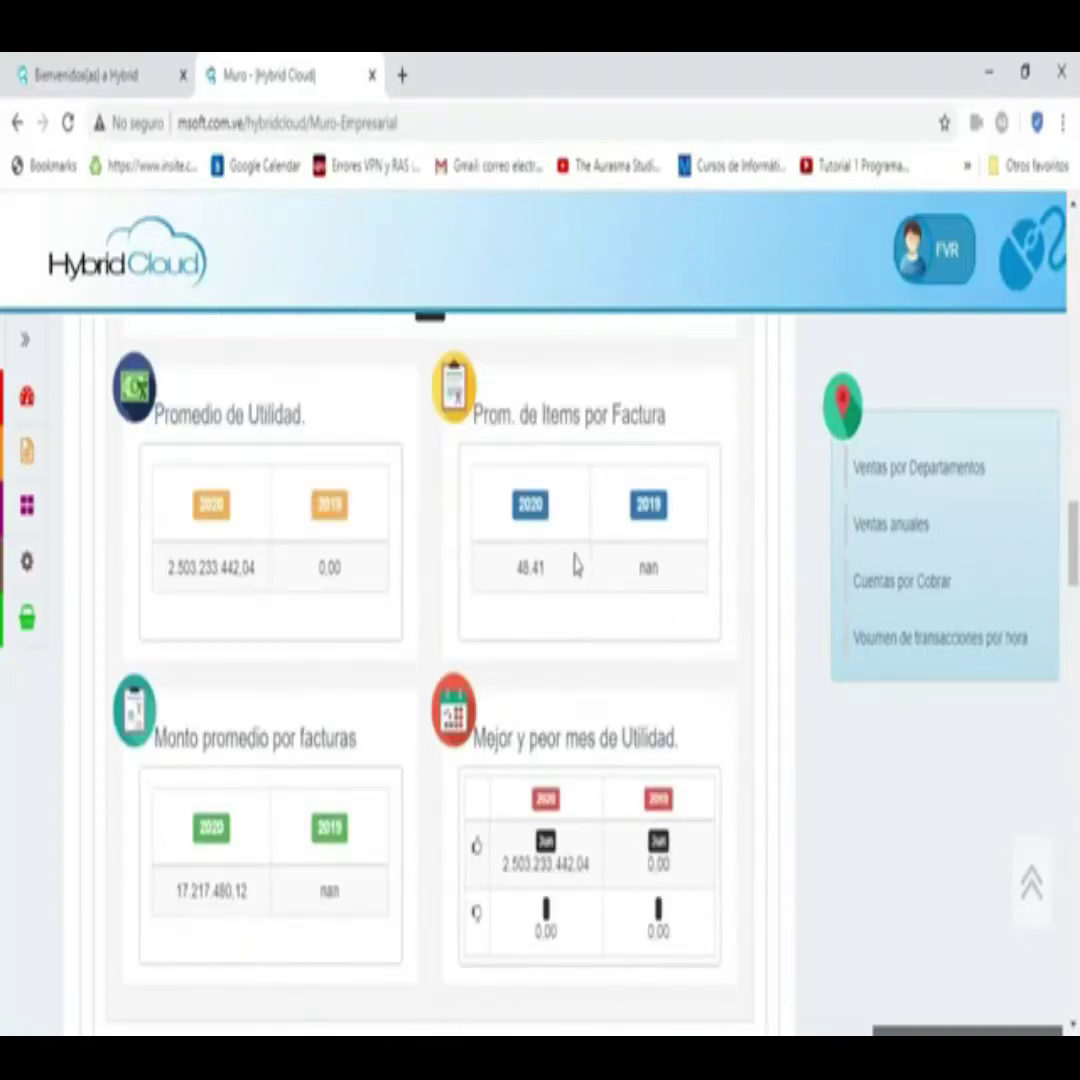
pyautogui.scroll(-1, 208, 793)
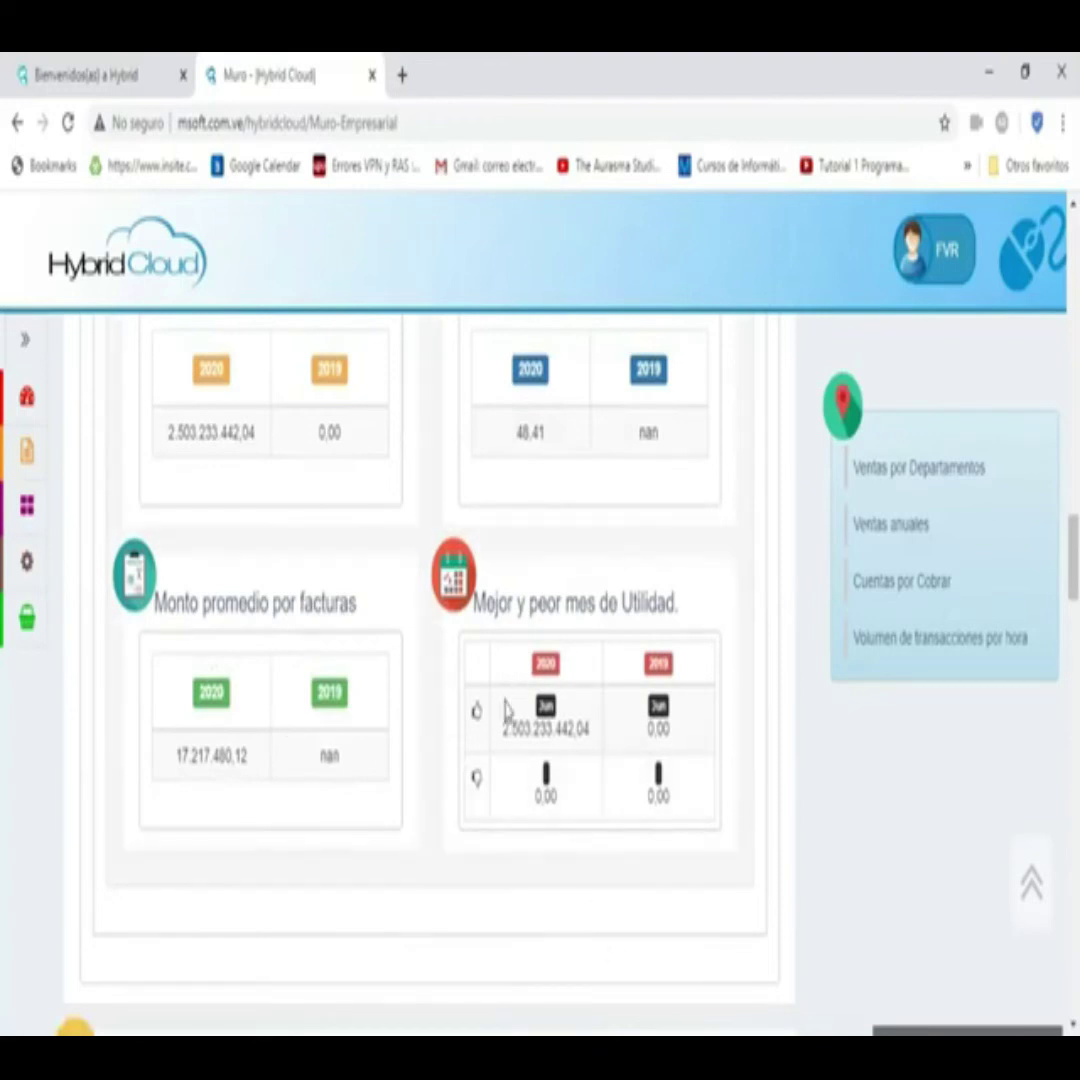
pyautogui.scroll(-2, 430, 670)
pyautogui.scroll(-4, 310, 643)
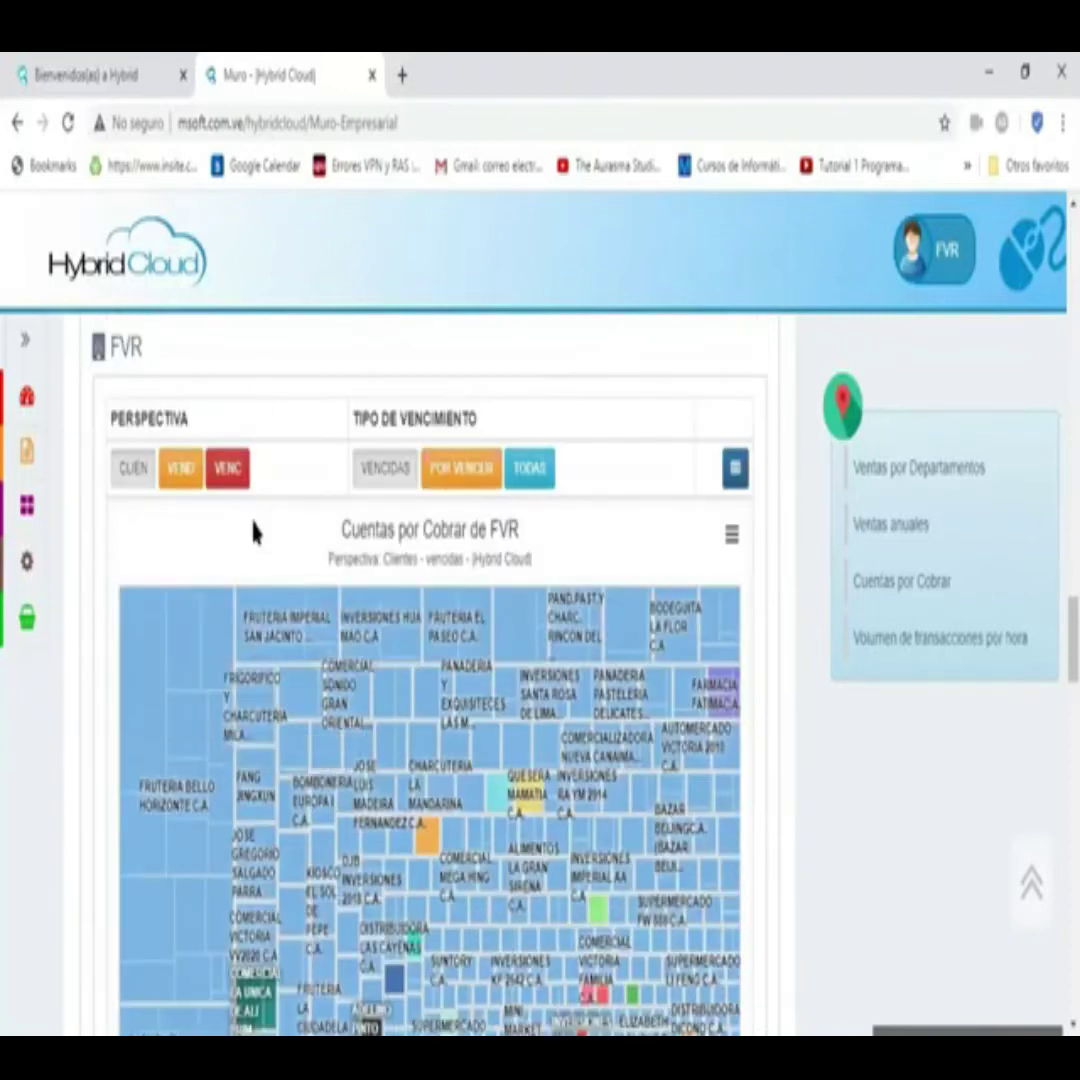
pyautogui.scroll(1, 173, 688)
pyautogui.scroll(-1, 150, 690)
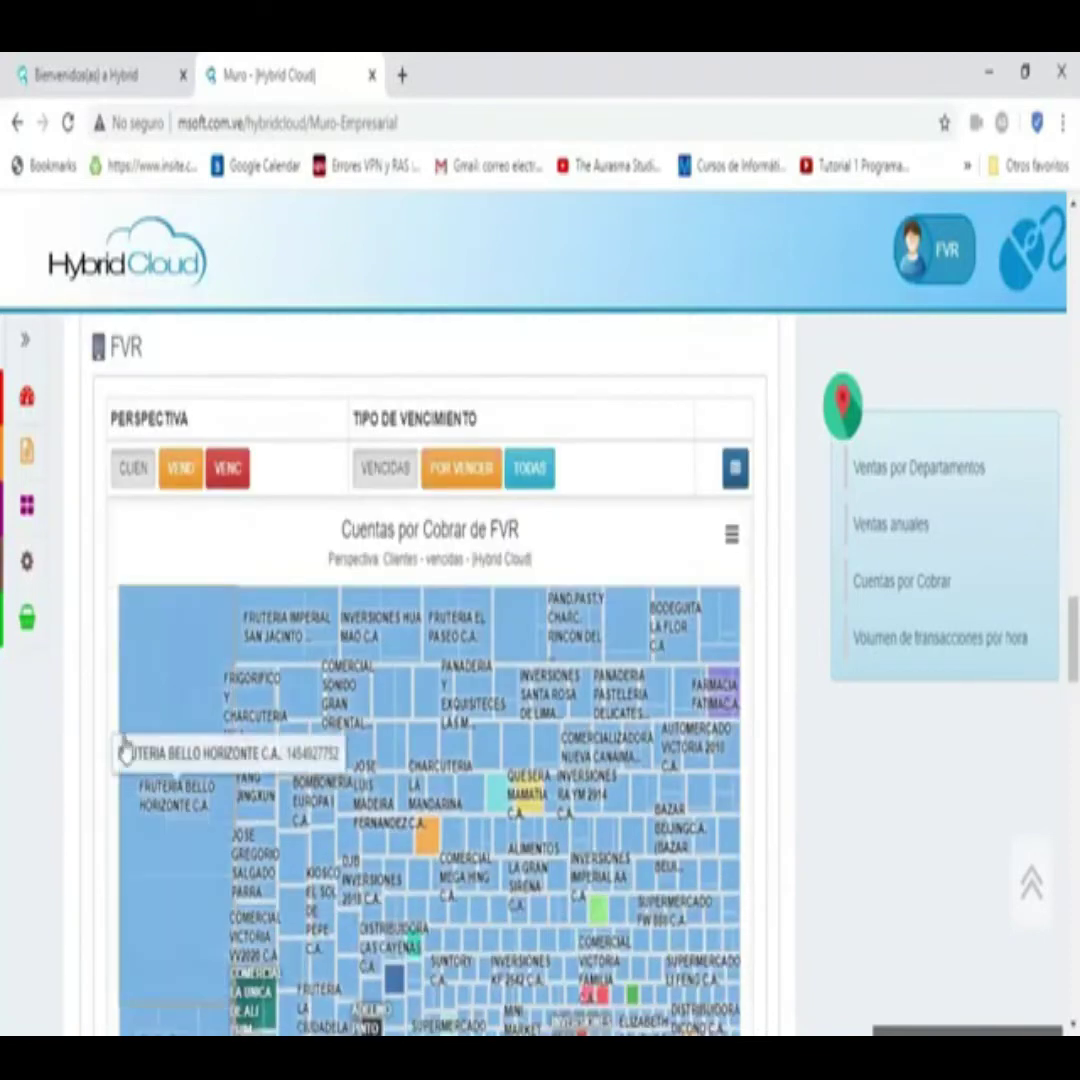
pyautogui.scroll(-2, 48, 892)
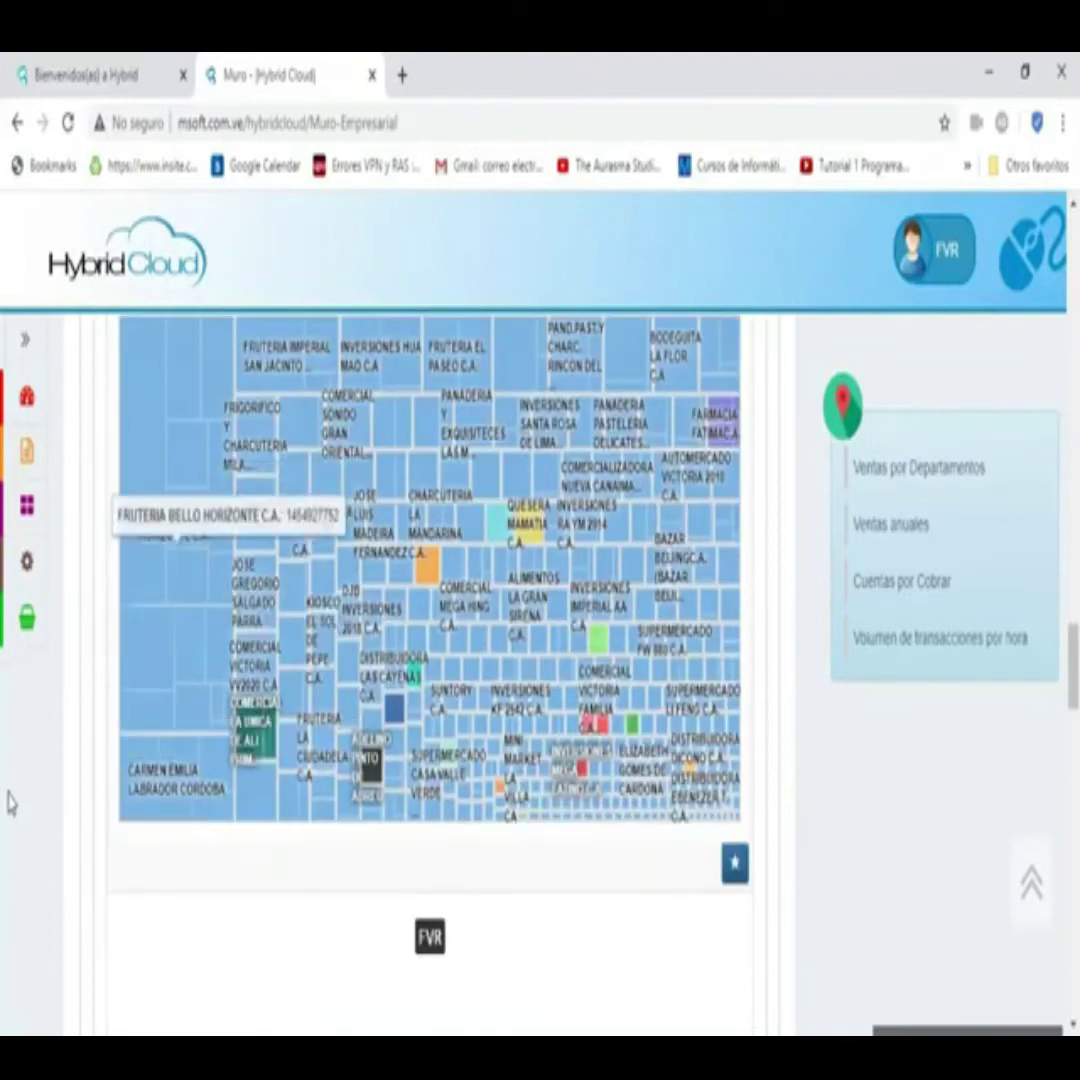
pyautogui.scroll(2, 178, 503)
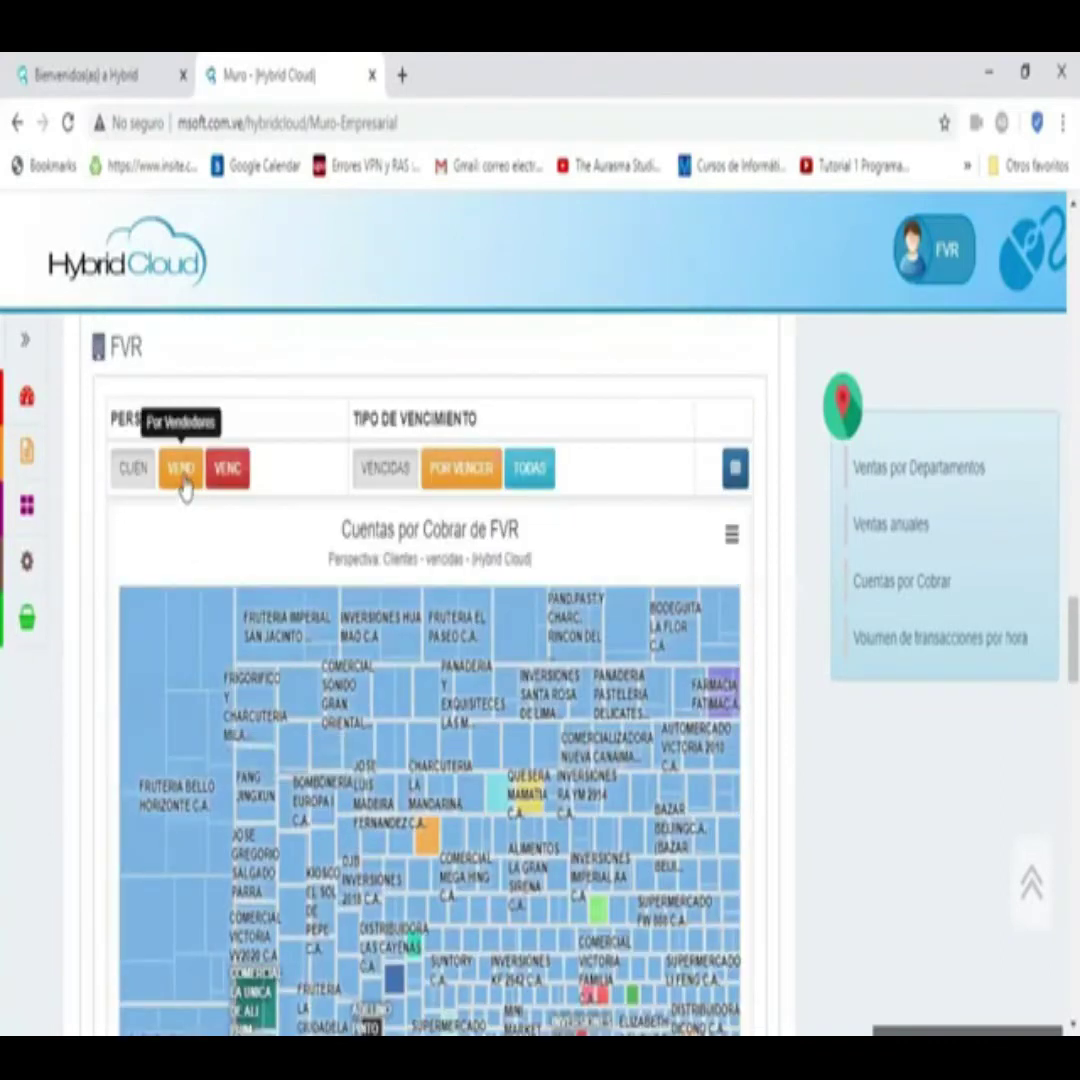
# - Group the FVR receivables treemap by salesperson (VEND)
pyautogui.click(182, 485)
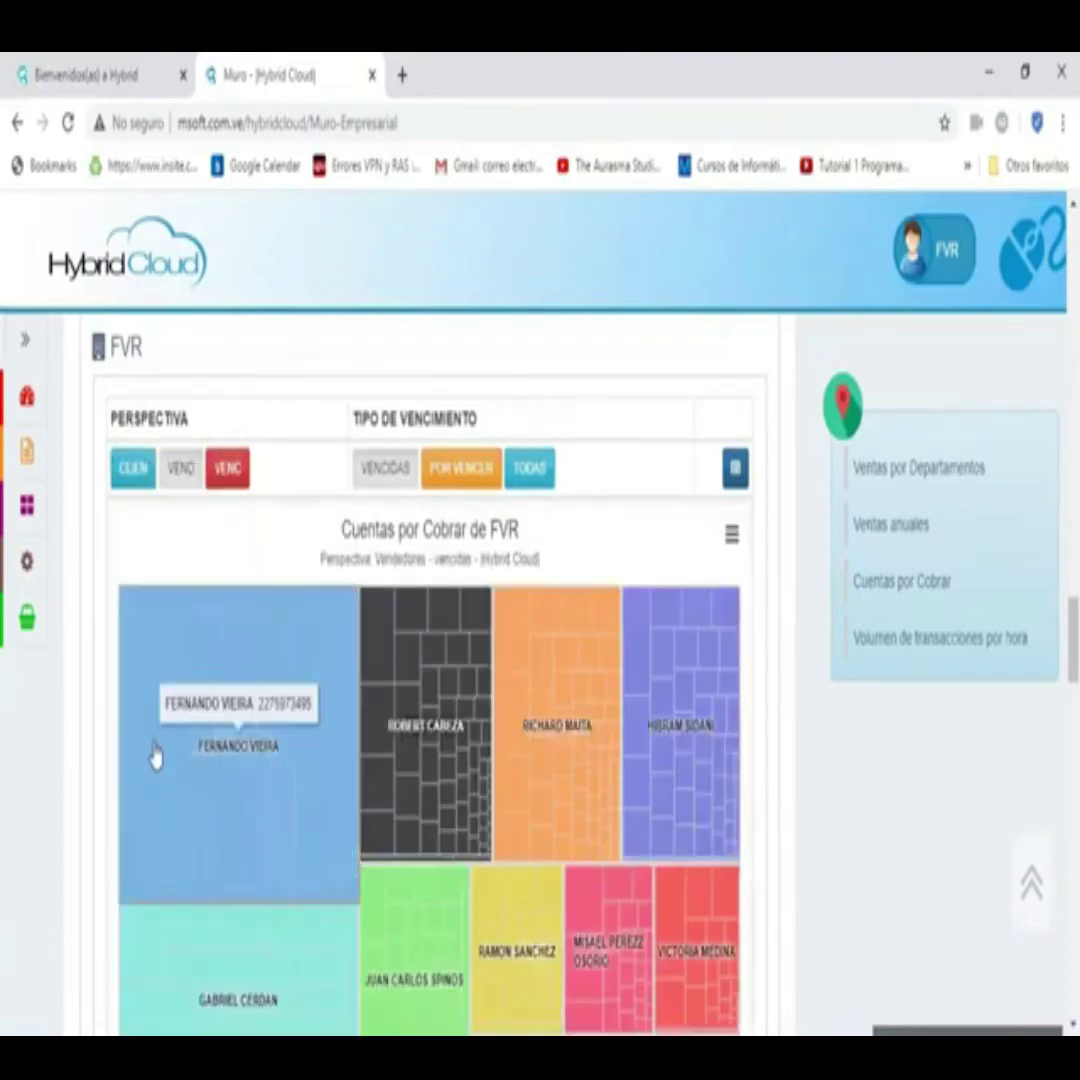
pyautogui.scroll(-1, 222, 660)
pyautogui.scroll(-4, 222, 660)
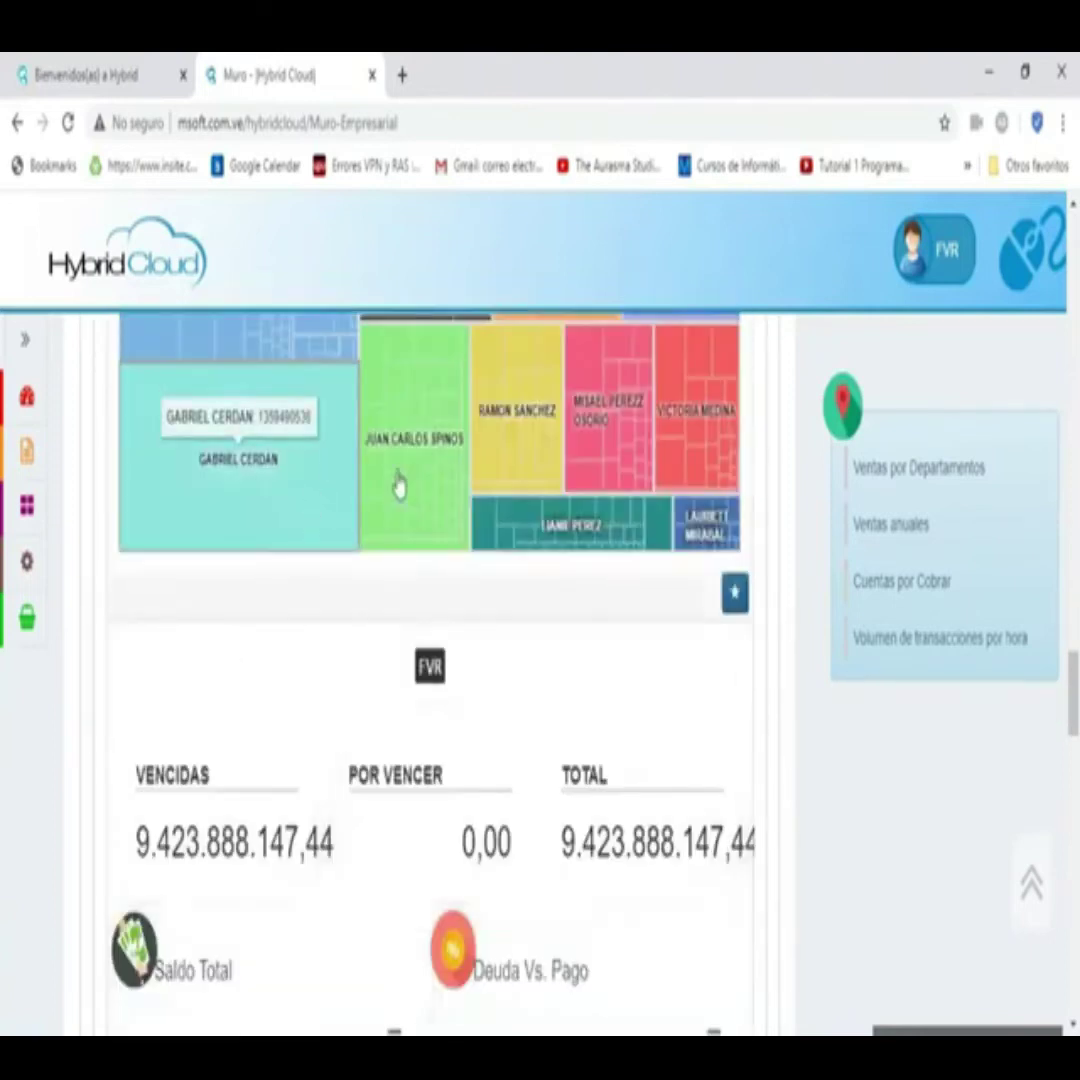
# - Drill into one salesperson's overdue documents, then open the receivables table of all salespeople
pyautogui.click(250, 480)
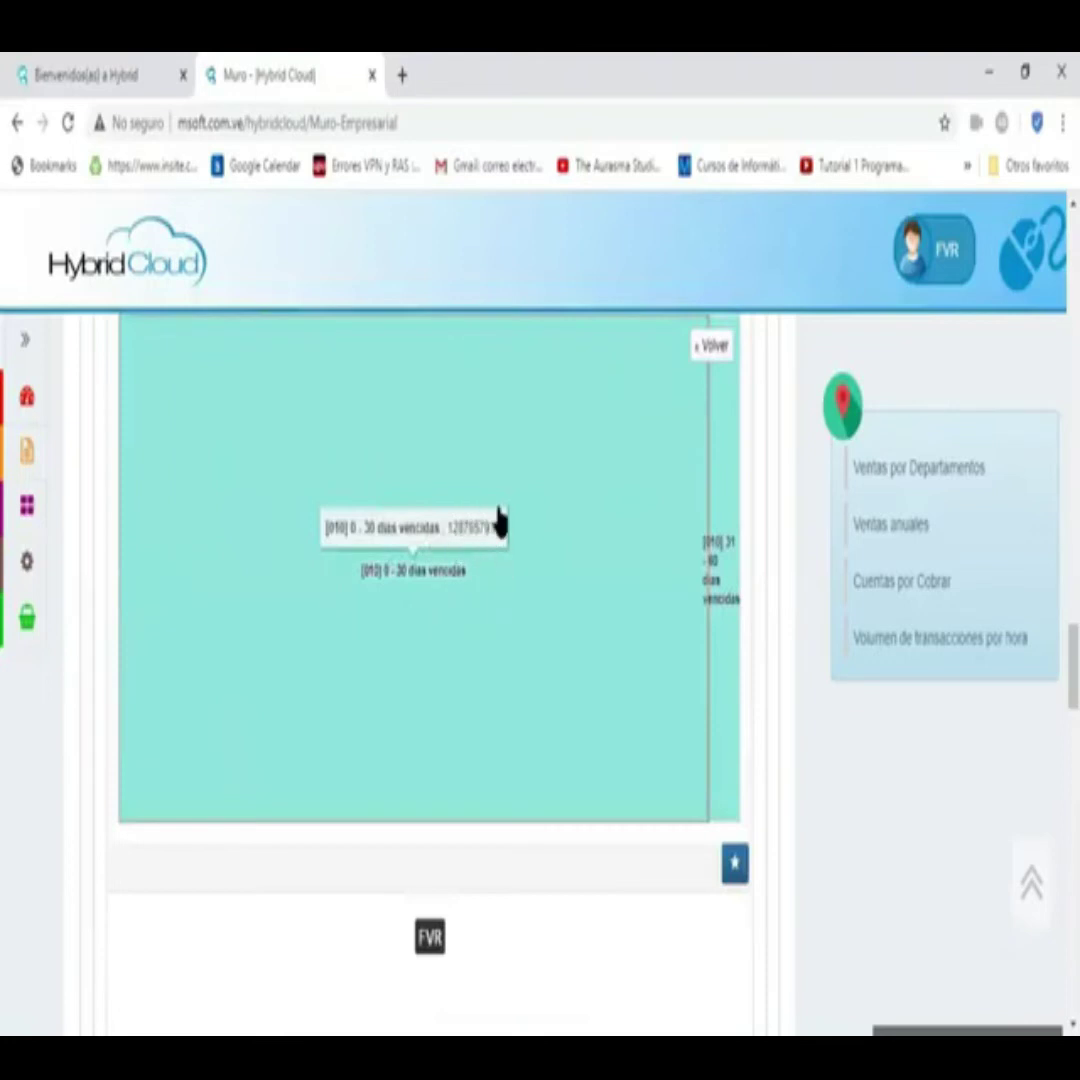
pyautogui.click(727, 595)
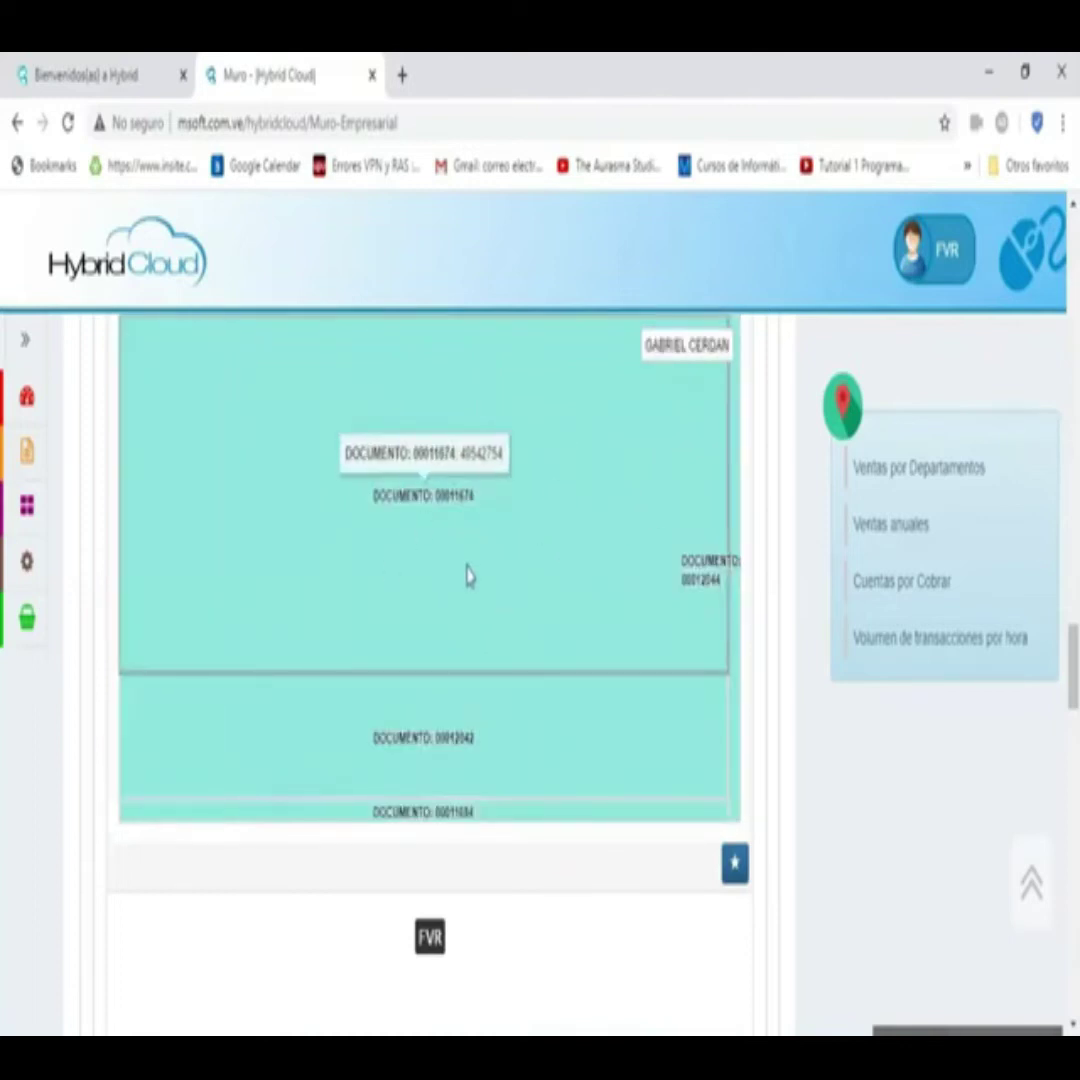
pyautogui.scroll(-4, 468, 576)
pyautogui.scroll(6, 460, 566)
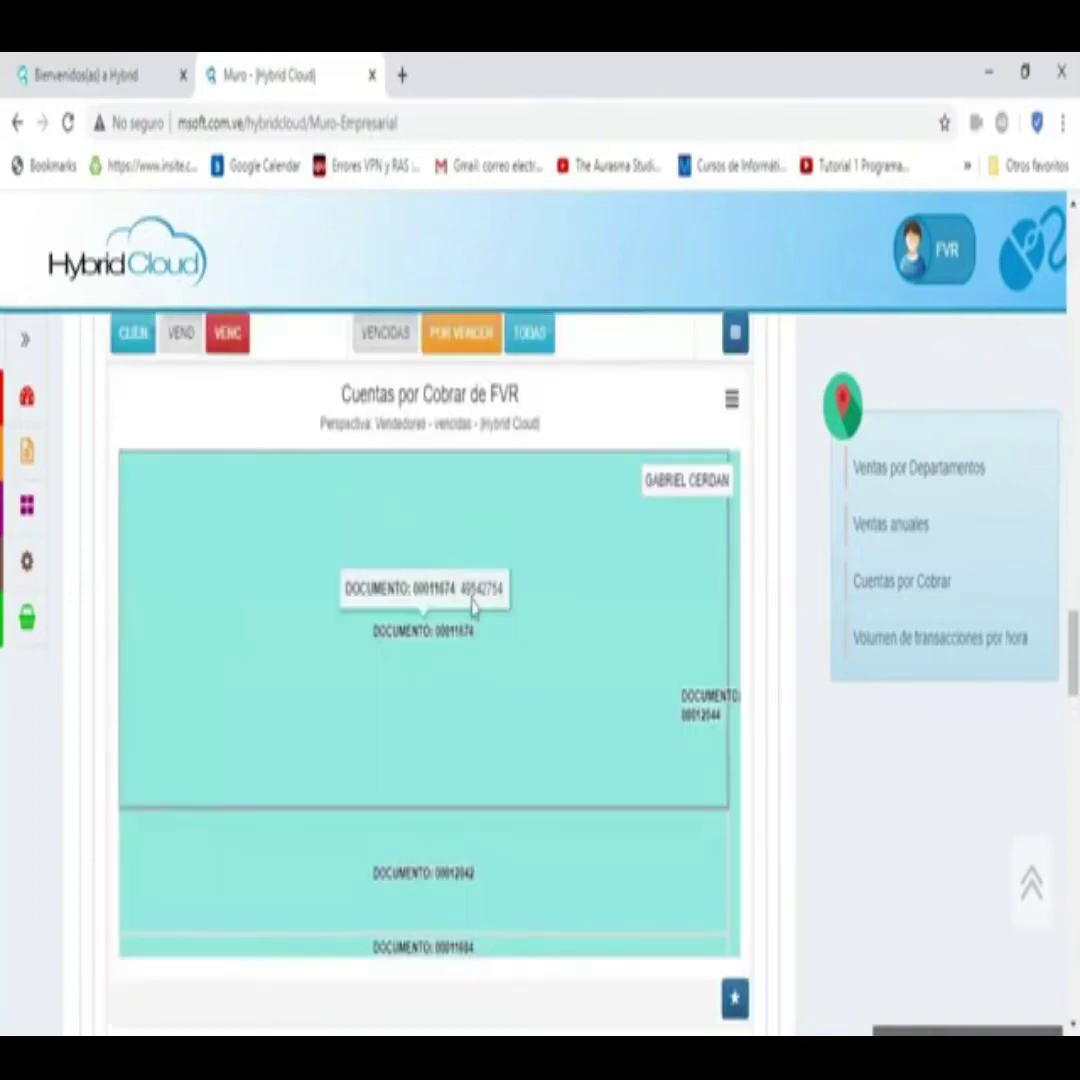
pyautogui.click(735, 338)
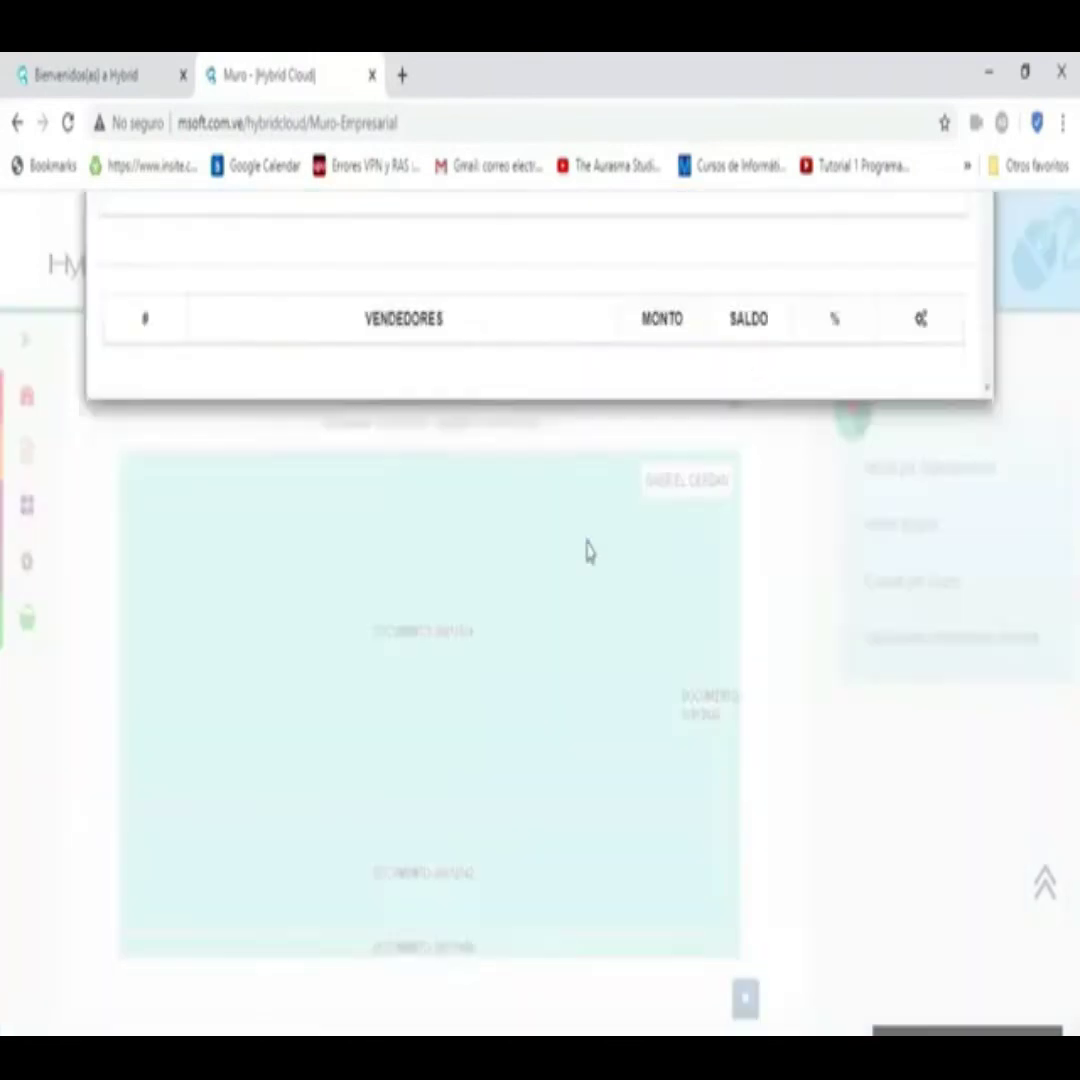
pyautogui.scroll(-3, 434, 668)
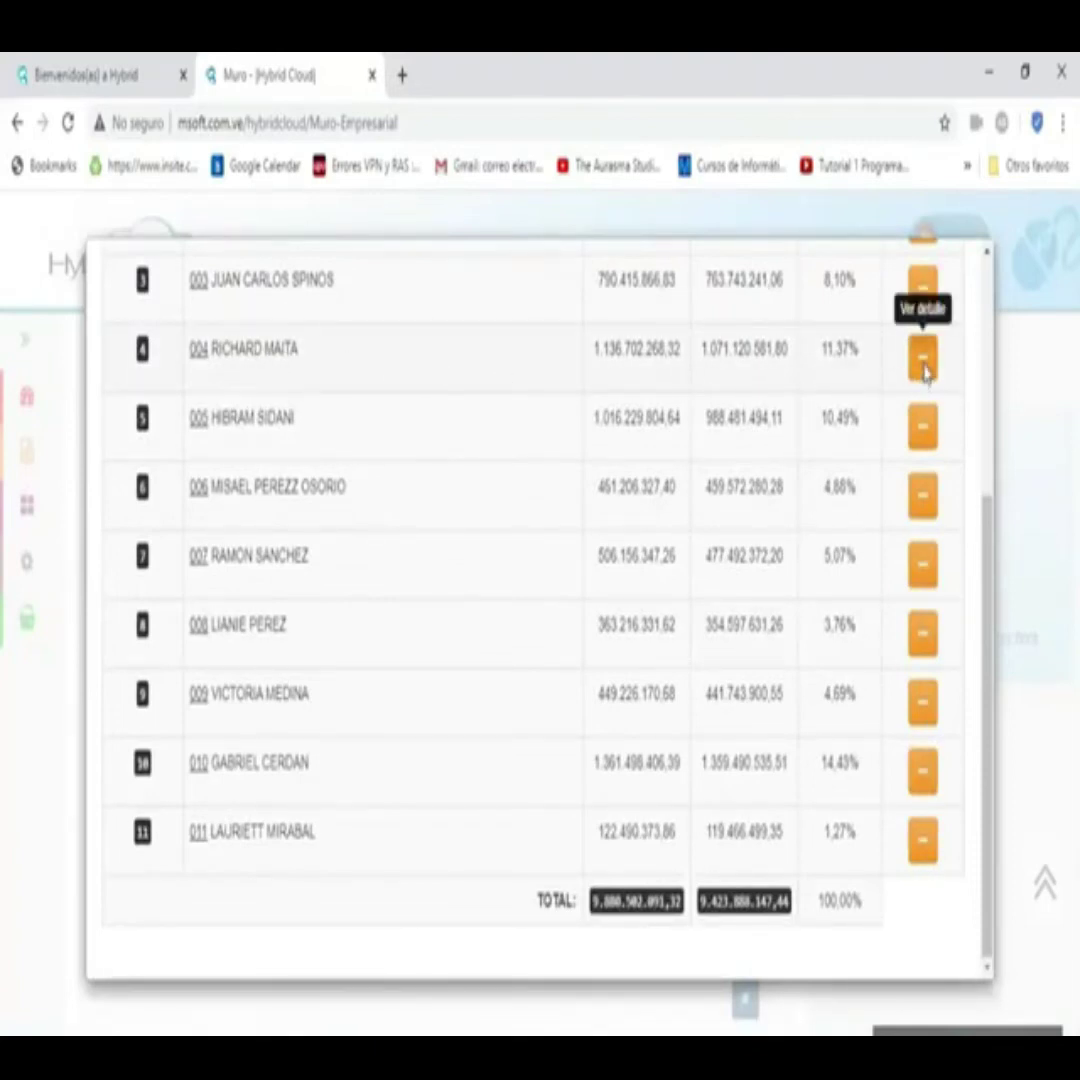
pyautogui.click(921, 366)
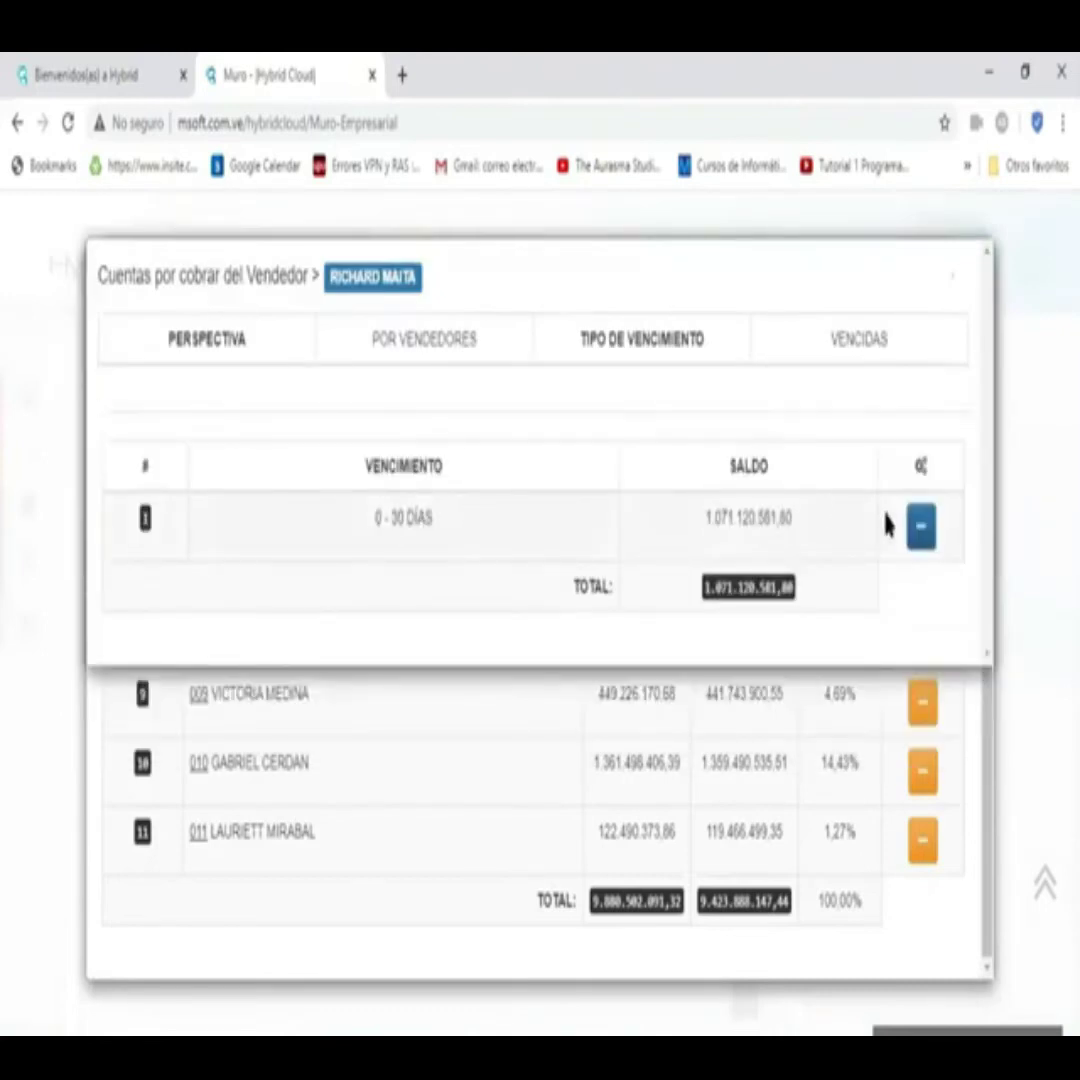
pyautogui.click(921, 530)
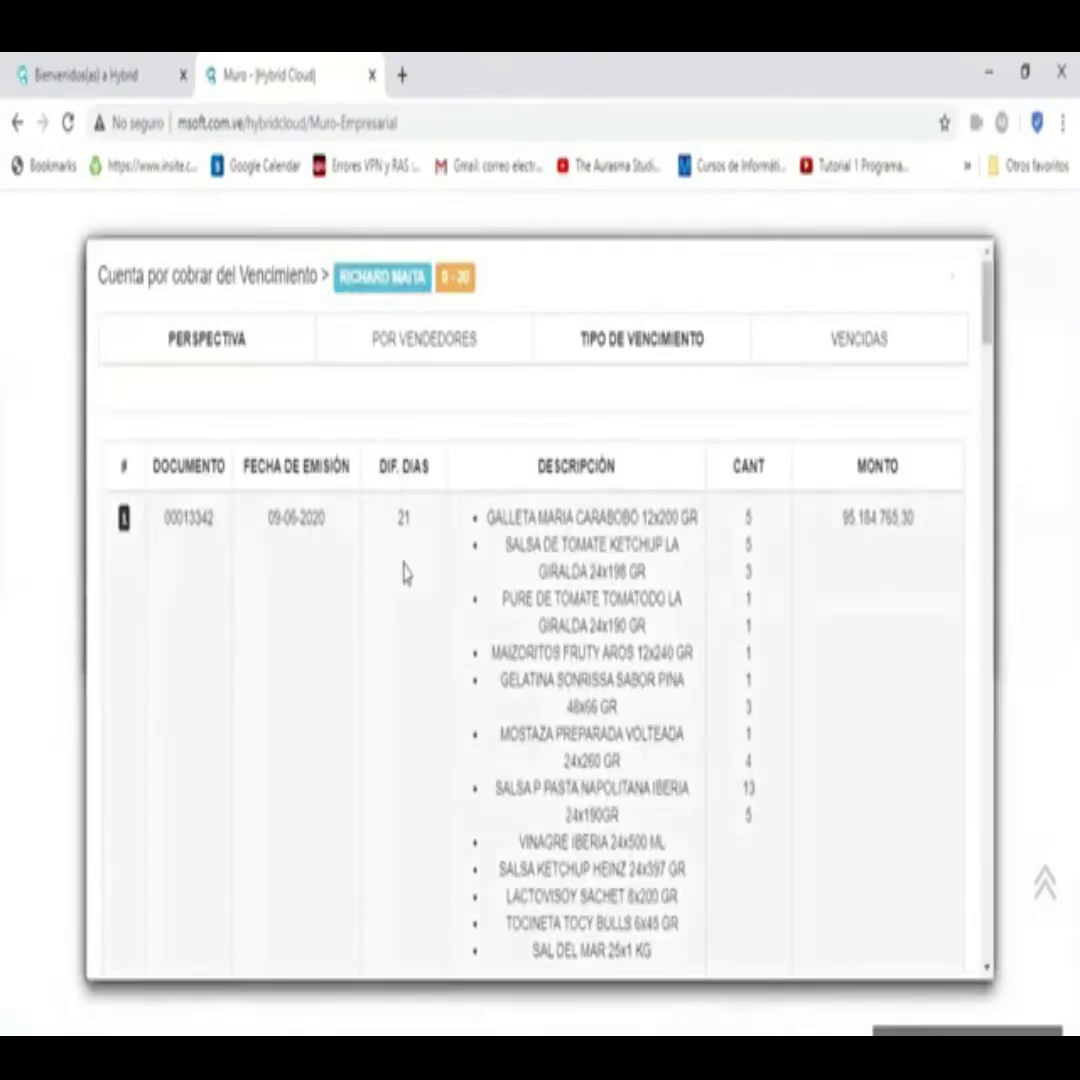
pyautogui.scroll(-3, 405, 574)
pyautogui.scroll(-1, 374, 511)
pyautogui.scroll(-12, 377, 512)
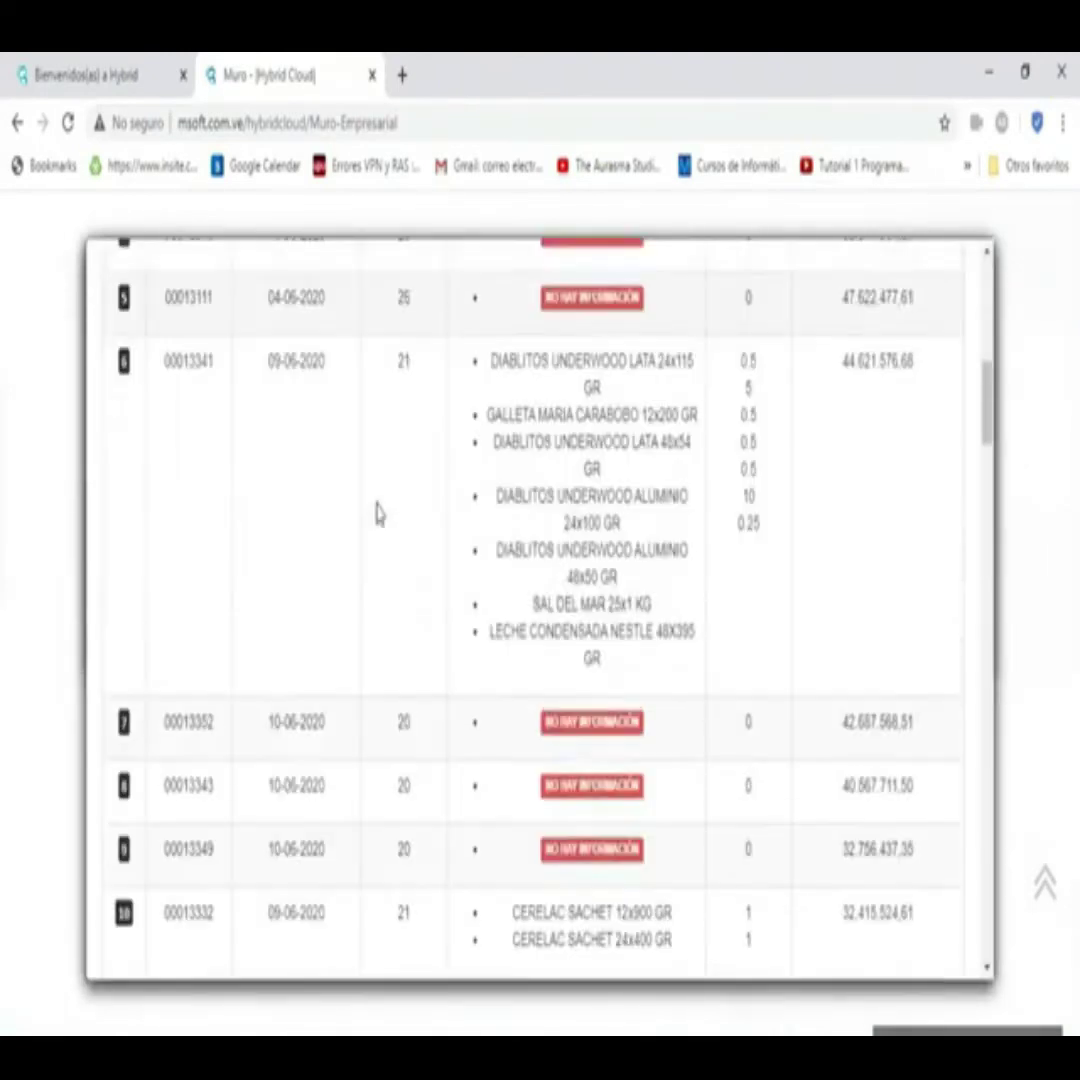
pyautogui.scroll(-1, 366, 513)
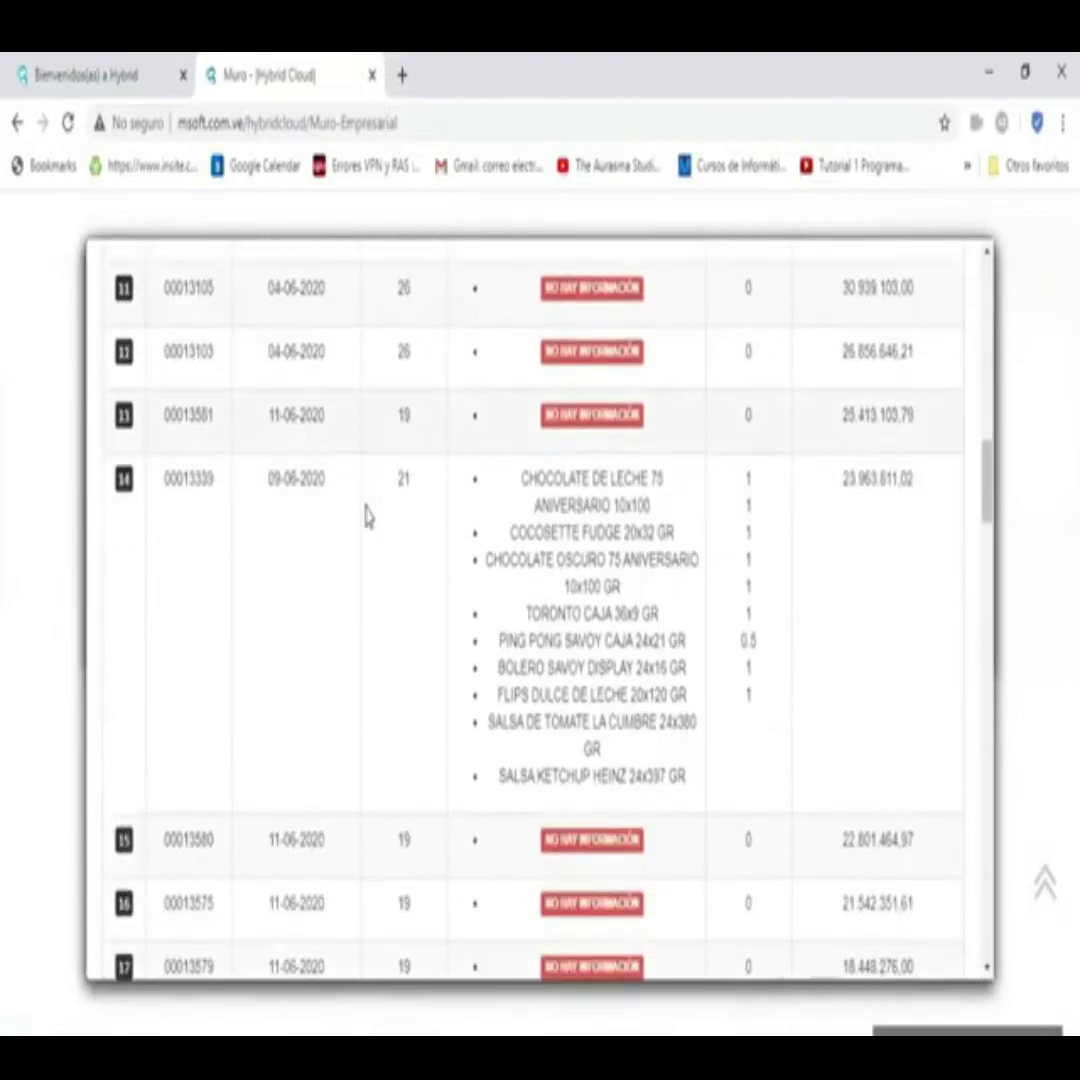
pyautogui.scroll(6, 700, 490)
pyautogui.click(1031, 458)
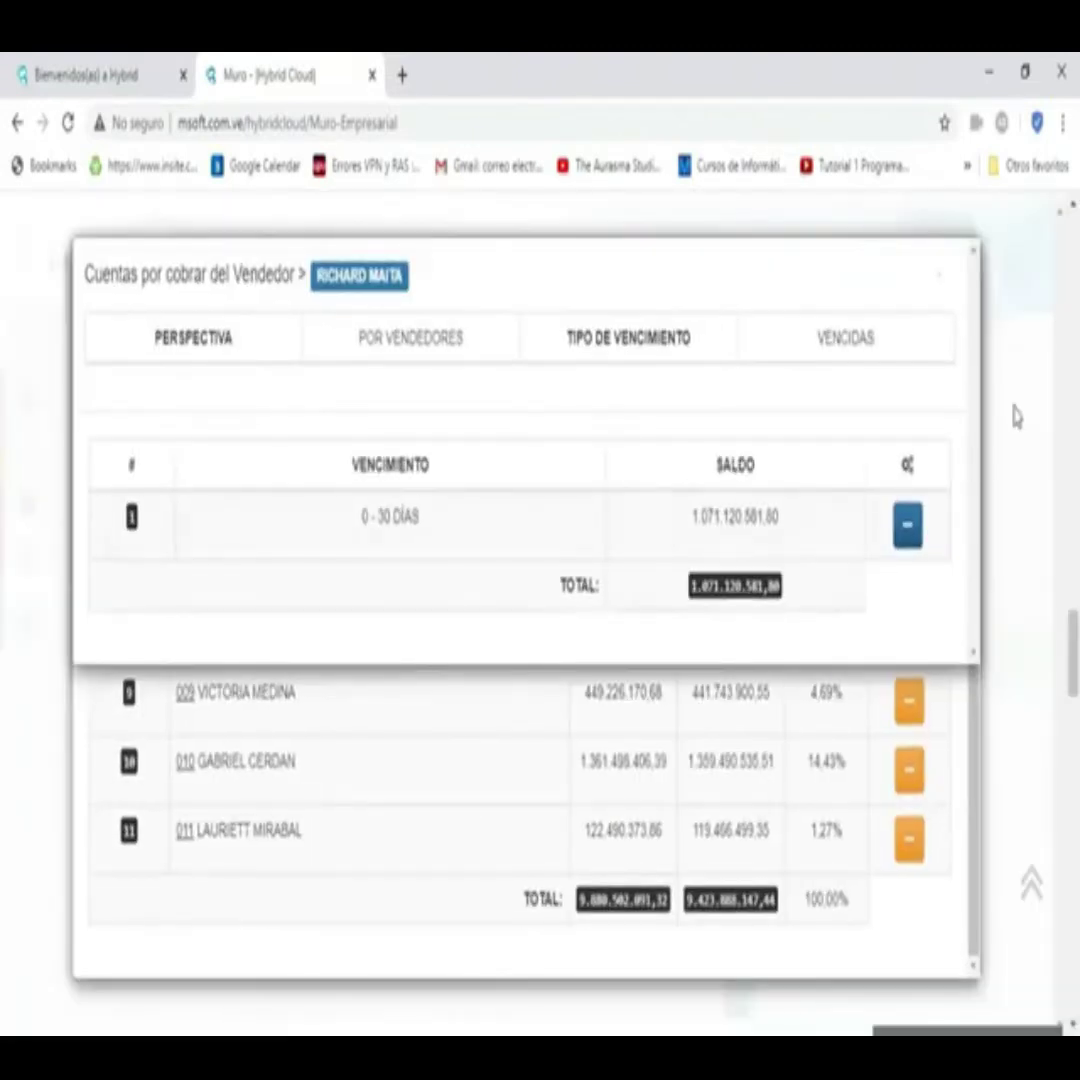
pyautogui.click(1015, 413)
pyautogui.click(1015, 408)
# - Scroll past the Saldo Total and Deuda Vs. Pago pies to this week's hourly transaction chart
pyautogui.scroll(-5, 338, 576)
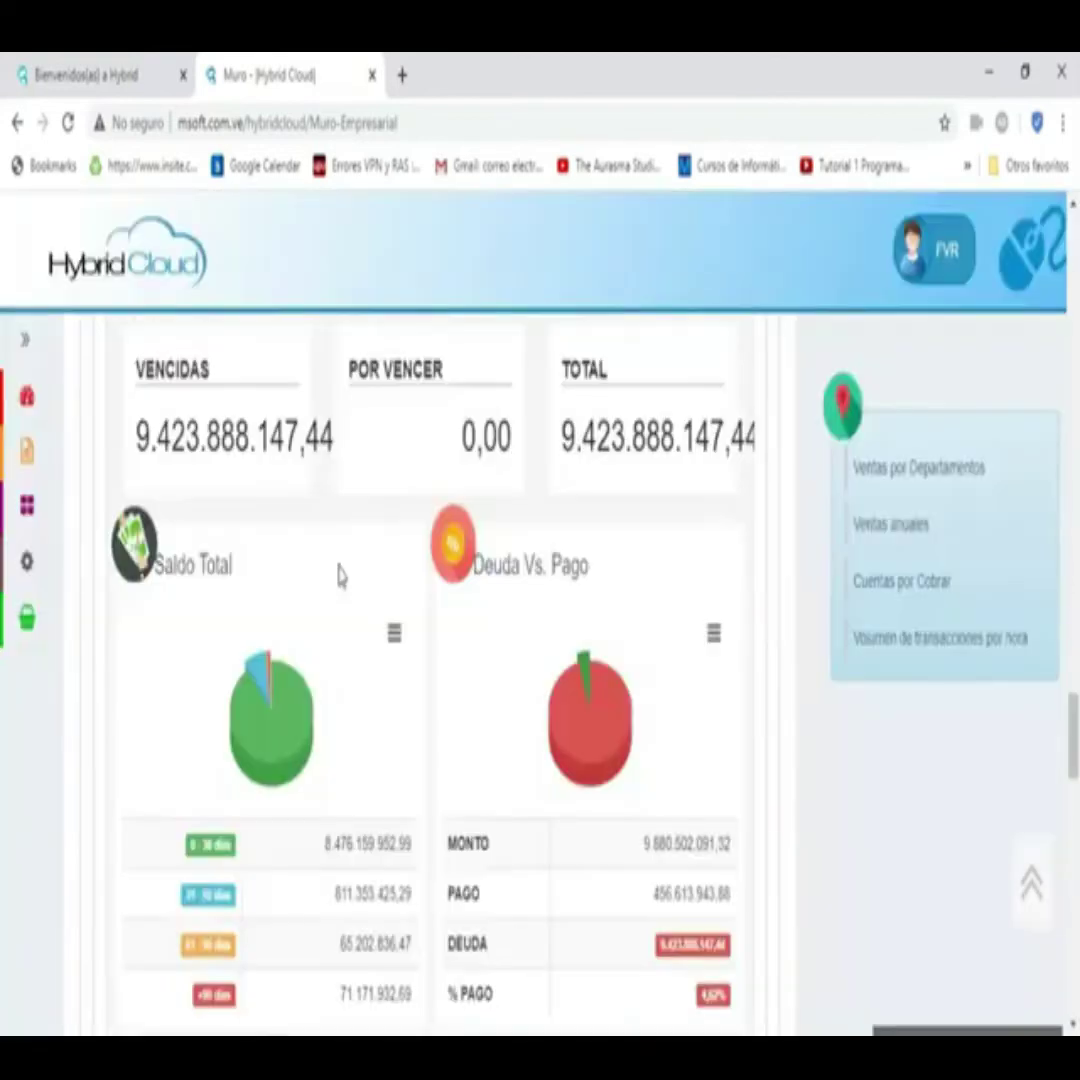
pyautogui.scroll(-2, 336, 585)
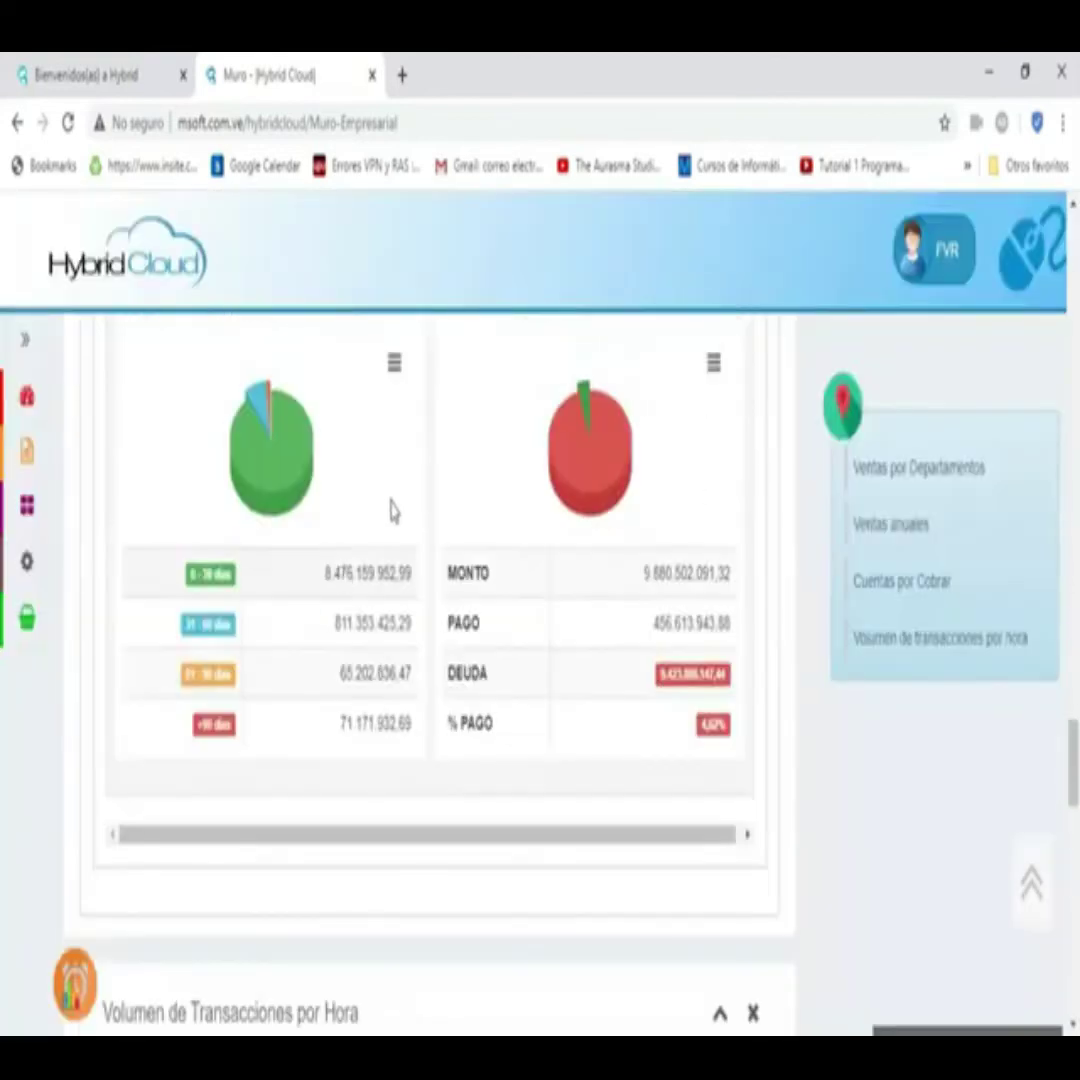
pyautogui.scroll(1, 348, 550)
pyautogui.scroll(-2, 362, 678)
pyautogui.scroll(-6, 362, 678)
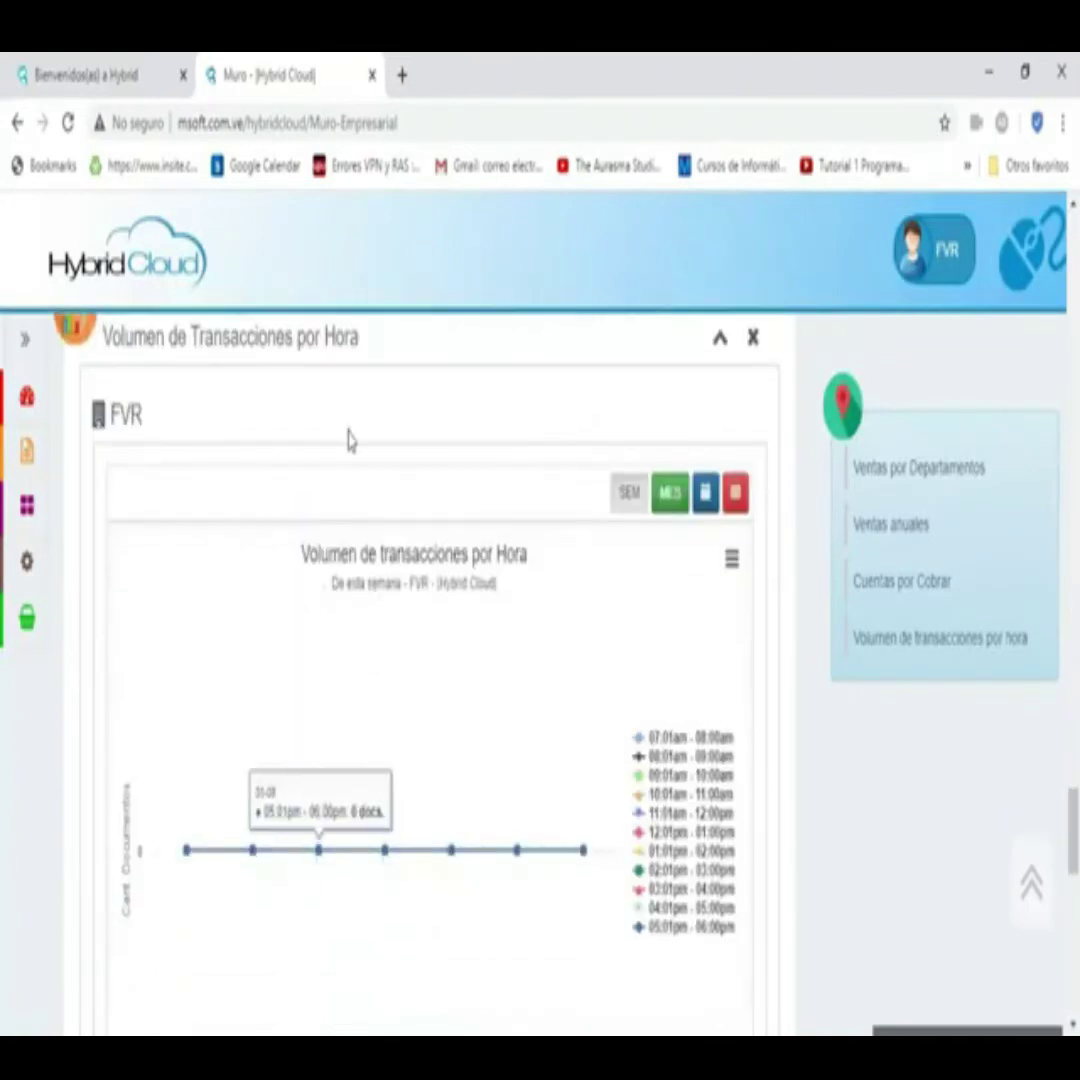
pyautogui.click(673, 500)
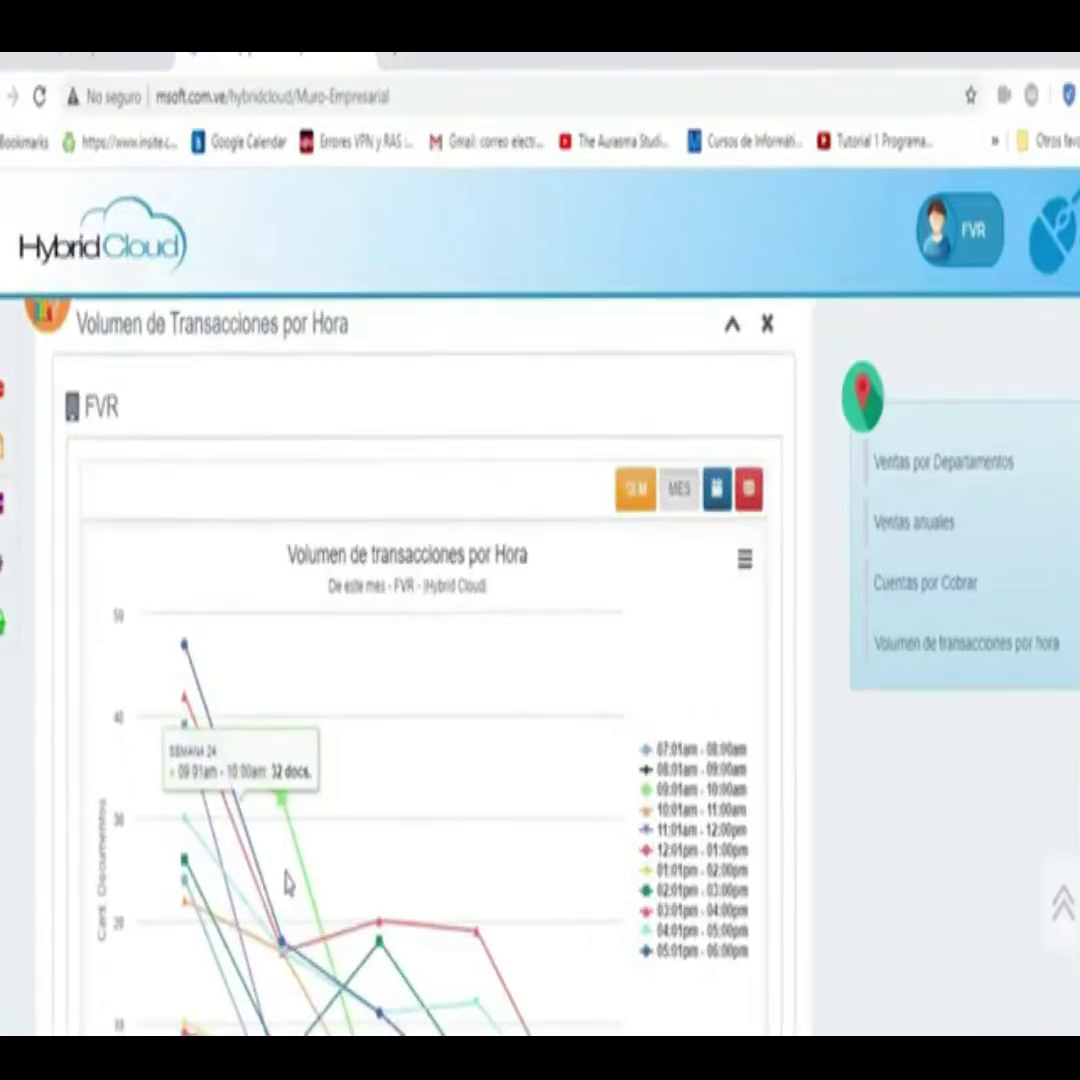
pyautogui.moveTo(460, 848)
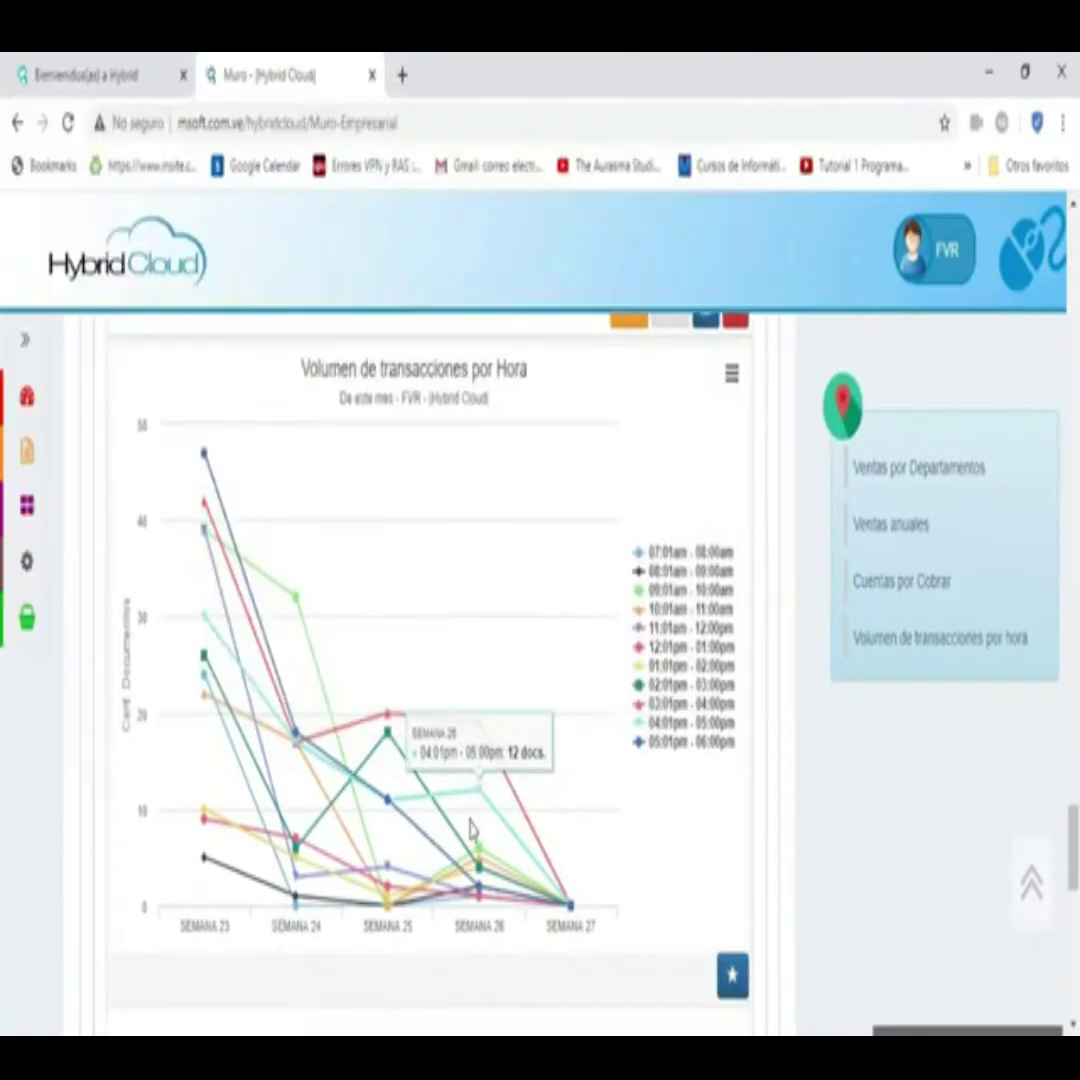
pyautogui.scroll(-2, 460, 840)
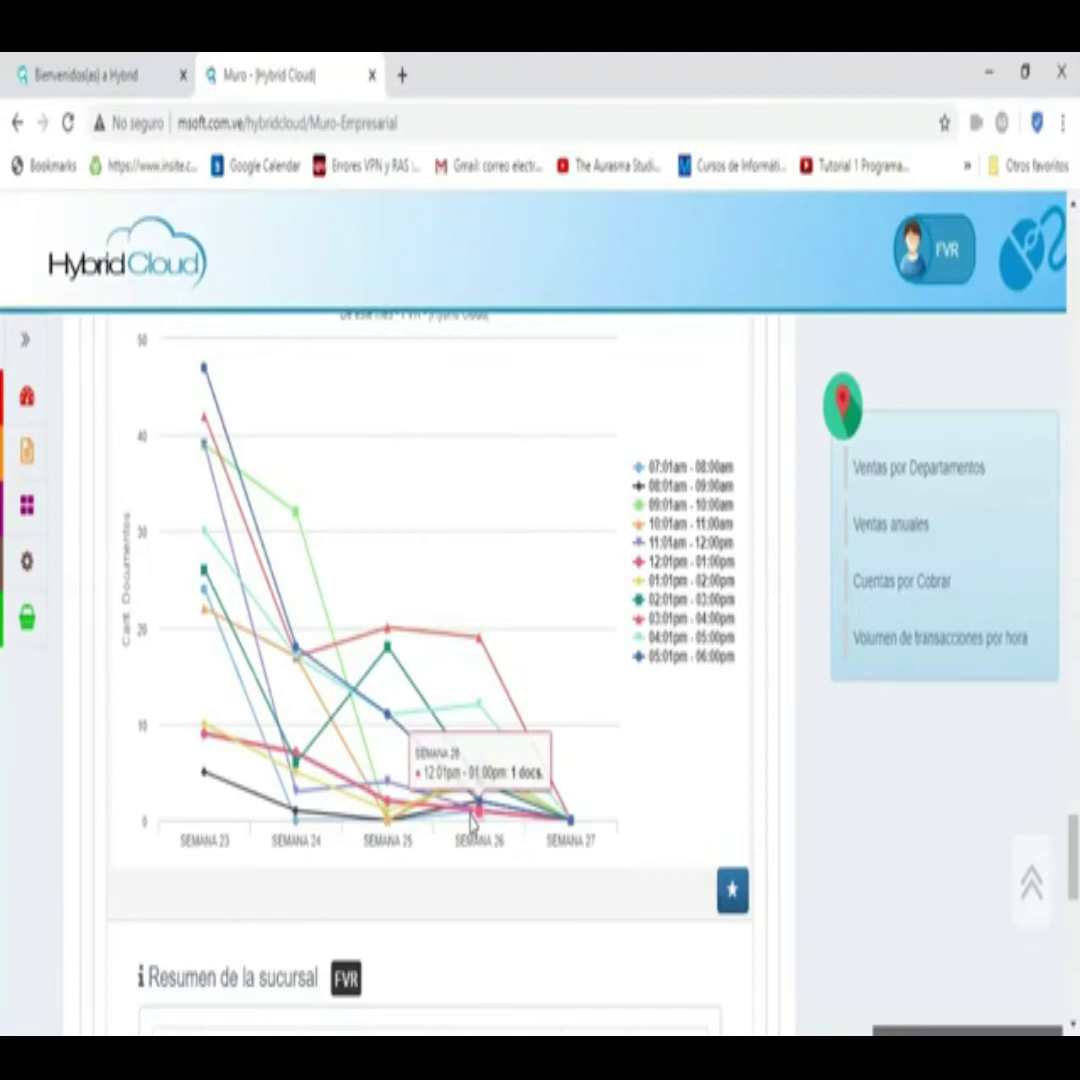
pyautogui.scroll(5, 472, 815)
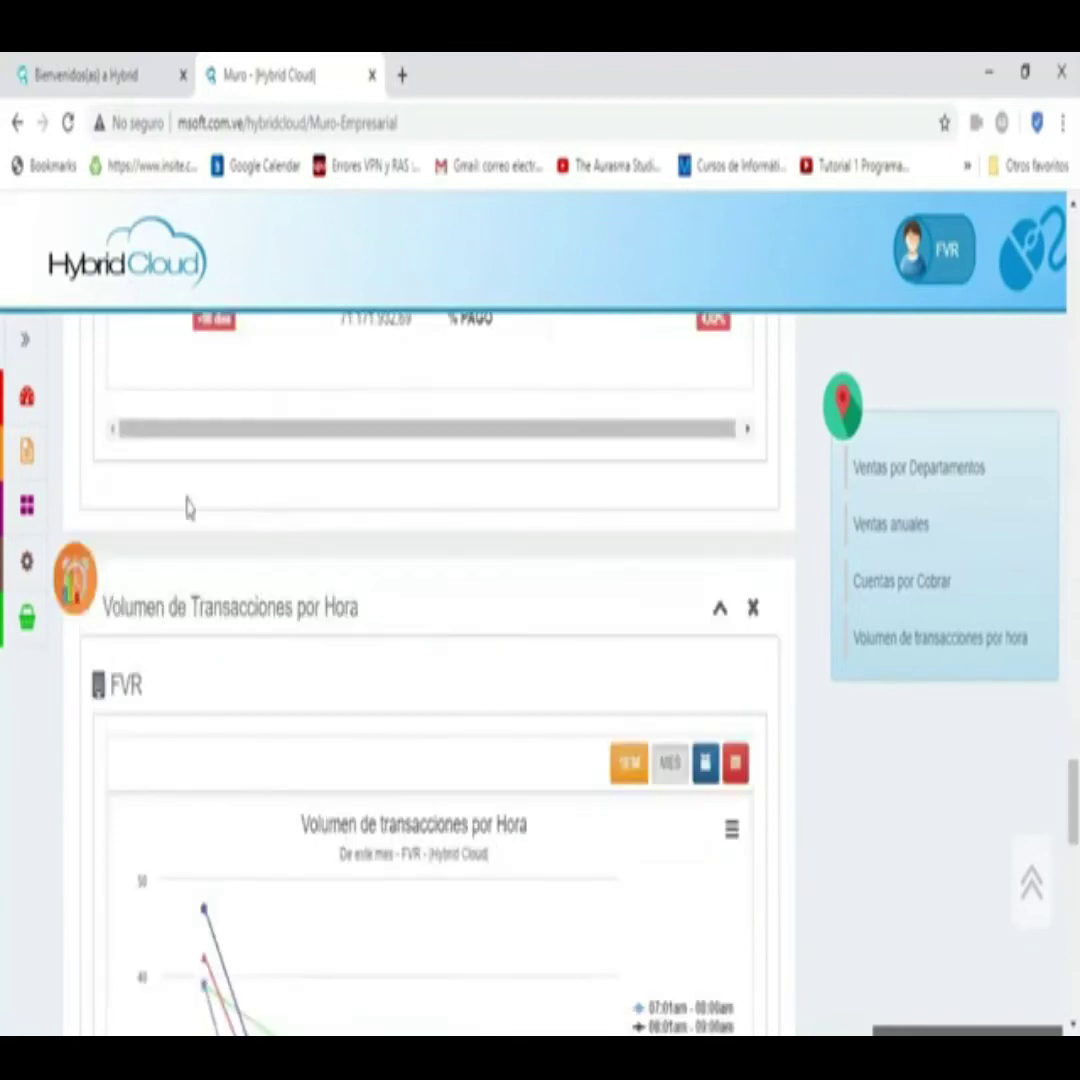
# - Open the Tops rankings page and load this month's (June 2020) client rankings
pyautogui.click(27, 407)
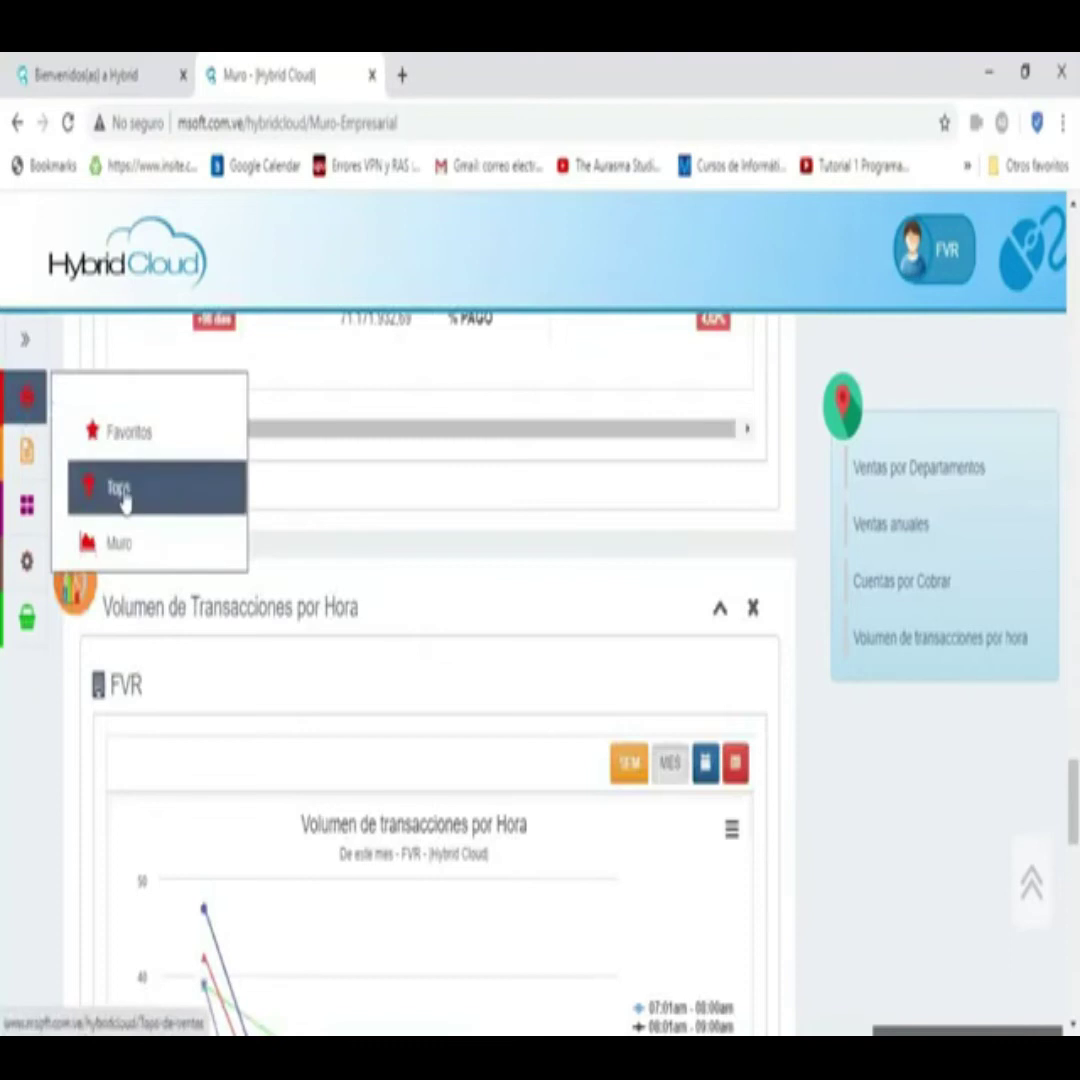
pyautogui.click(120, 490)
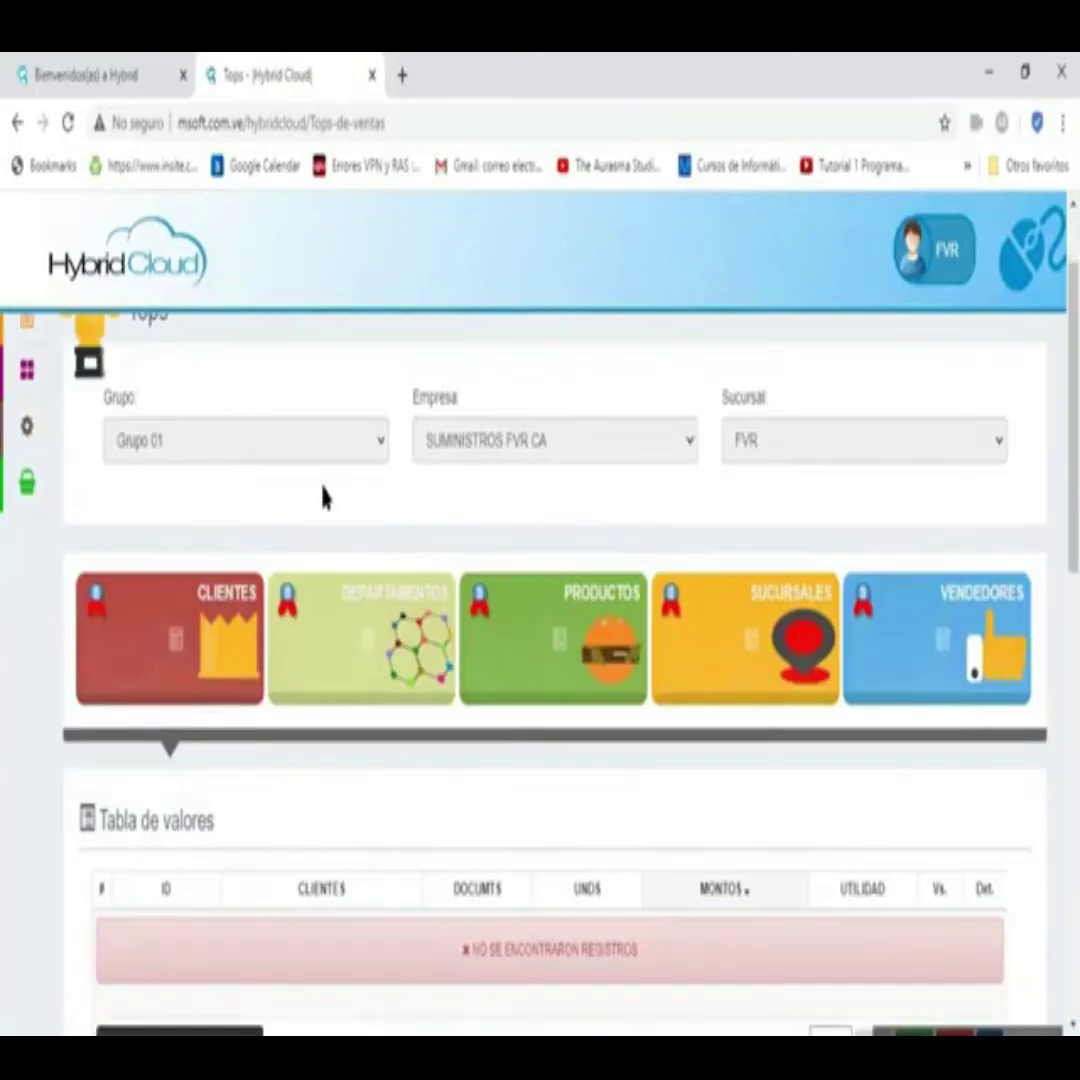
pyautogui.scroll(-7, 318, 505)
pyautogui.click(914, 373)
# - Sort clients by MONTOS, then by DOCUMTS, marking the top client's 9 documents
pyautogui.scroll(-3, 205, 614)
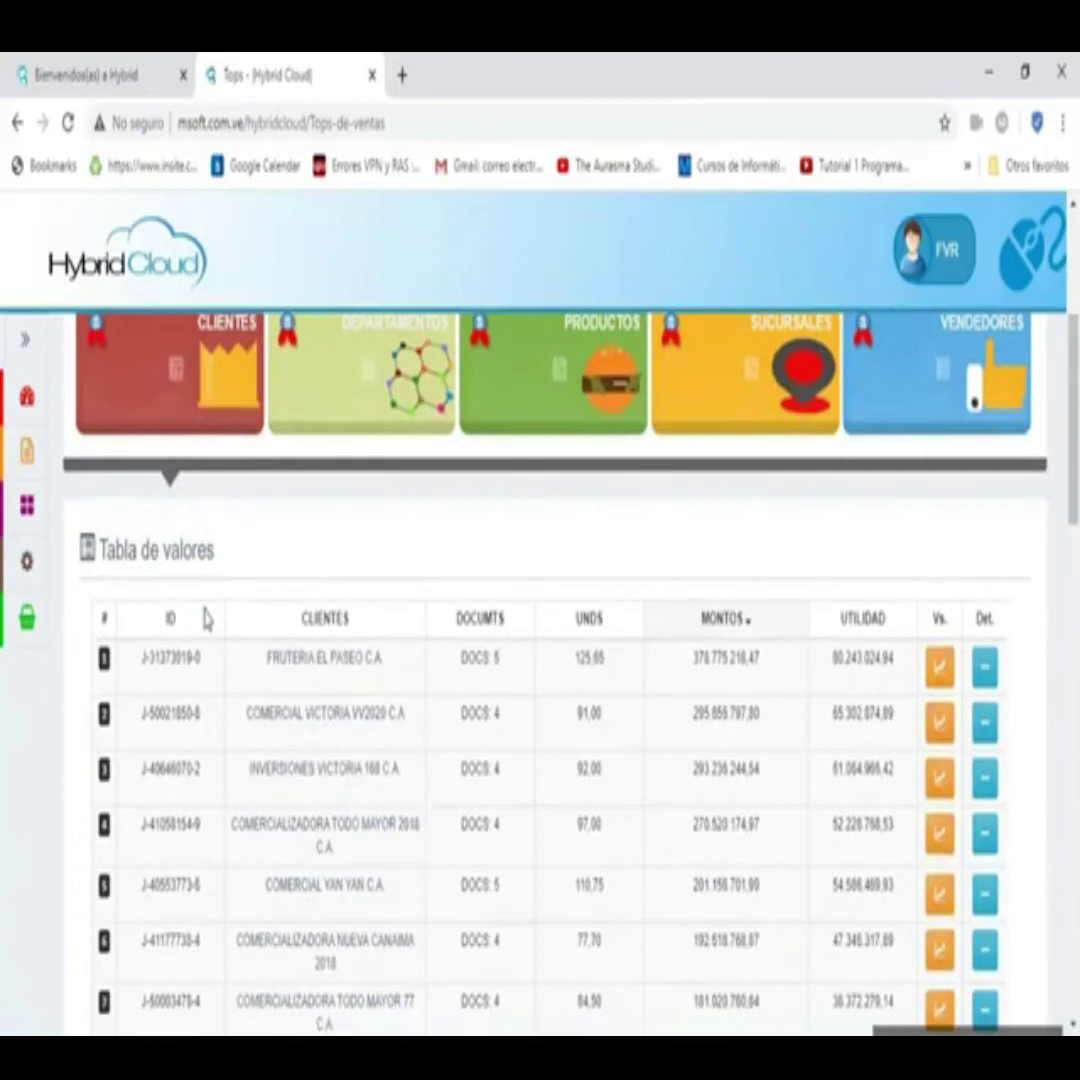
pyautogui.scroll(-5, 213, 675)
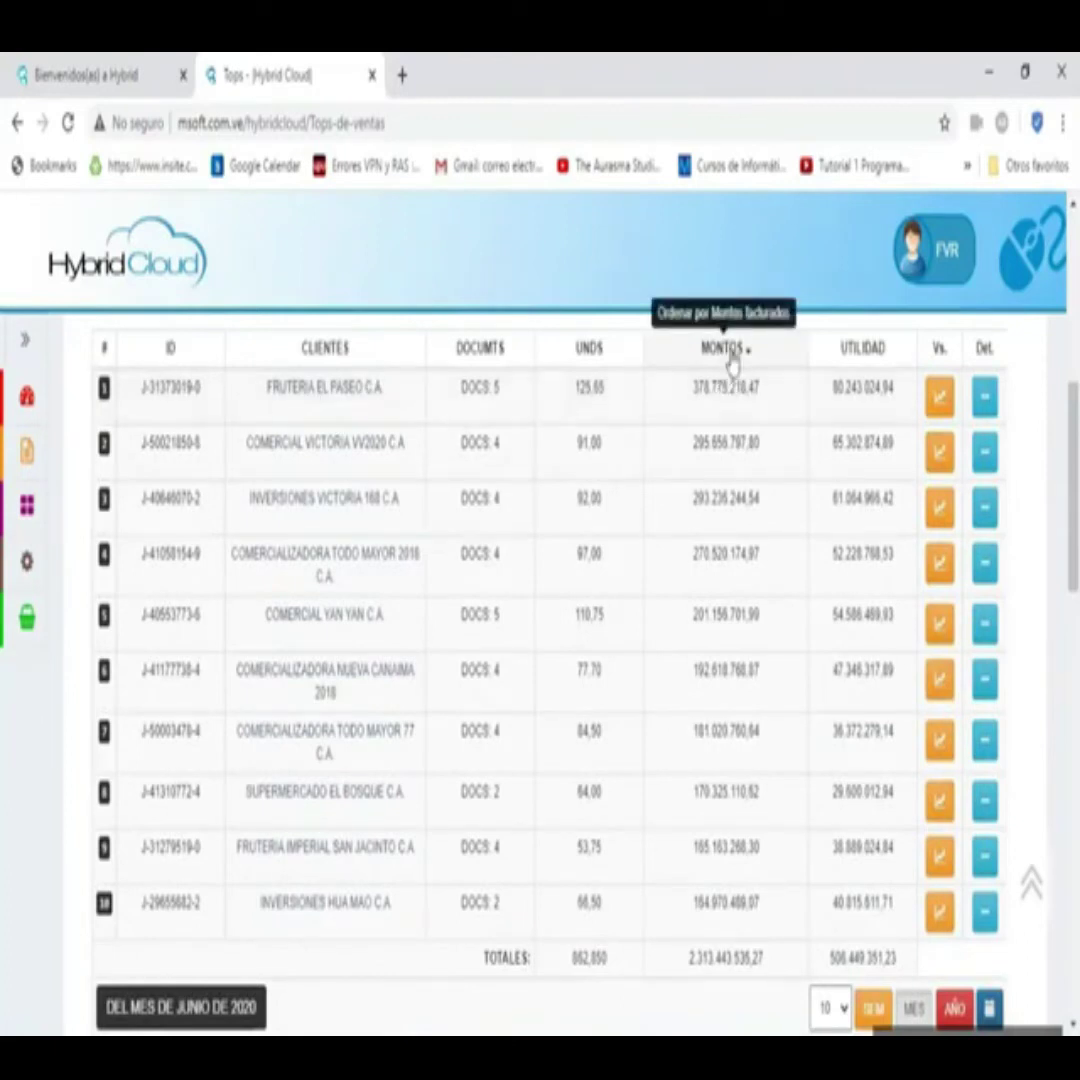
pyautogui.click(729, 356)
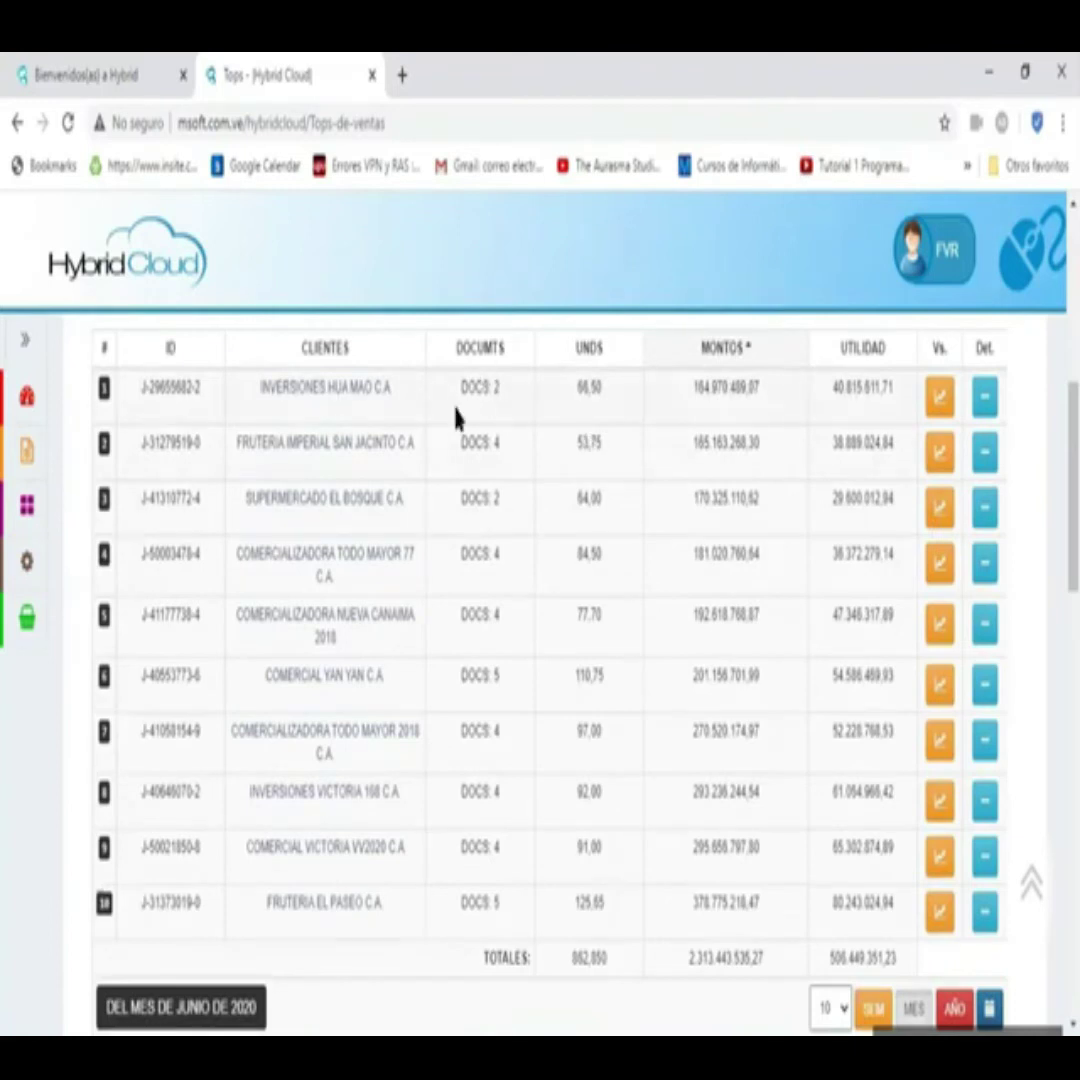
pyautogui.click(480, 350)
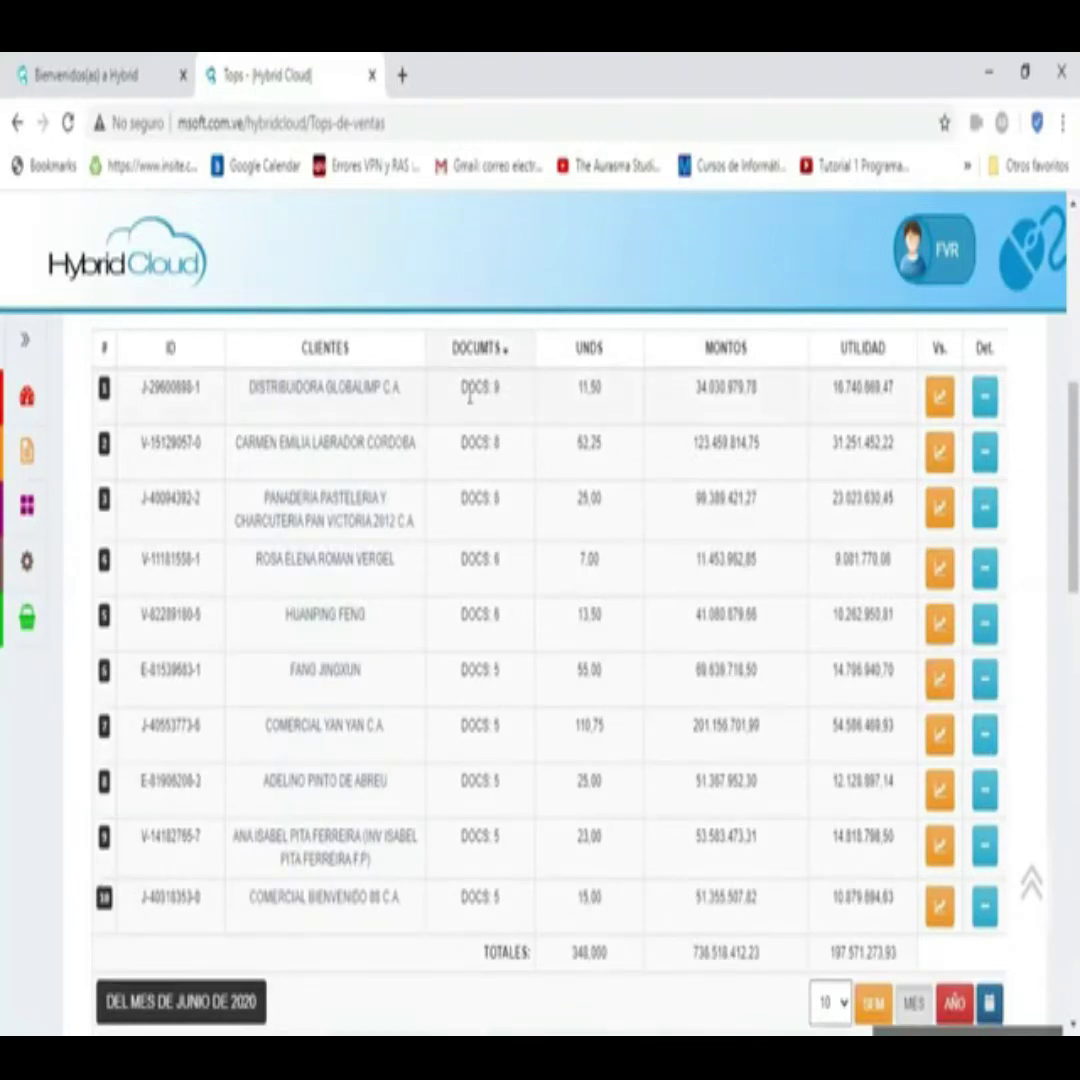
pyautogui.tripleClick(482, 392)
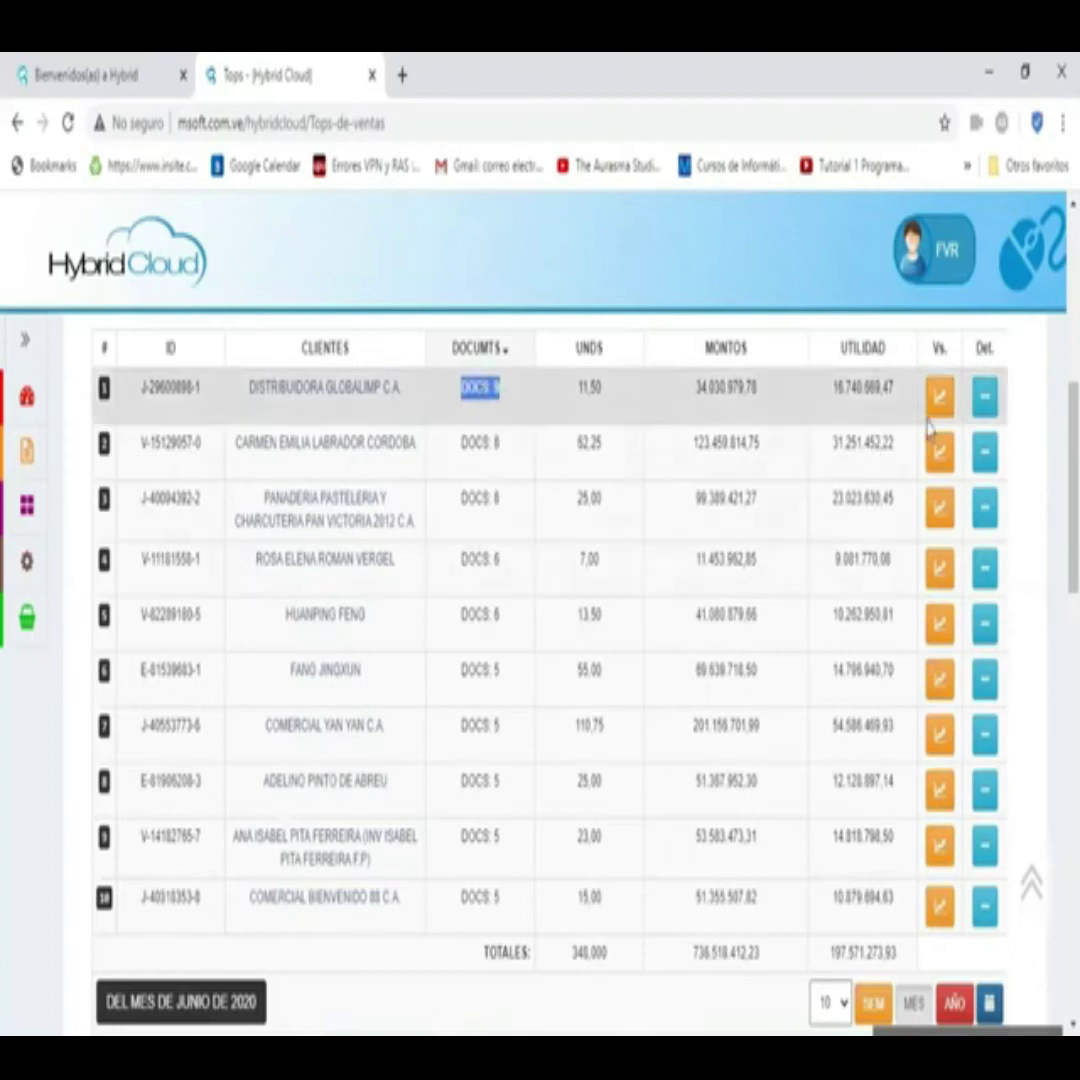
pyautogui.click(986, 398)
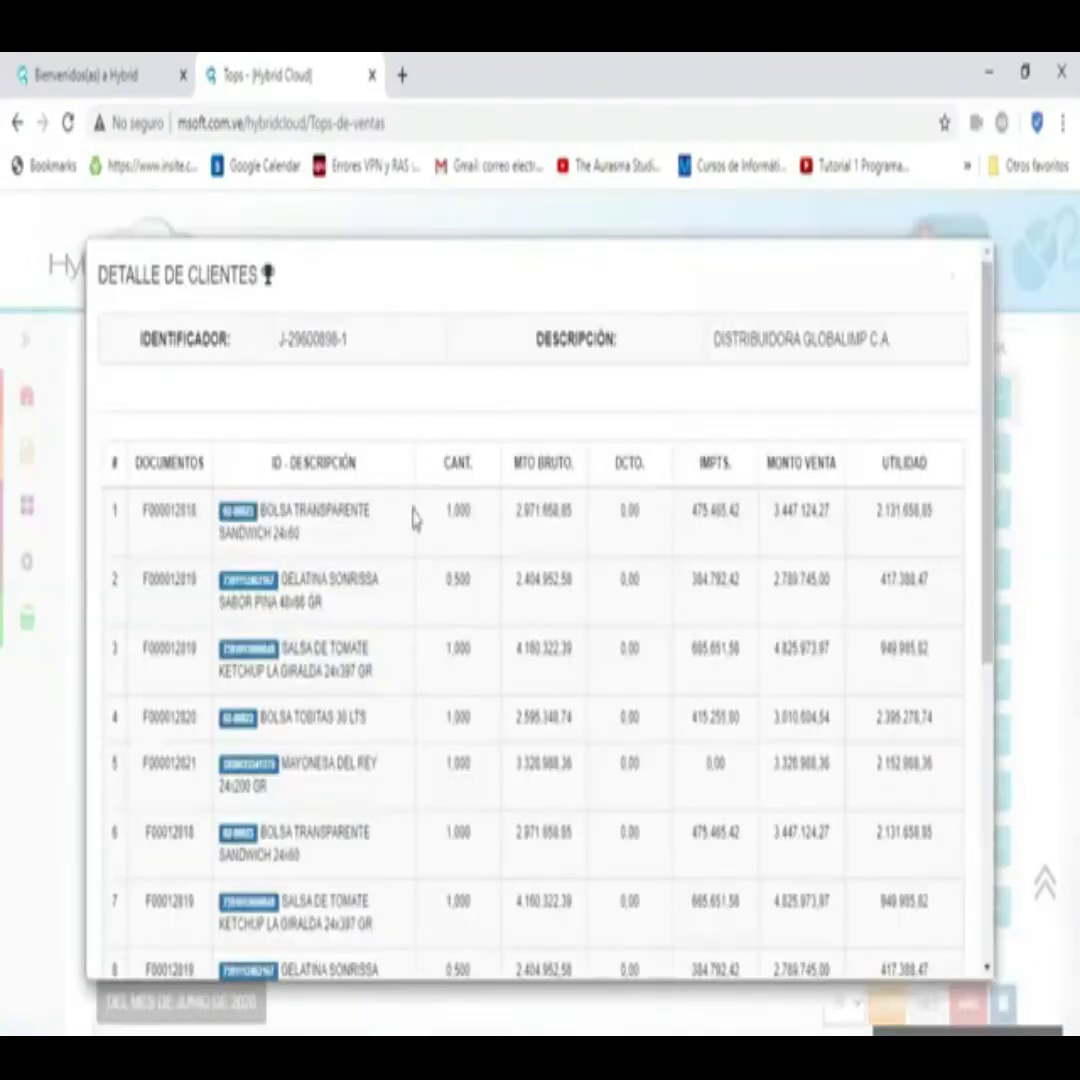
pyautogui.scroll(-5, 440, 525)
pyautogui.scroll(5, 470, 502)
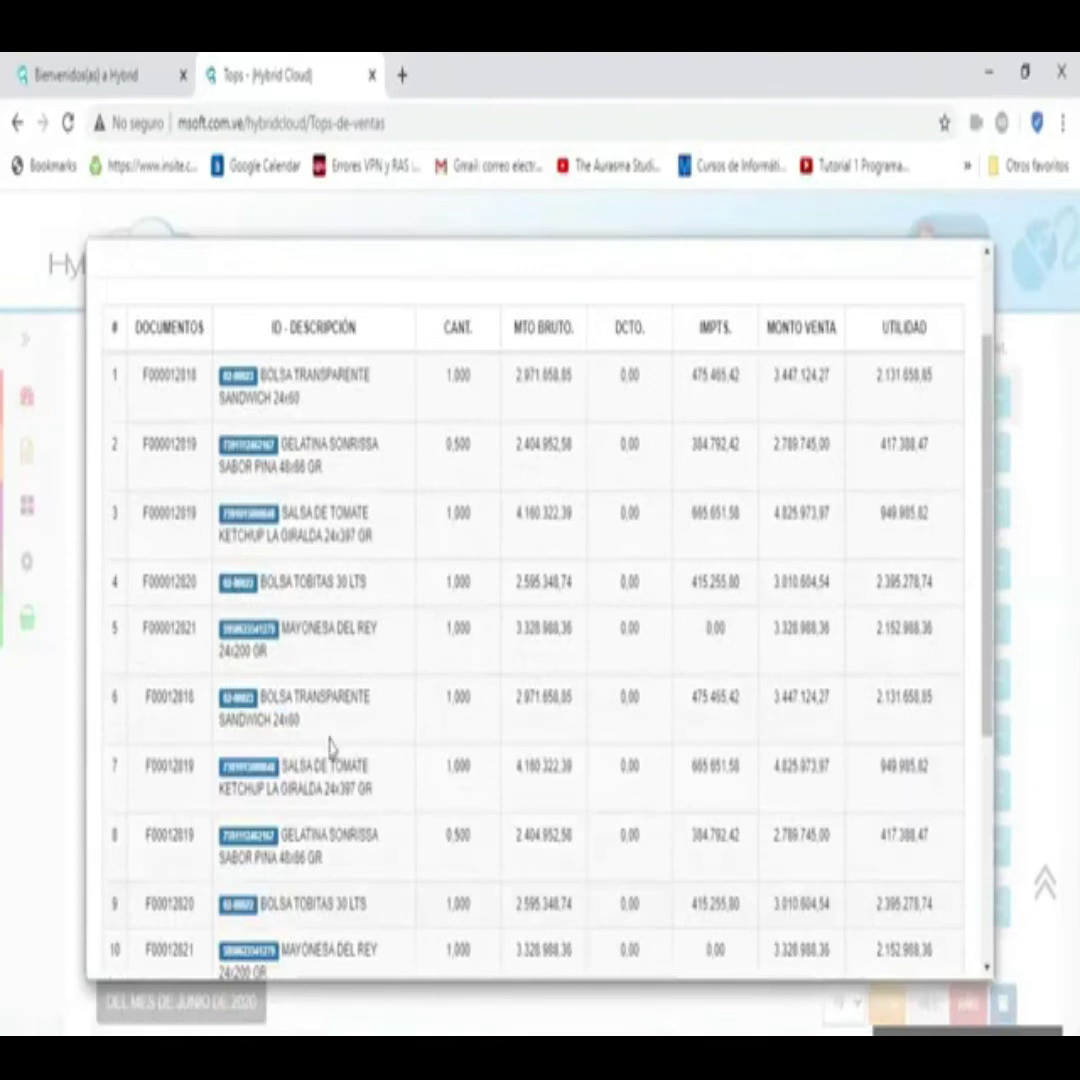
pyautogui.press('Escape')
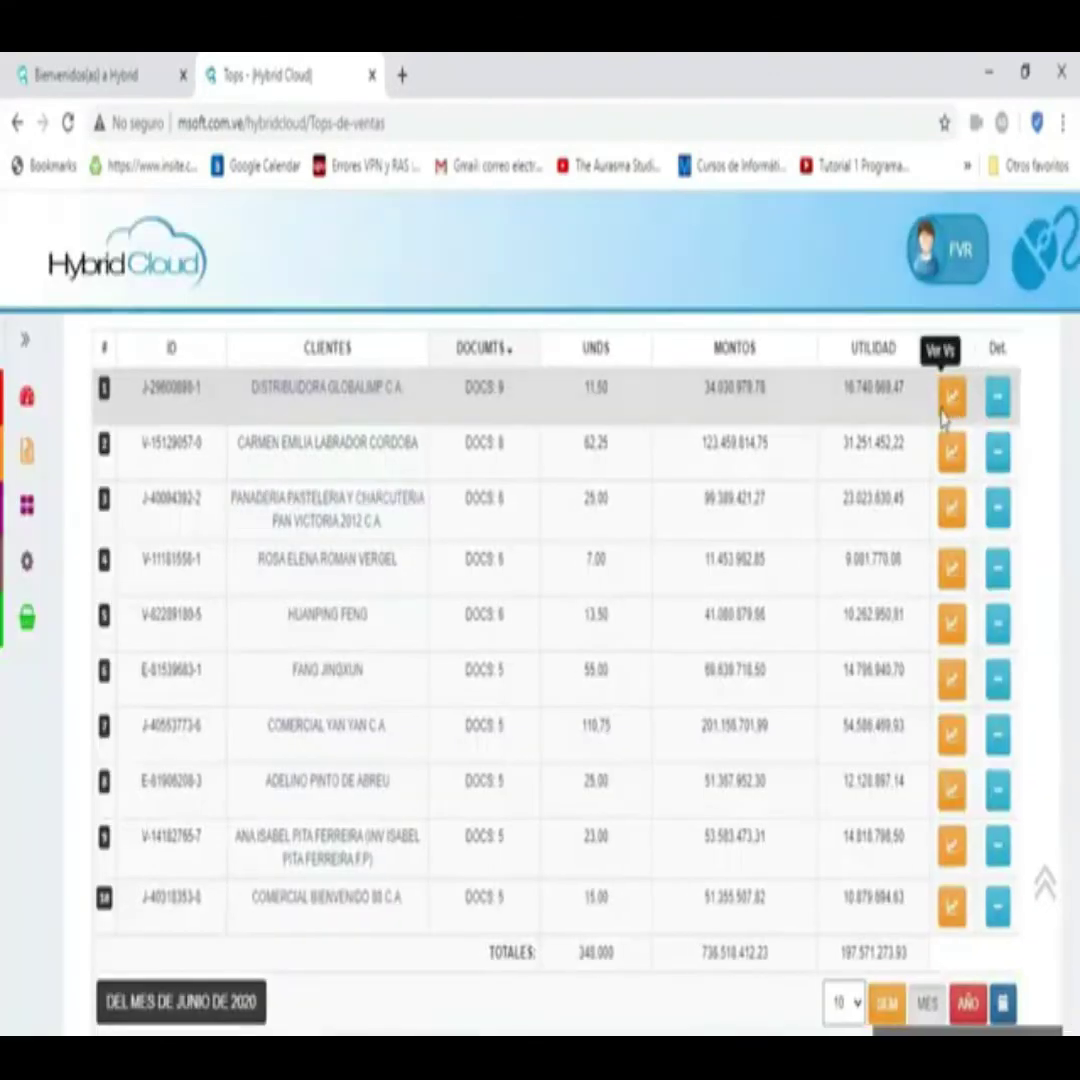
pyautogui.click(940, 398)
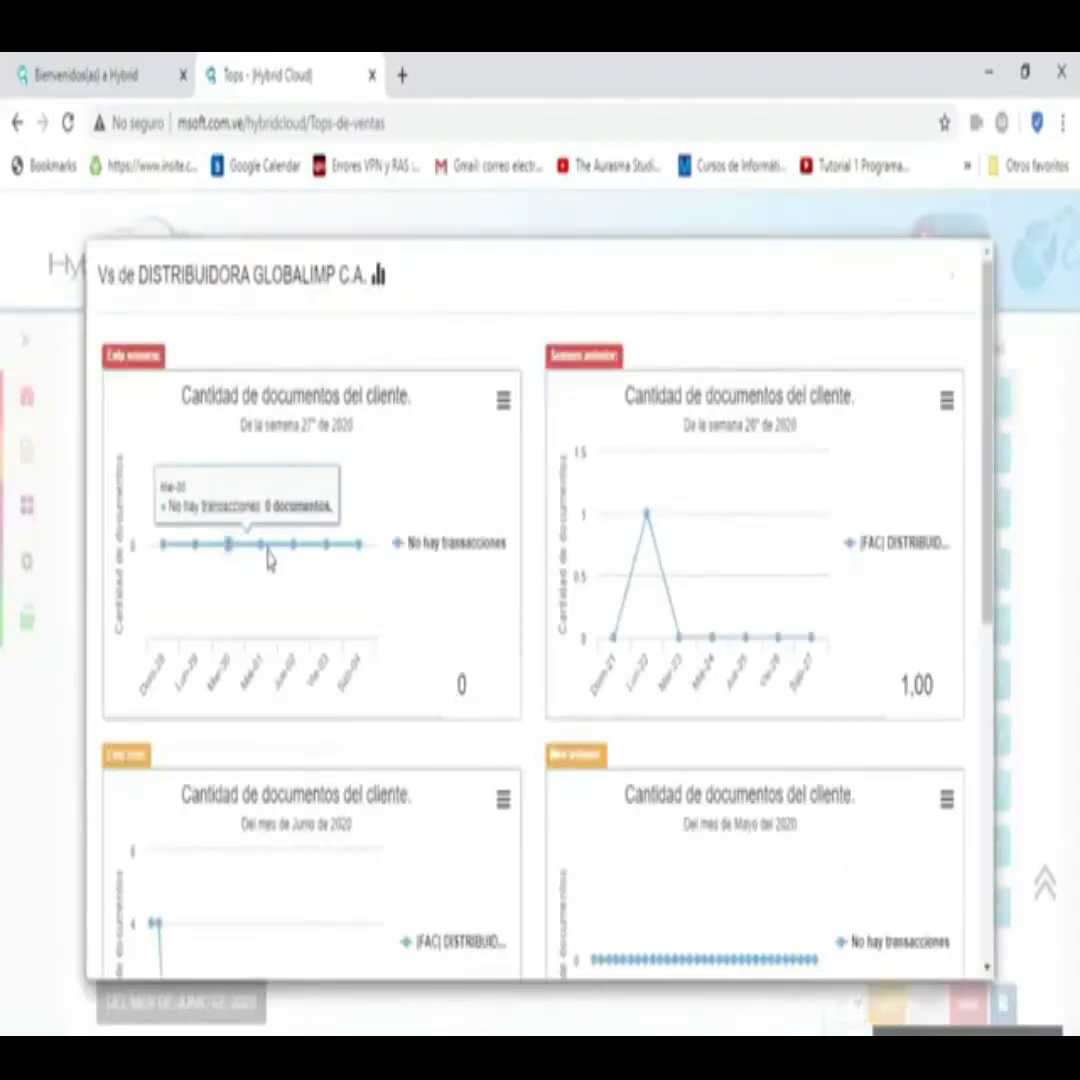
pyautogui.moveTo(648, 530)
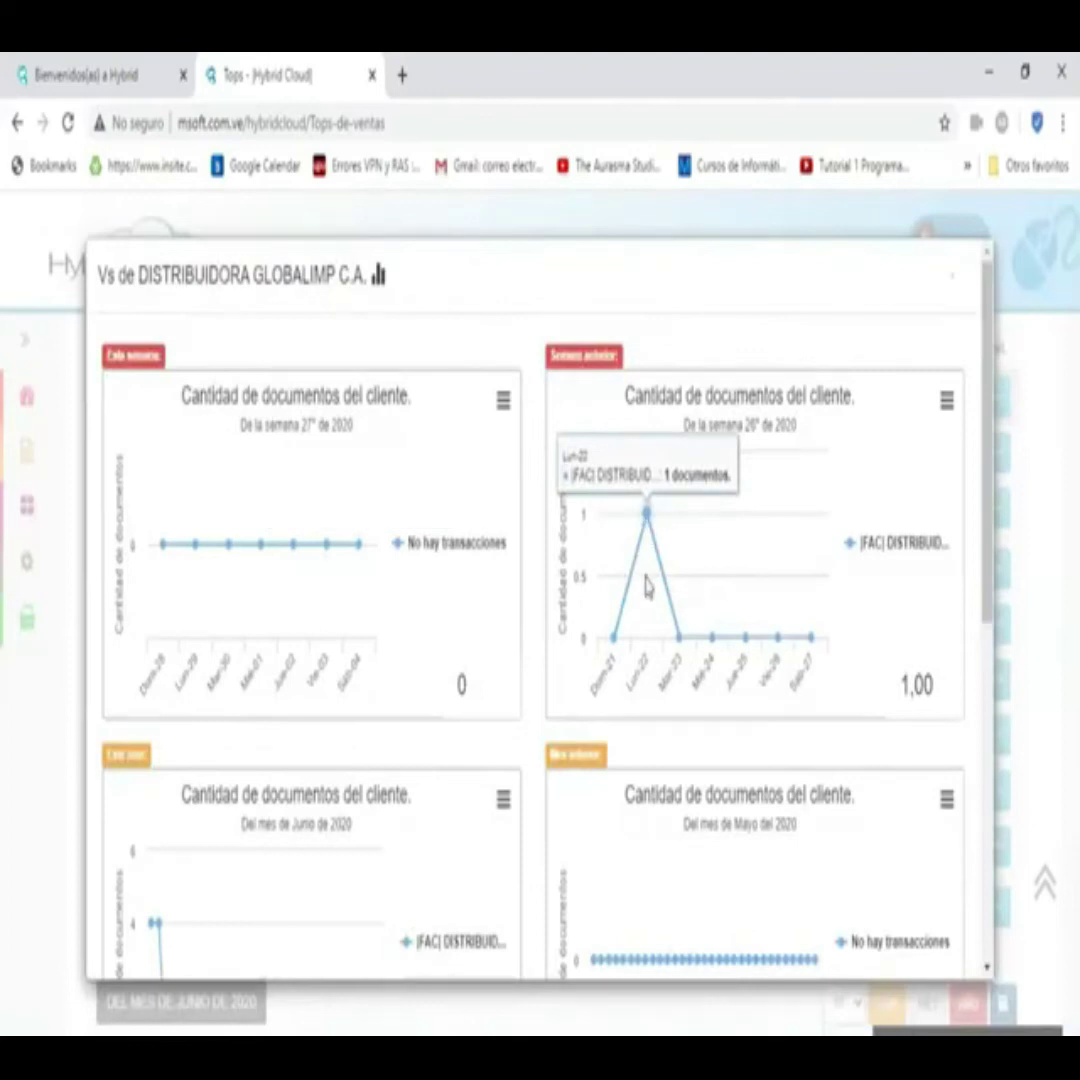
pyautogui.scroll(-4, 646, 583)
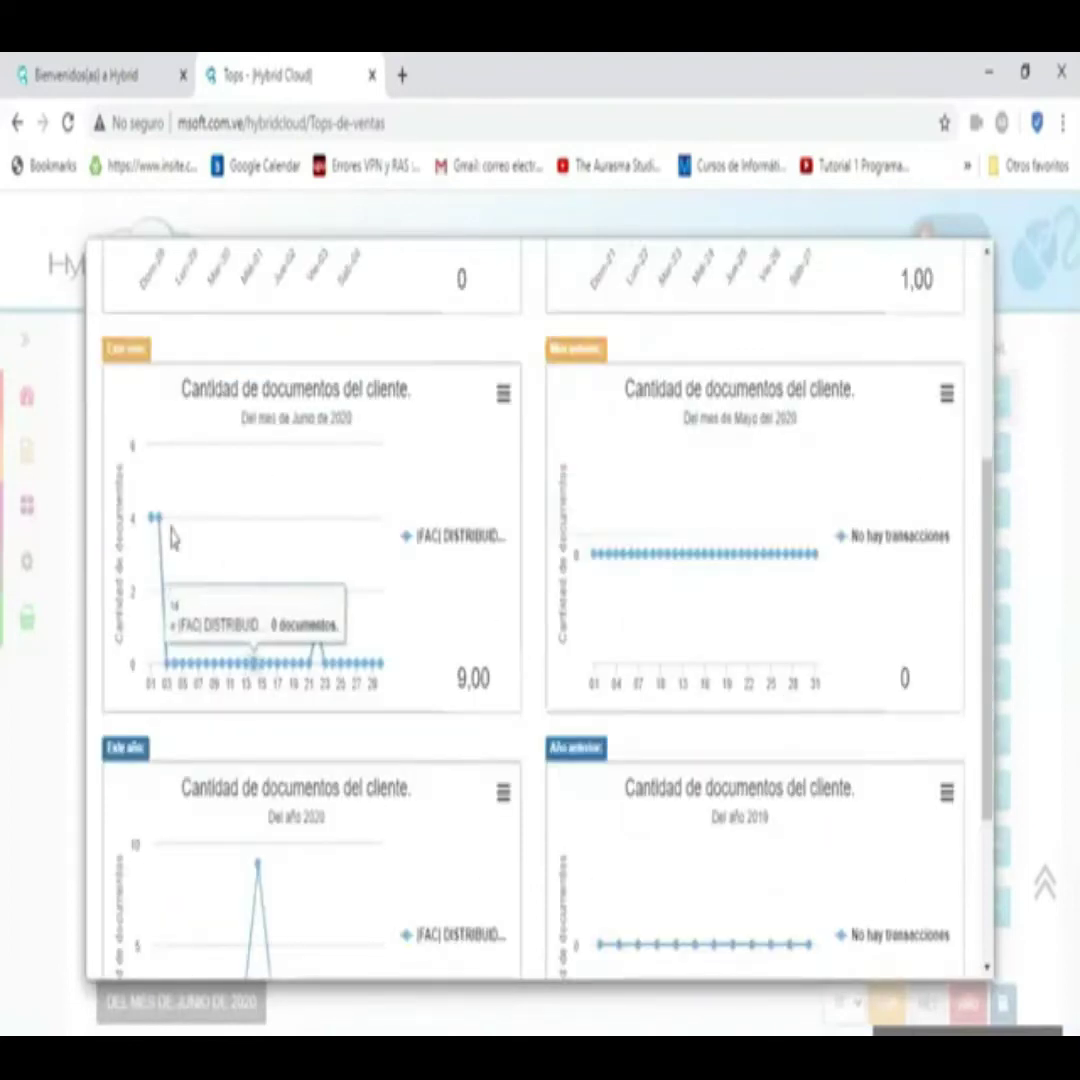
pyautogui.moveTo(155, 525)
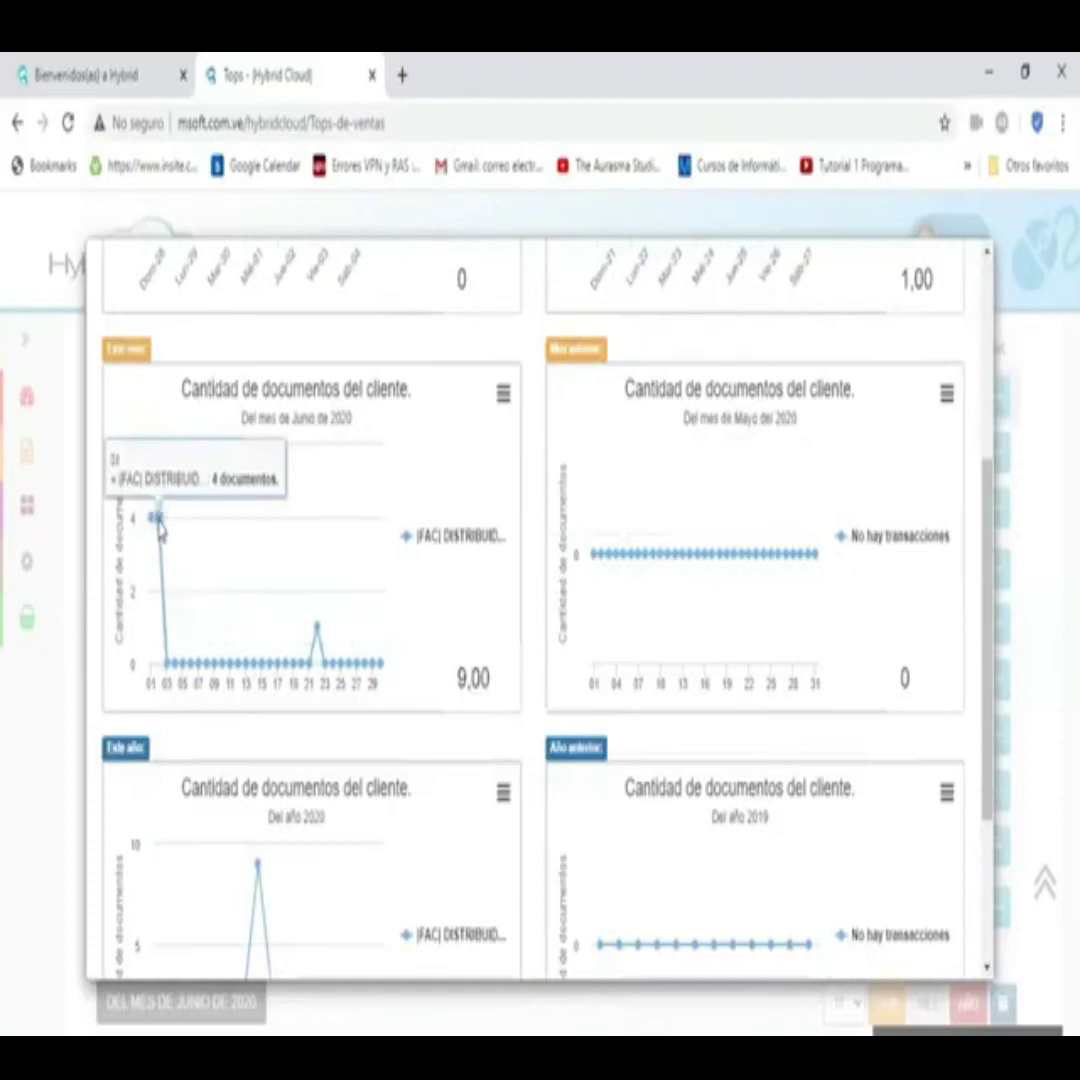
pyautogui.moveTo(316, 640)
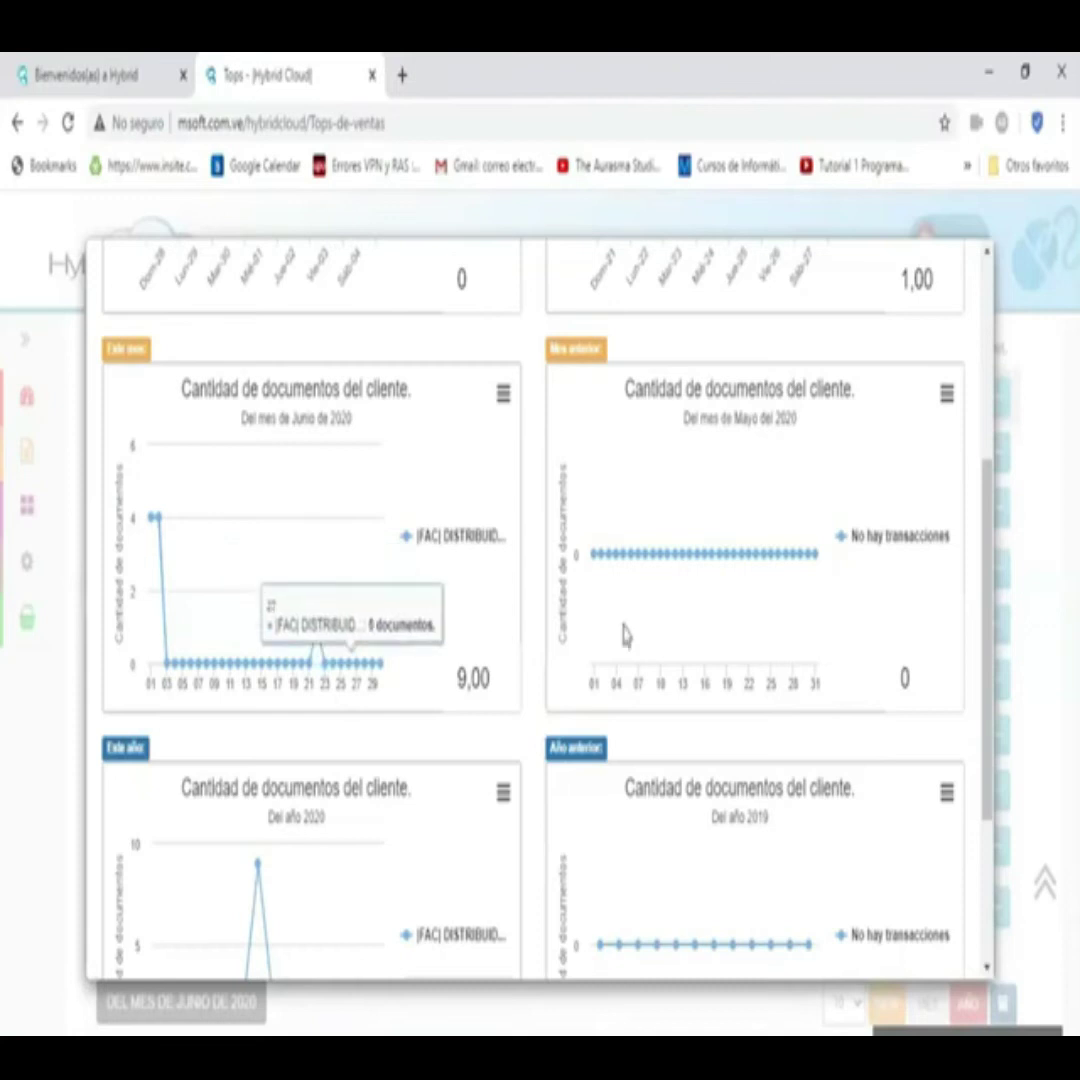
pyautogui.scroll(-3, 702, 528)
pyautogui.moveTo(226, 627)
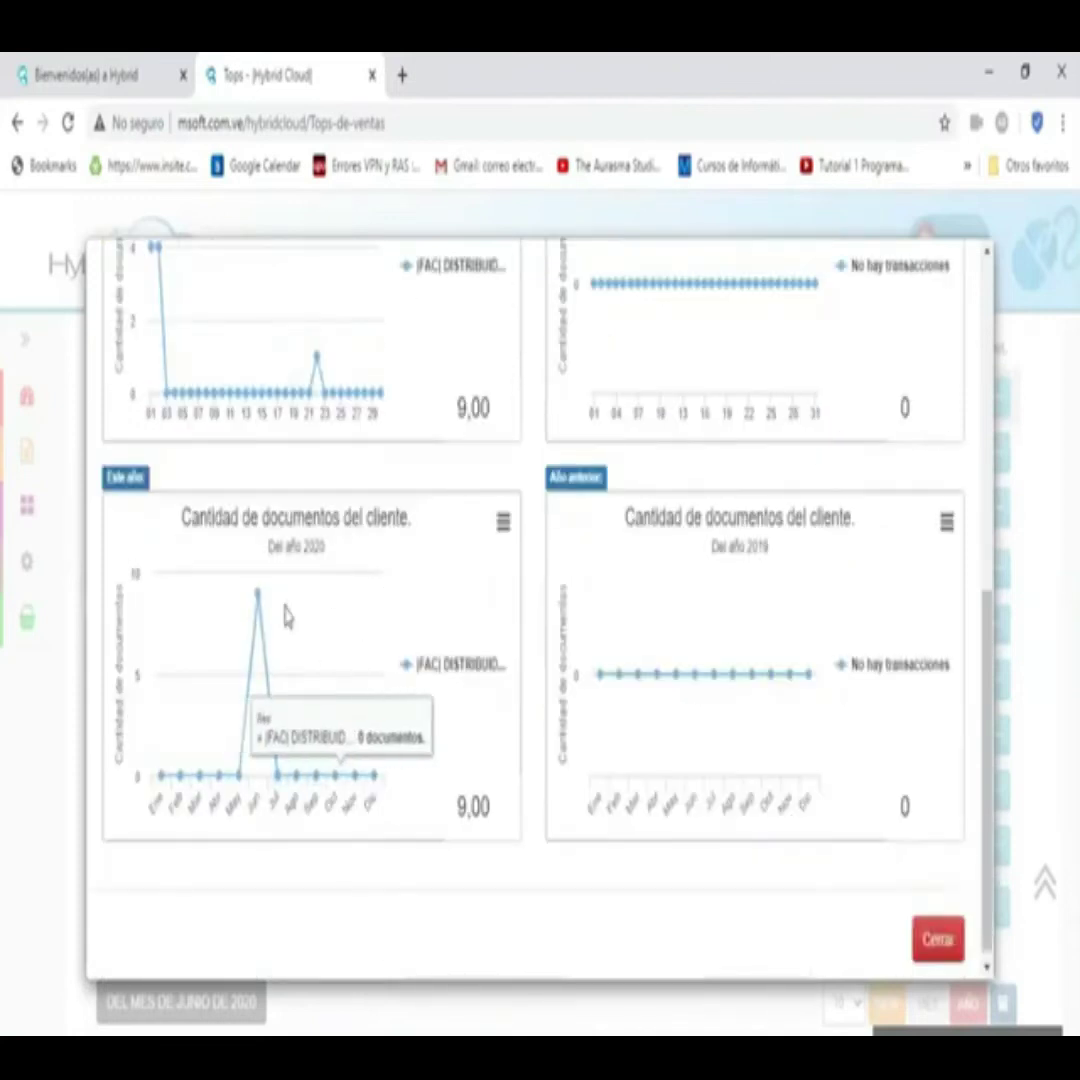
# - Close the comparison charts and show invoices per client as a stacked area chart
pyautogui.press('Escape')
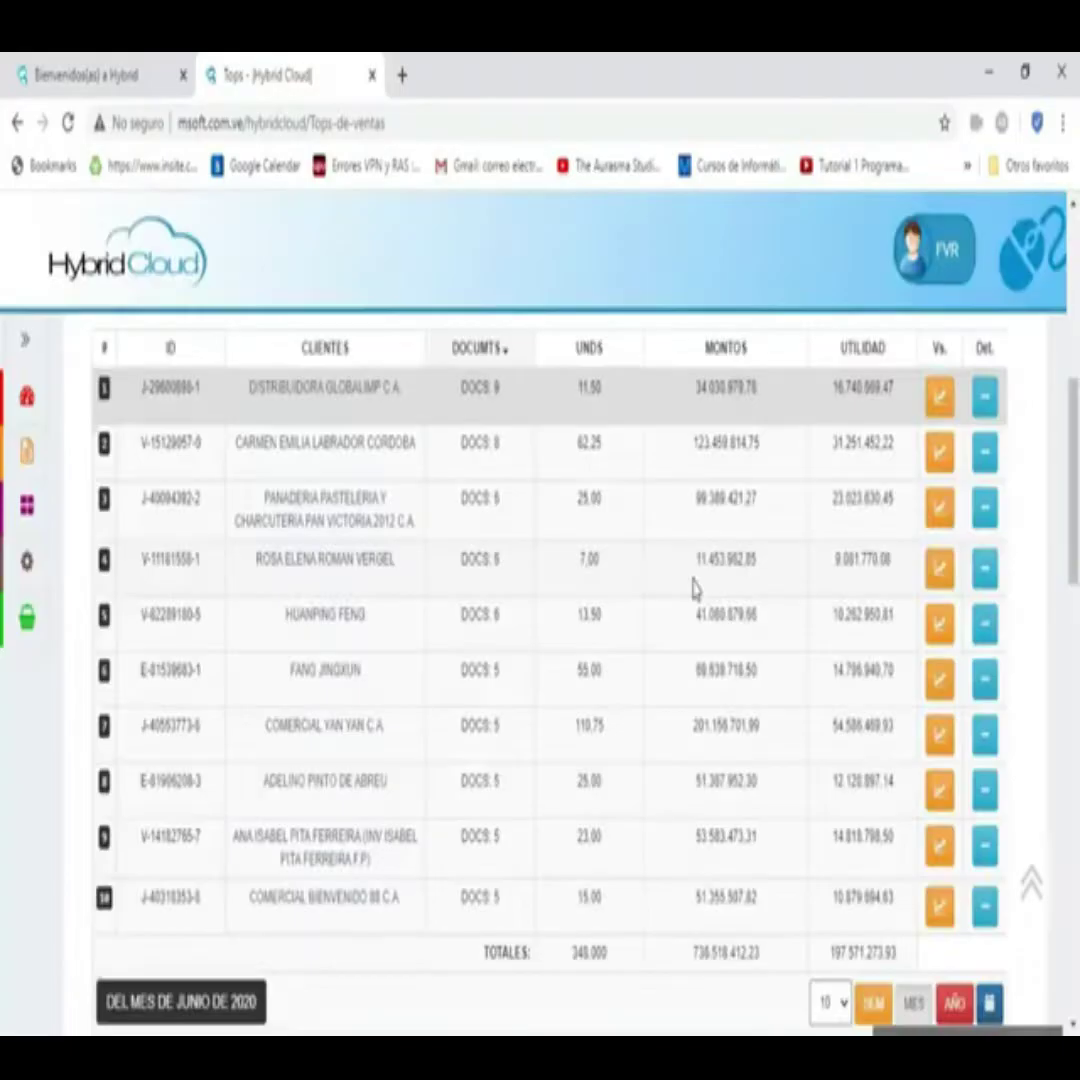
pyautogui.scroll(-6, 354, 603)
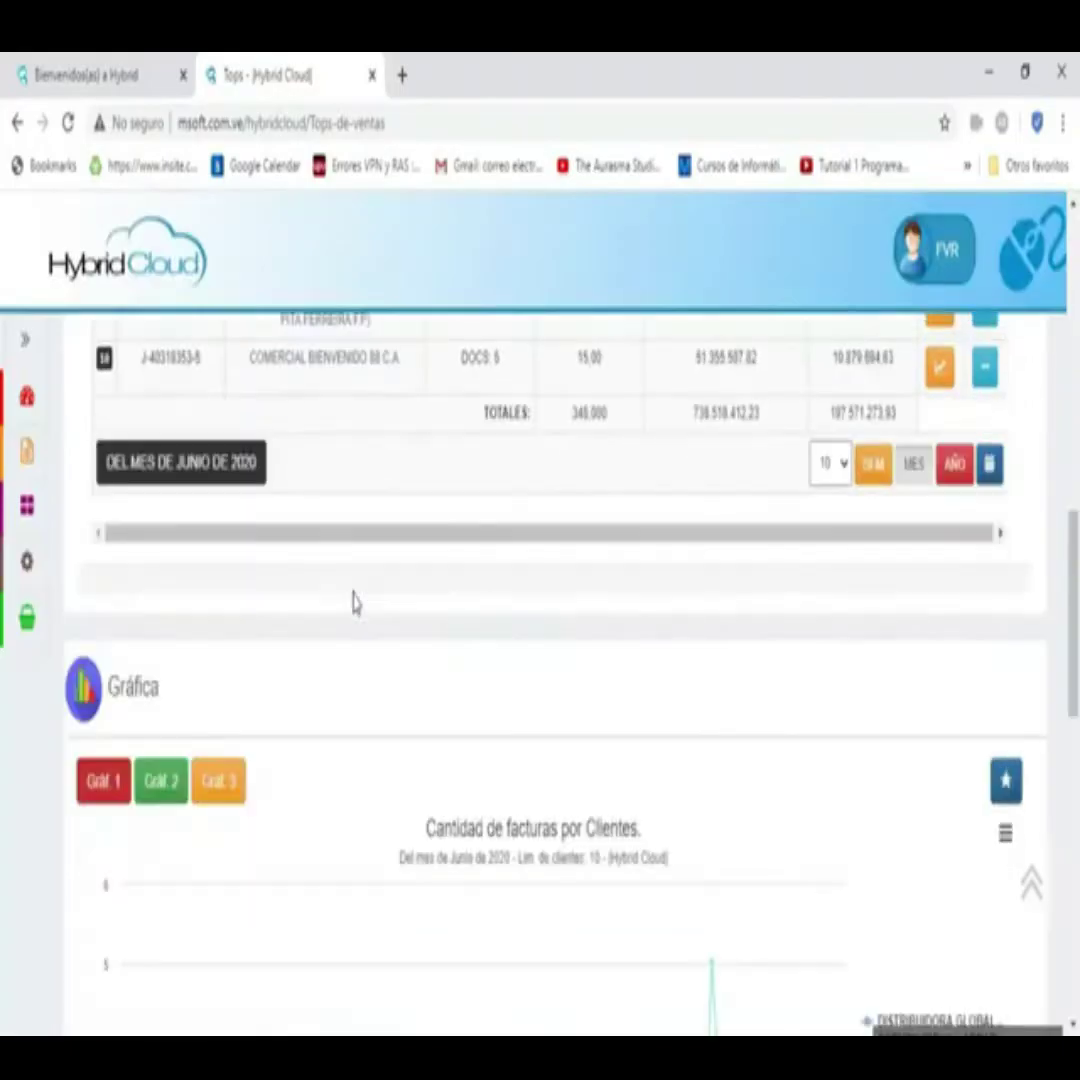
pyautogui.scroll(-1, 350, 583)
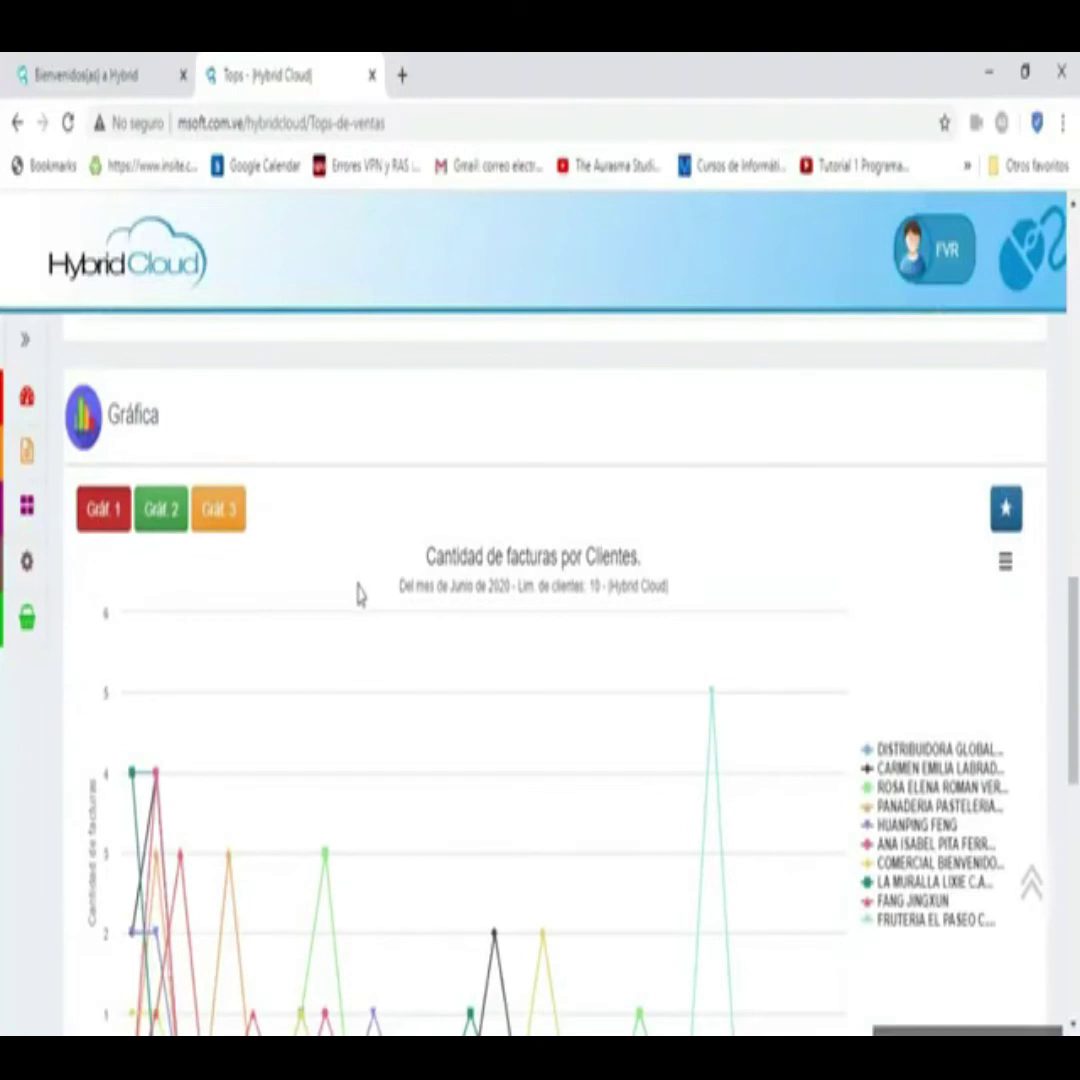
pyautogui.scroll(-1, 357, 588)
pyautogui.click(150, 388)
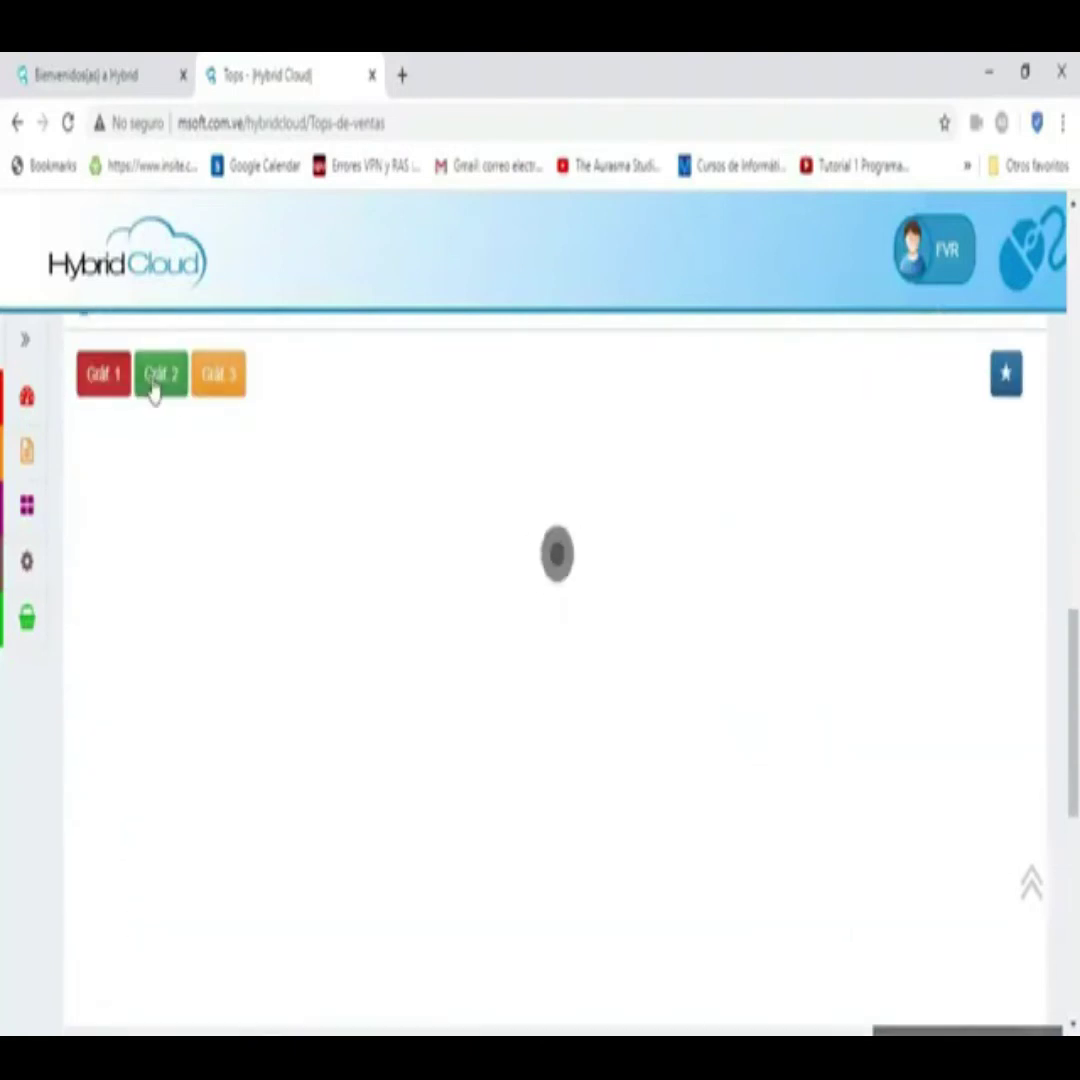
pyautogui.click(238, 385)
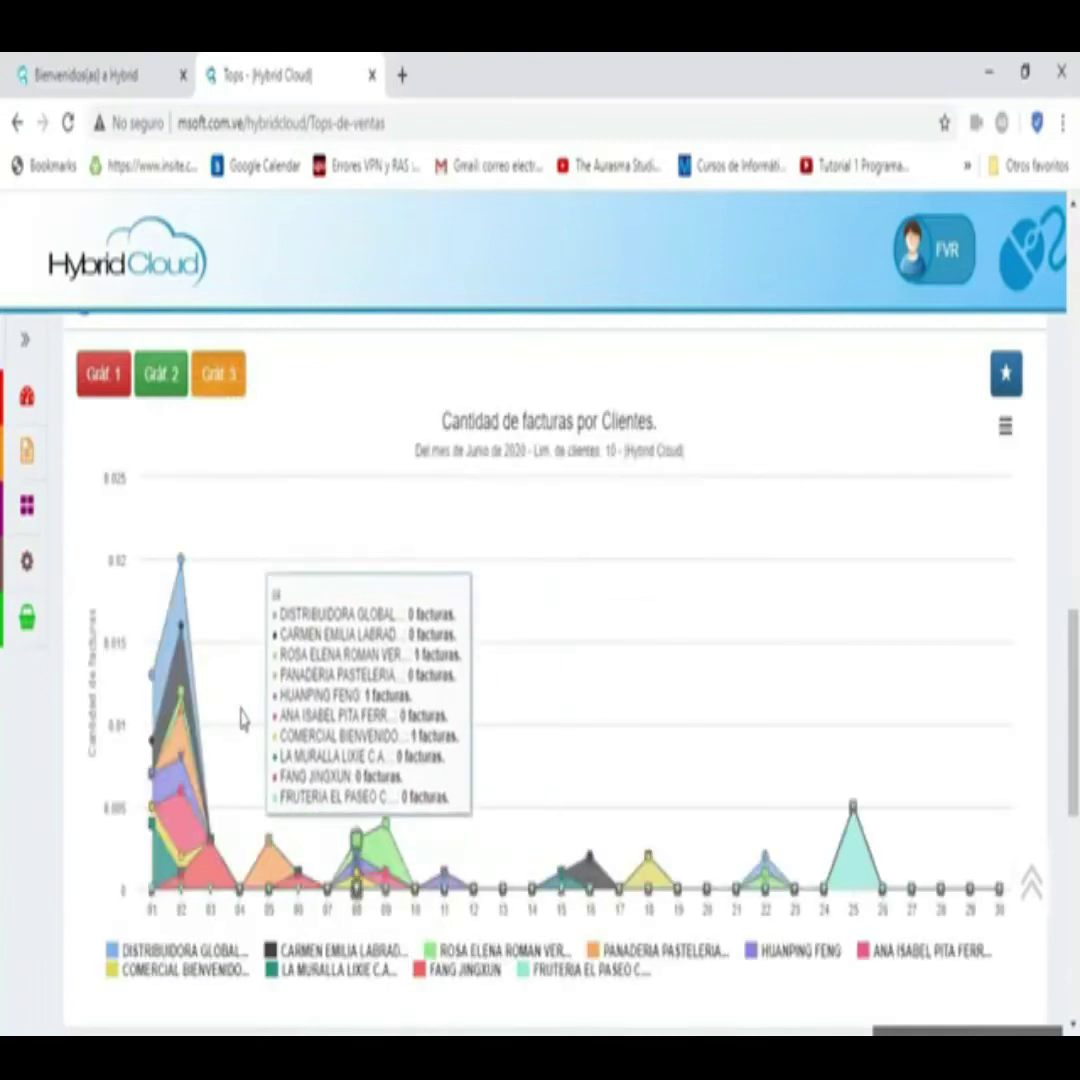
# - Rank the sales tops by department for this month, with SALSAS first
pyautogui.scroll(5, 600, 640)
pyautogui.scroll(5, 558, 645)
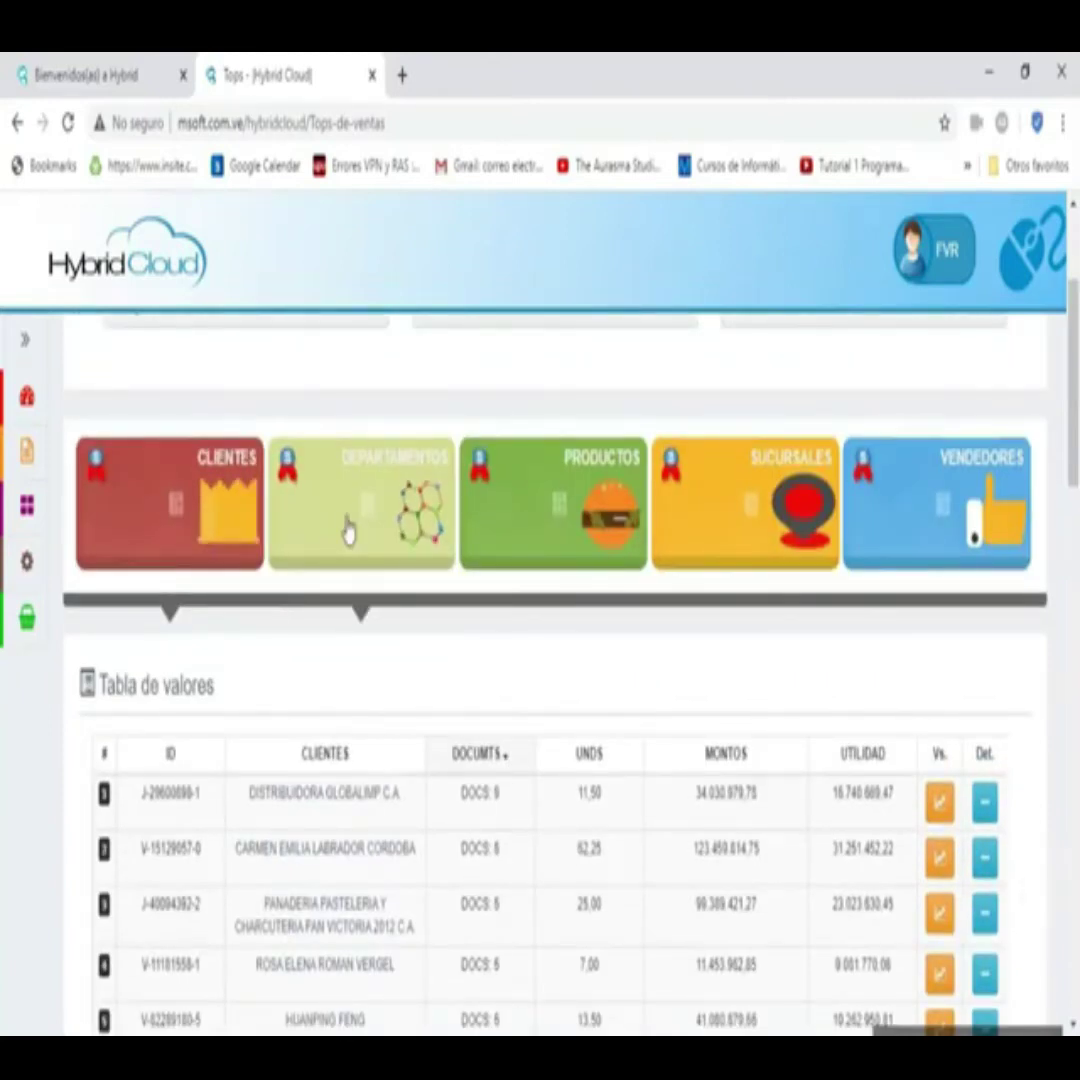
pyautogui.click(348, 530)
pyautogui.scroll(-3, 349, 527)
pyautogui.click(913, 612)
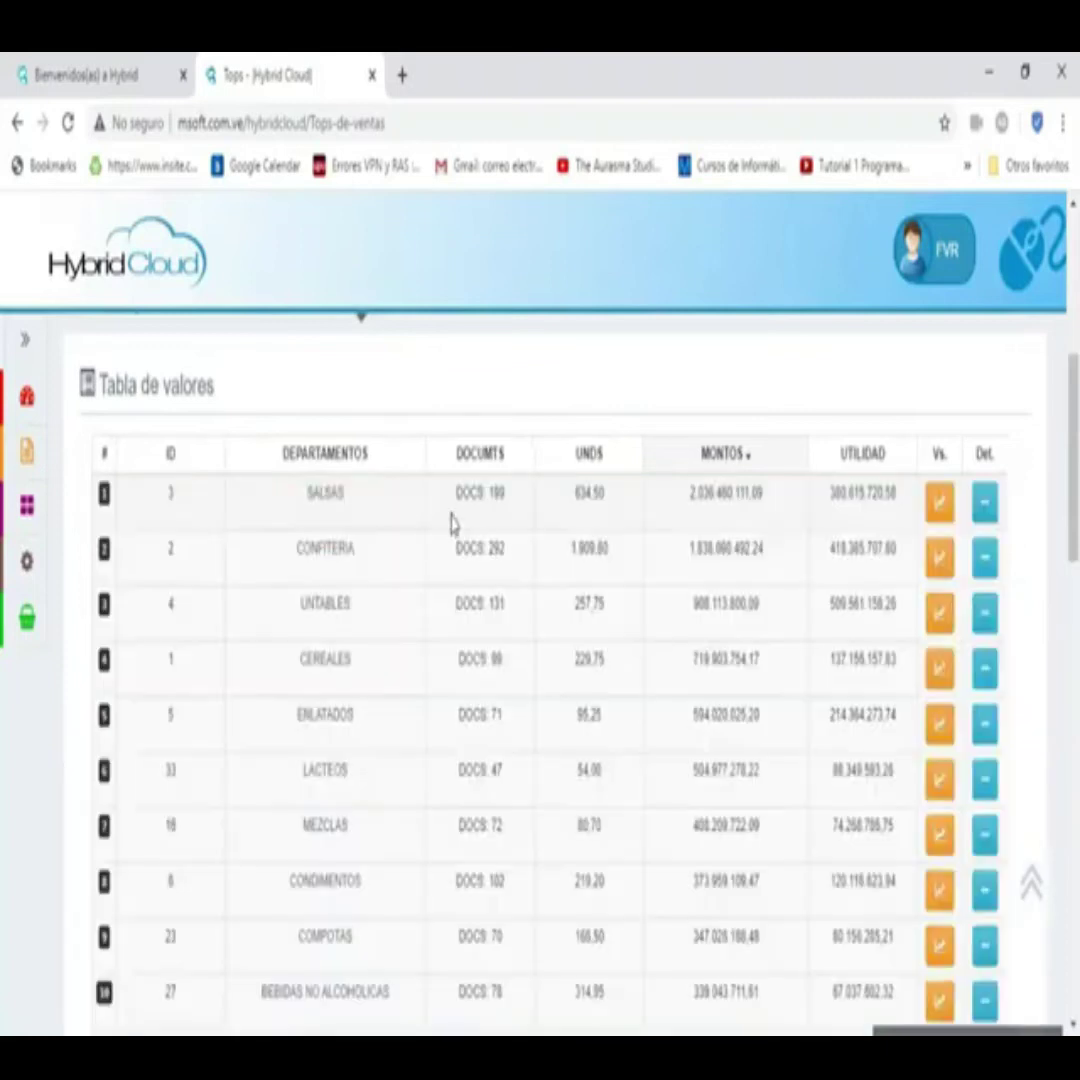
pyautogui.scroll(5, 588, 640)
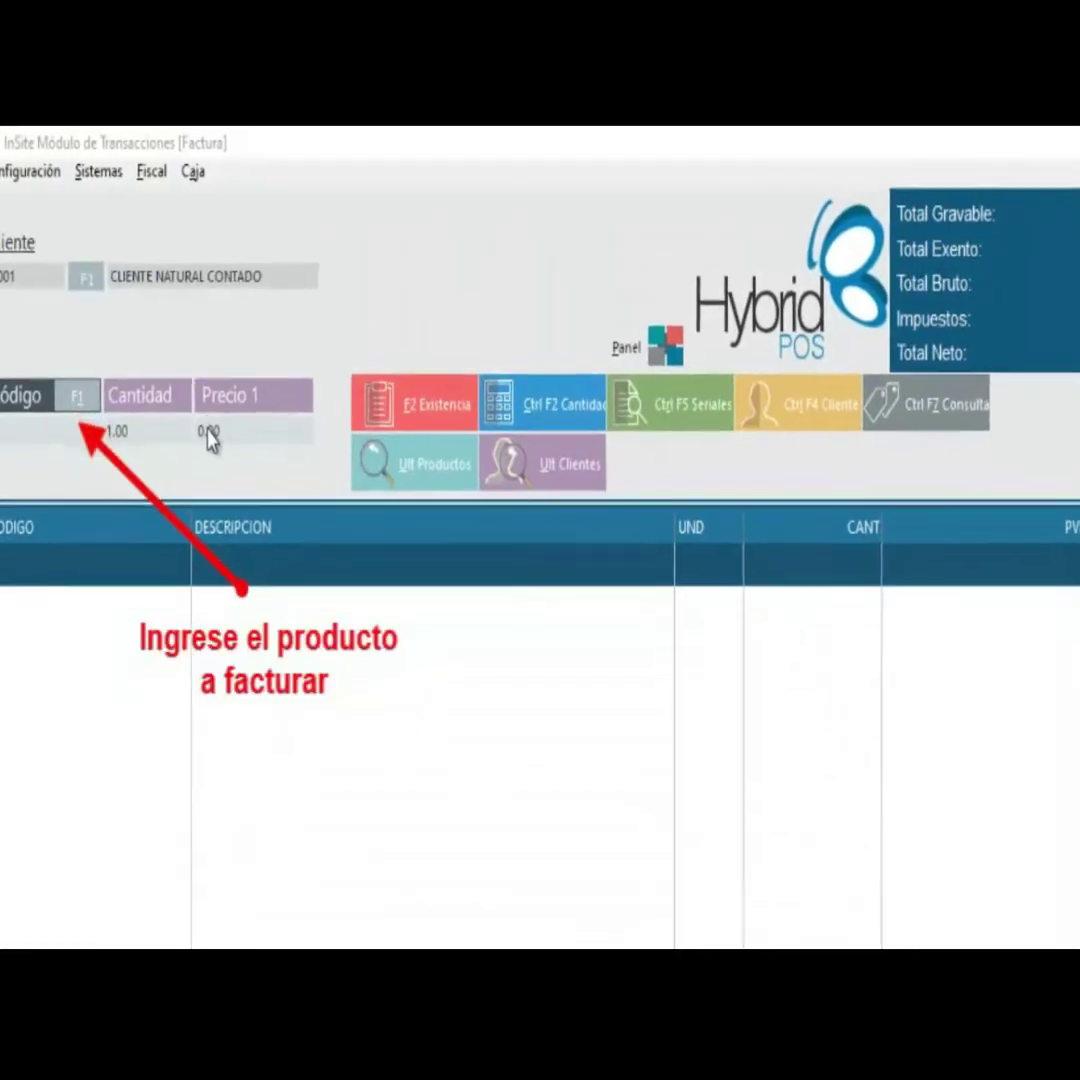
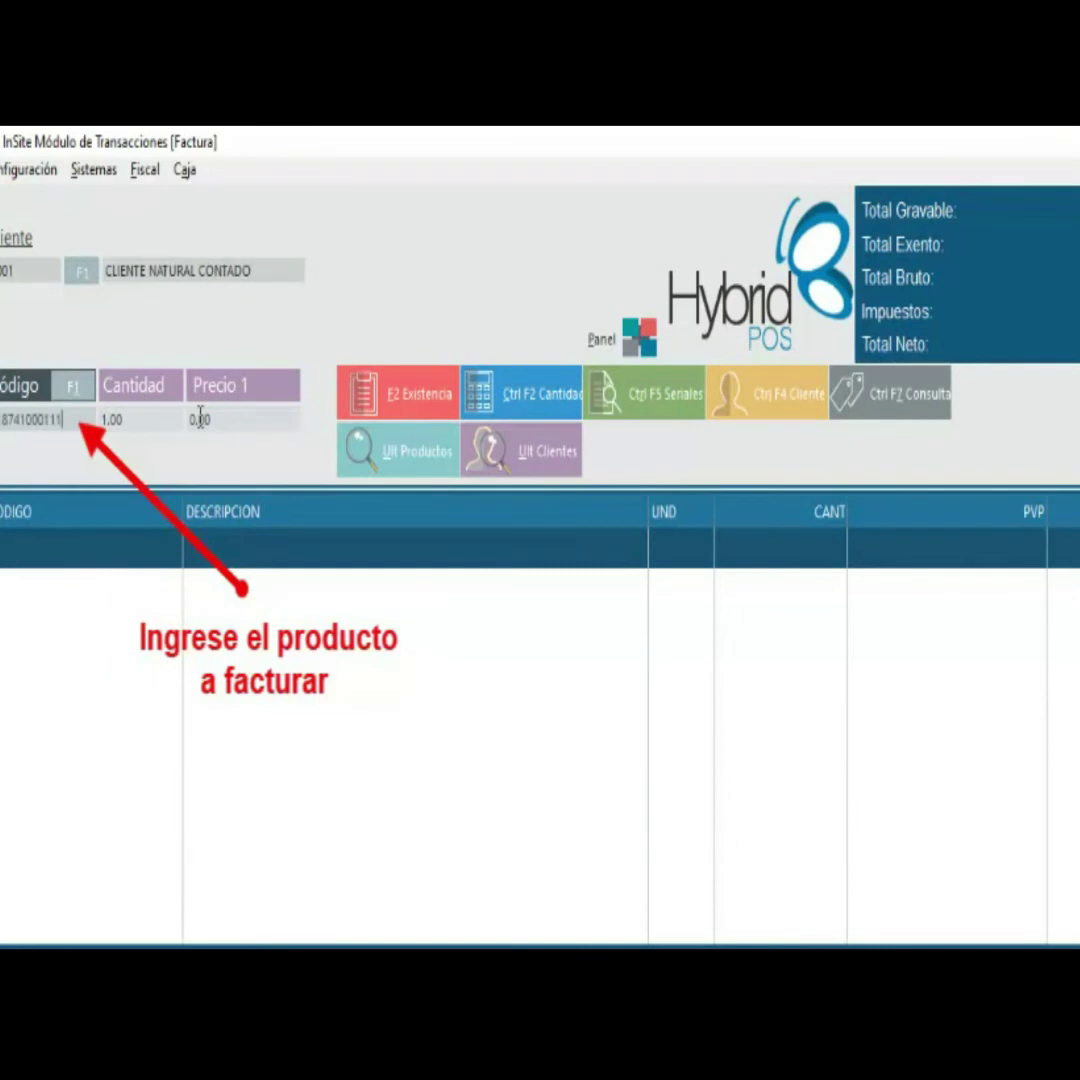
pyautogui.press('Return')
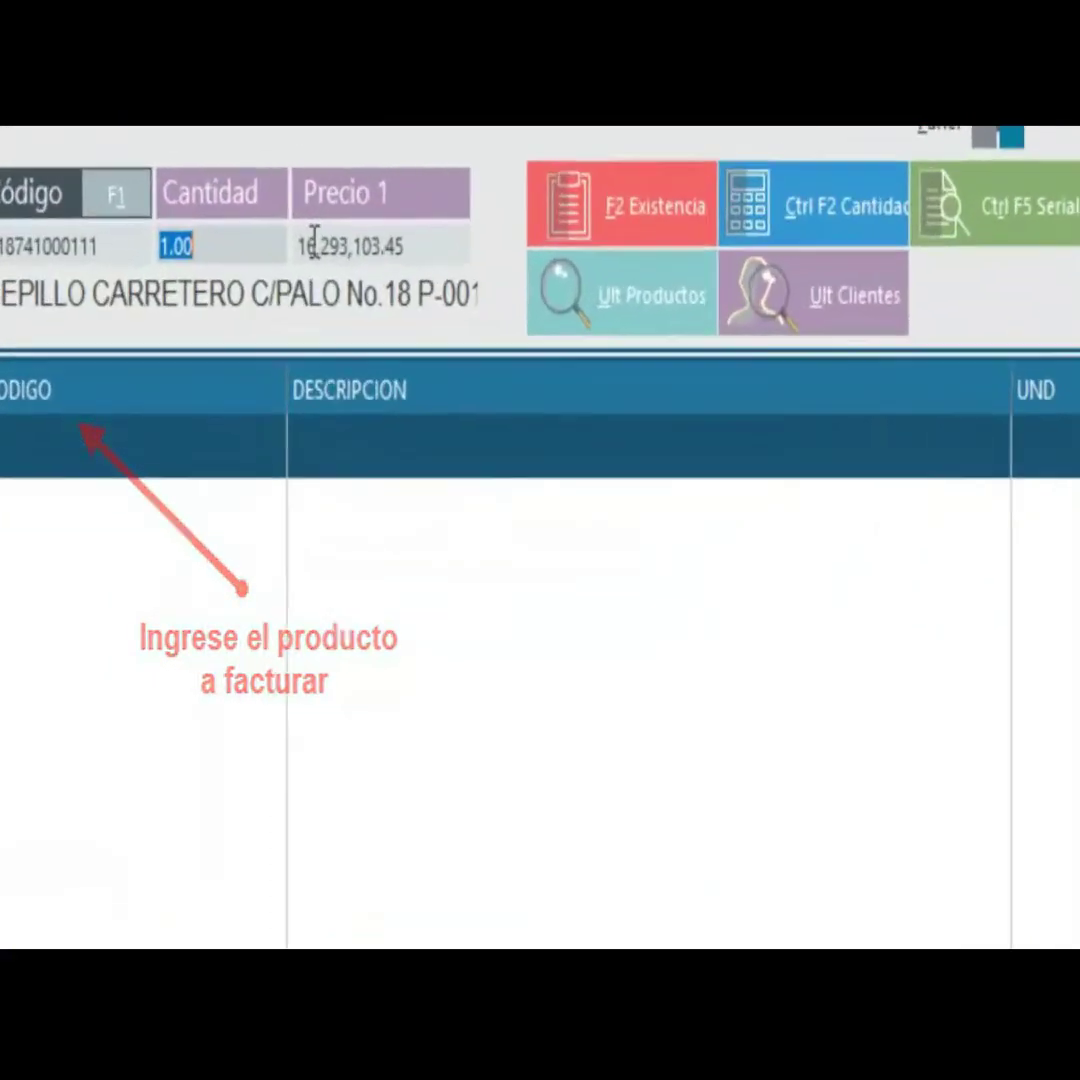
pyautogui.press('Return')
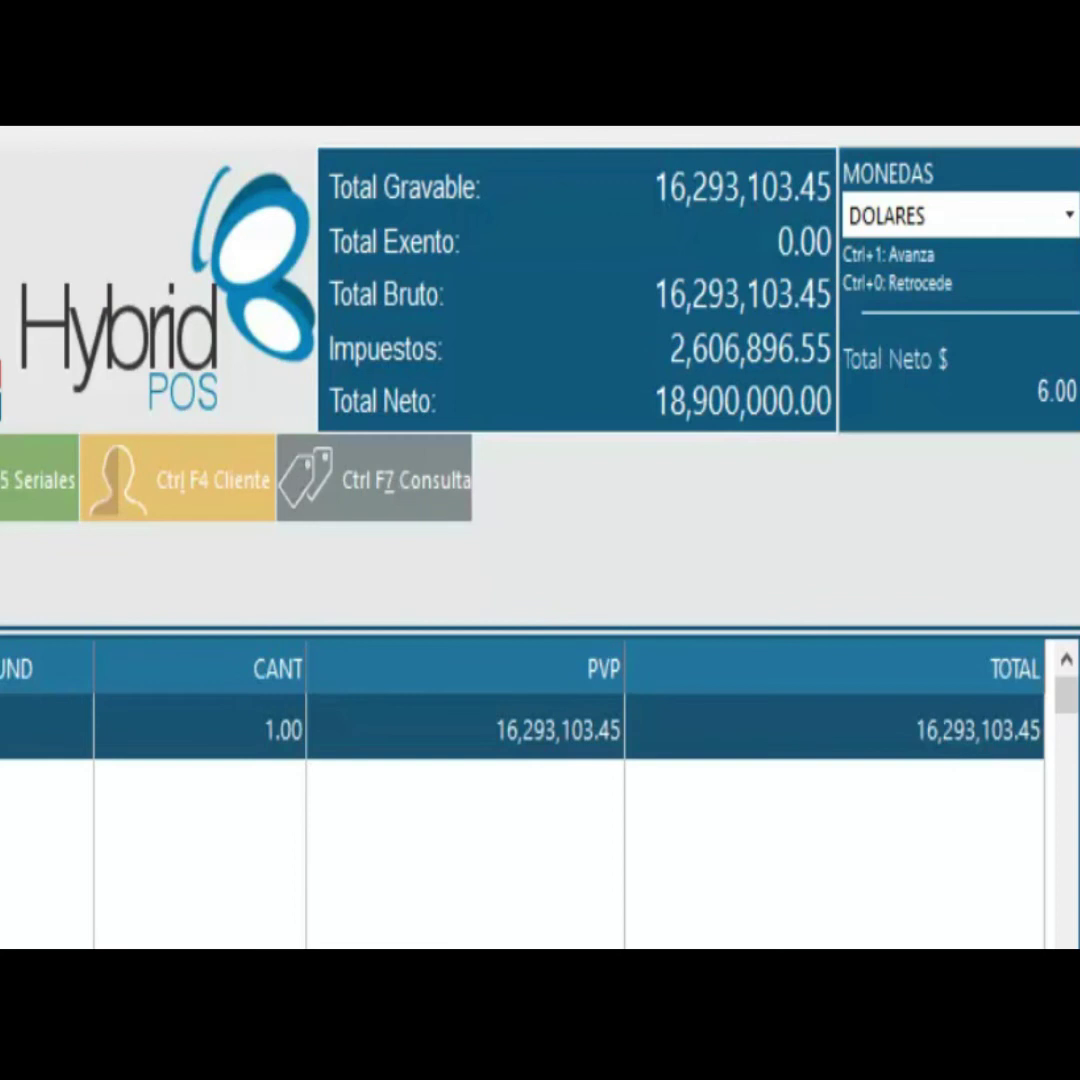
# - Show the 18,900,000.00 net total in Colombian pesos, then in euros
pyautogui.hotkey('alt', 'Down')
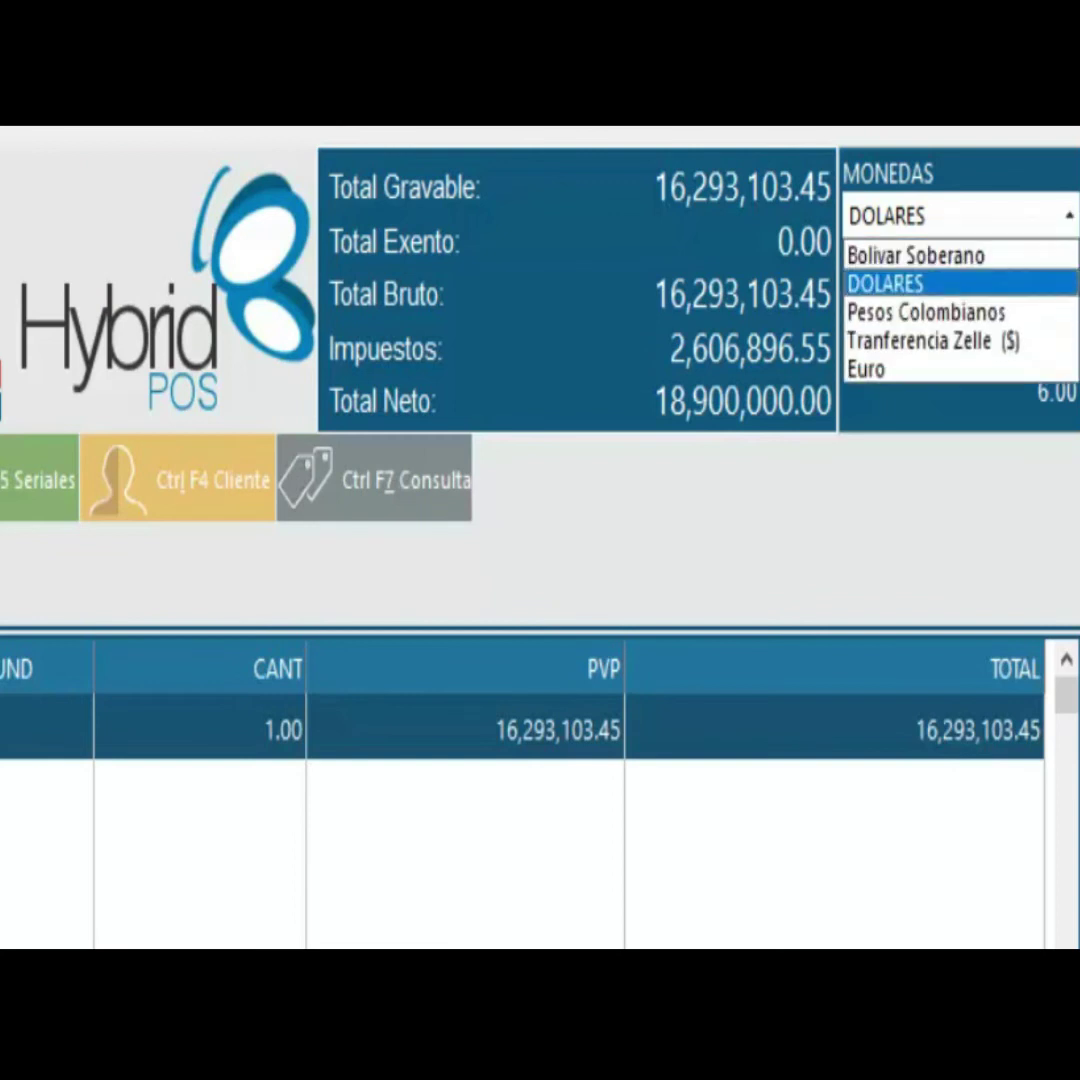
pyautogui.press('Down')
pyautogui.press('Return')
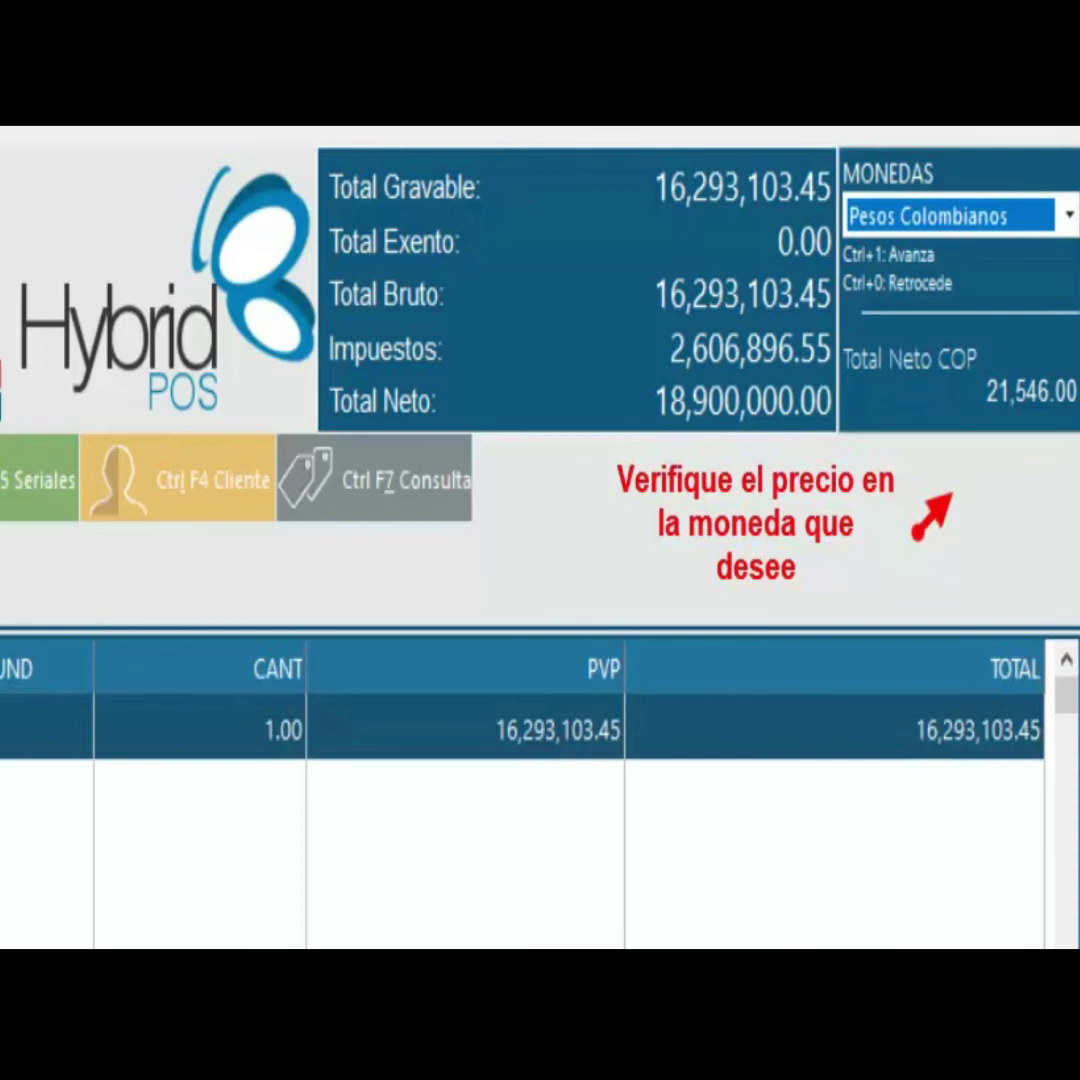
pyautogui.hotkey('alt', 'Down')
pyautogui.press('Up')
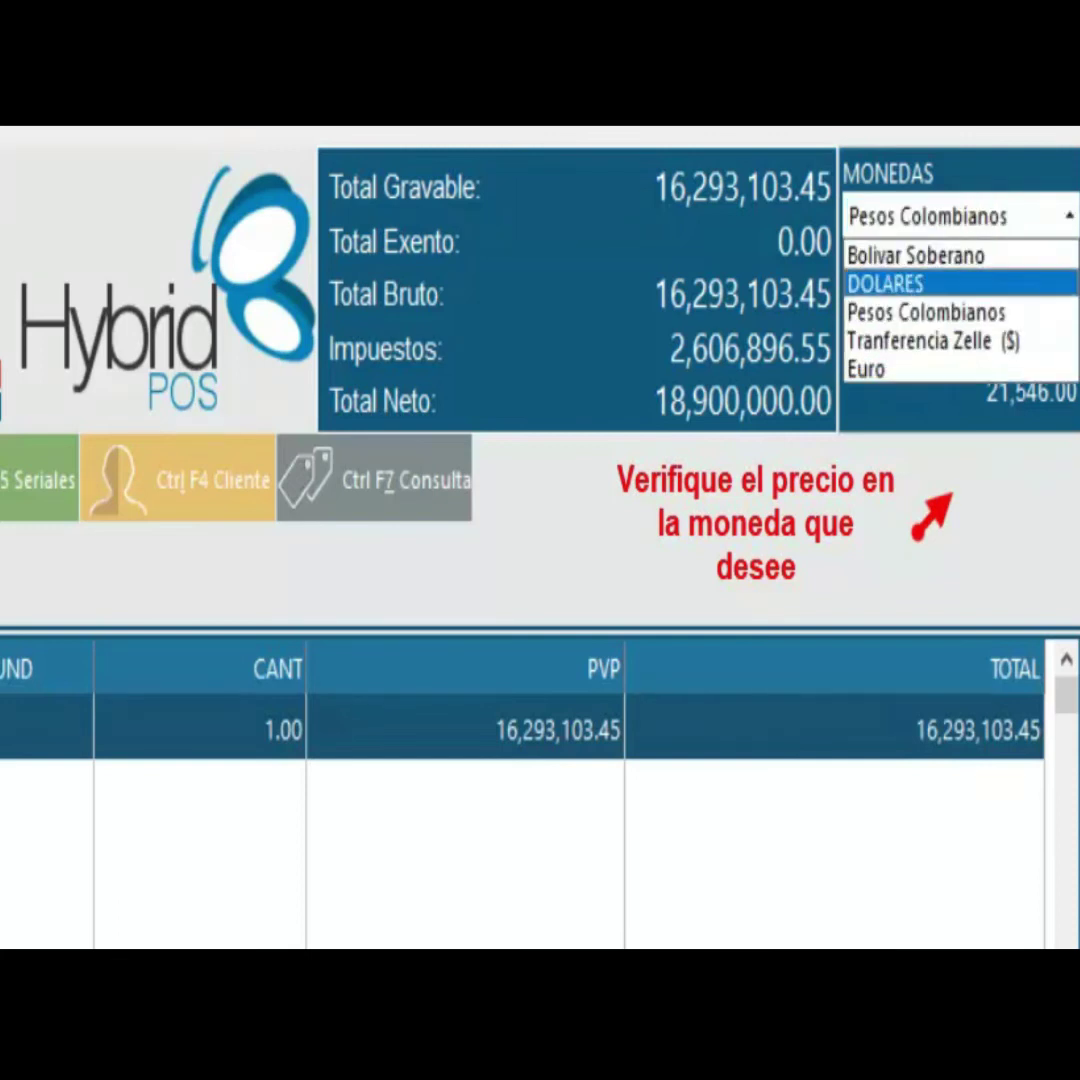
pyautogui.press('Down')
pyautogui.press('Down')
pyautogui.press('Down')
pyautogui.press('Return')
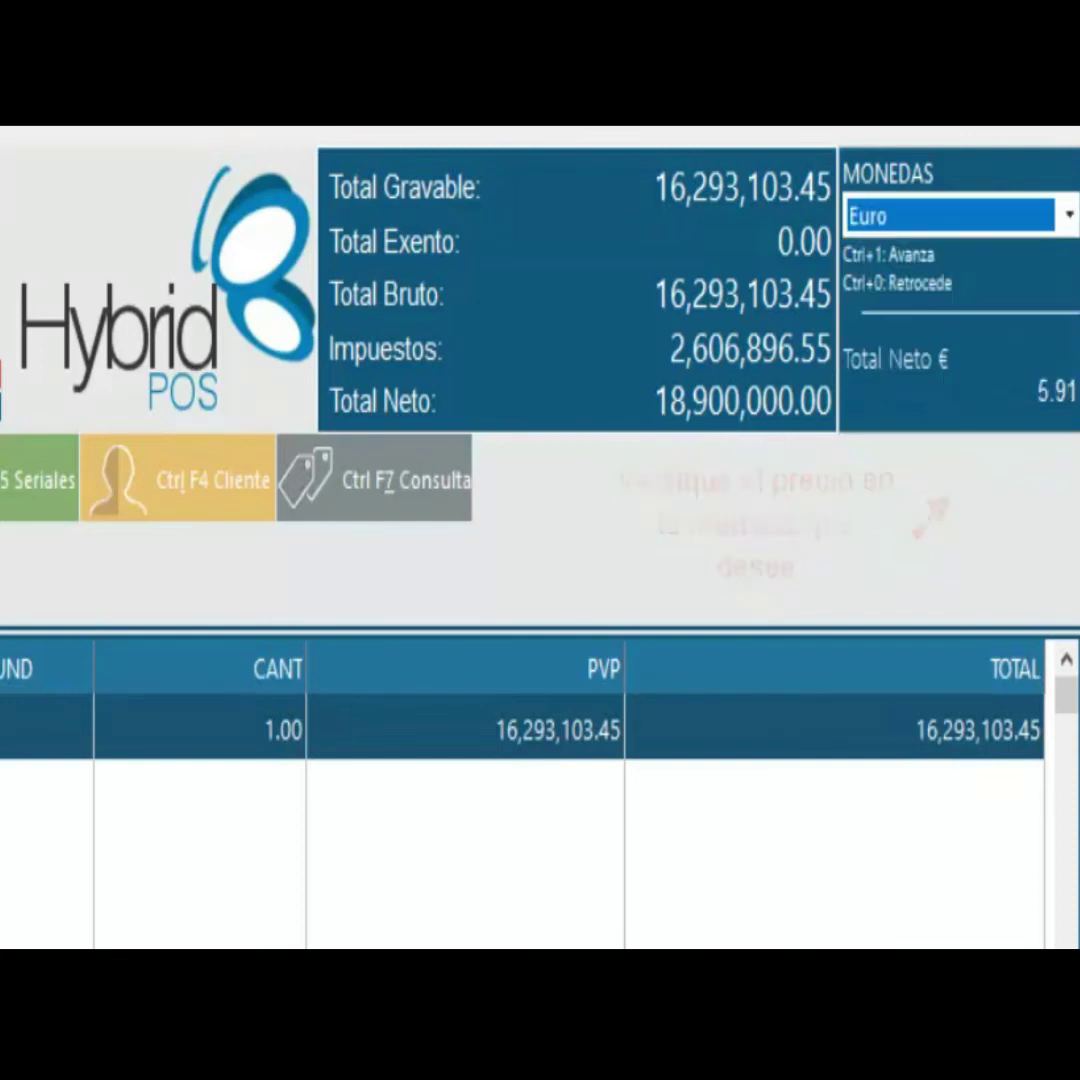
# - Return the total's currency to DOLARES and bring up the walk-in client form
pyautogui.hotkey('alt', 'Down')
pyautogui.press('Up')
pyautogui.press('Up')
pyautogui.press('Up')
pyautogui.press('Up')
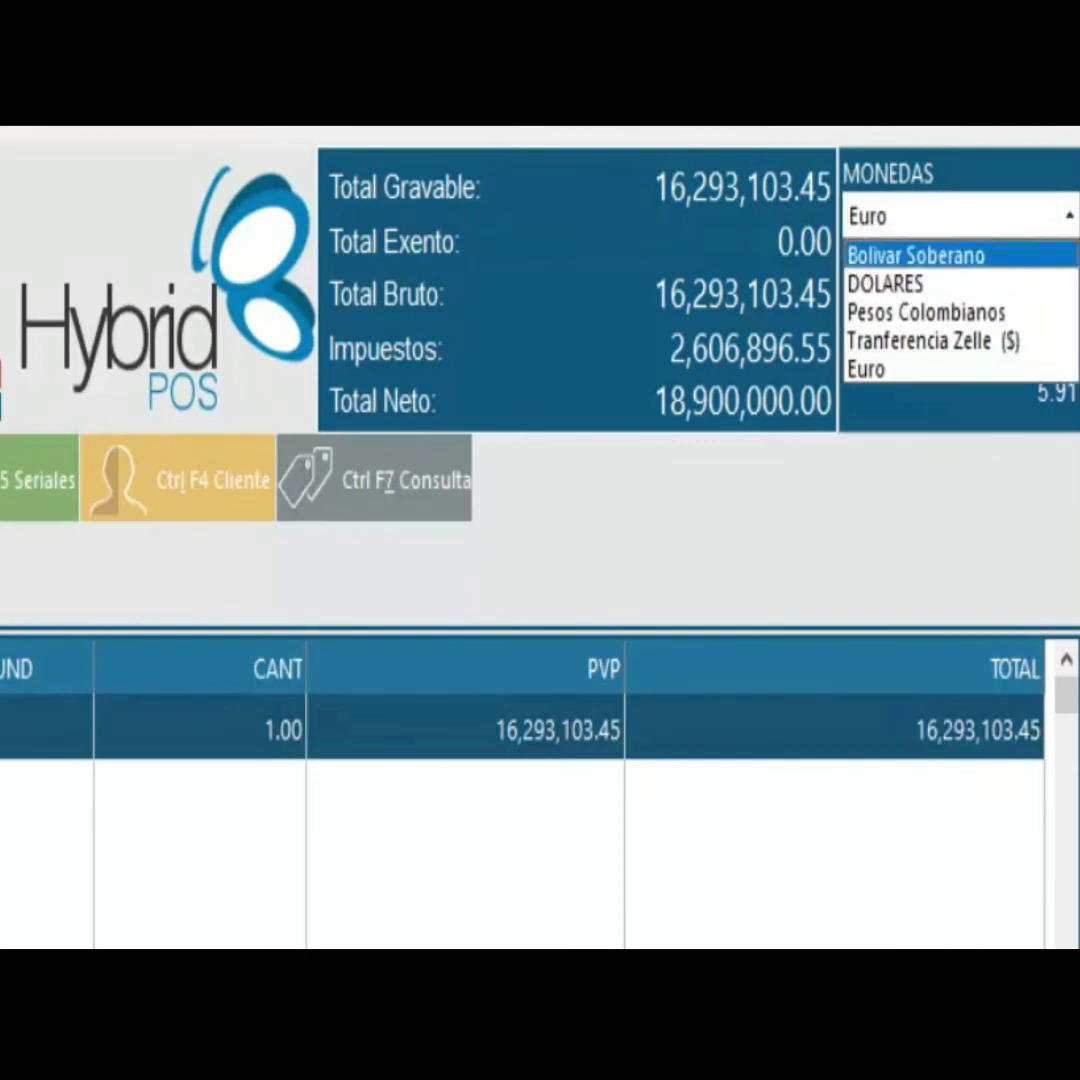
pyautogui.press('Down')
pyautogui.press('Return')
pyautogui.hotkey('ctrl', 'F4')
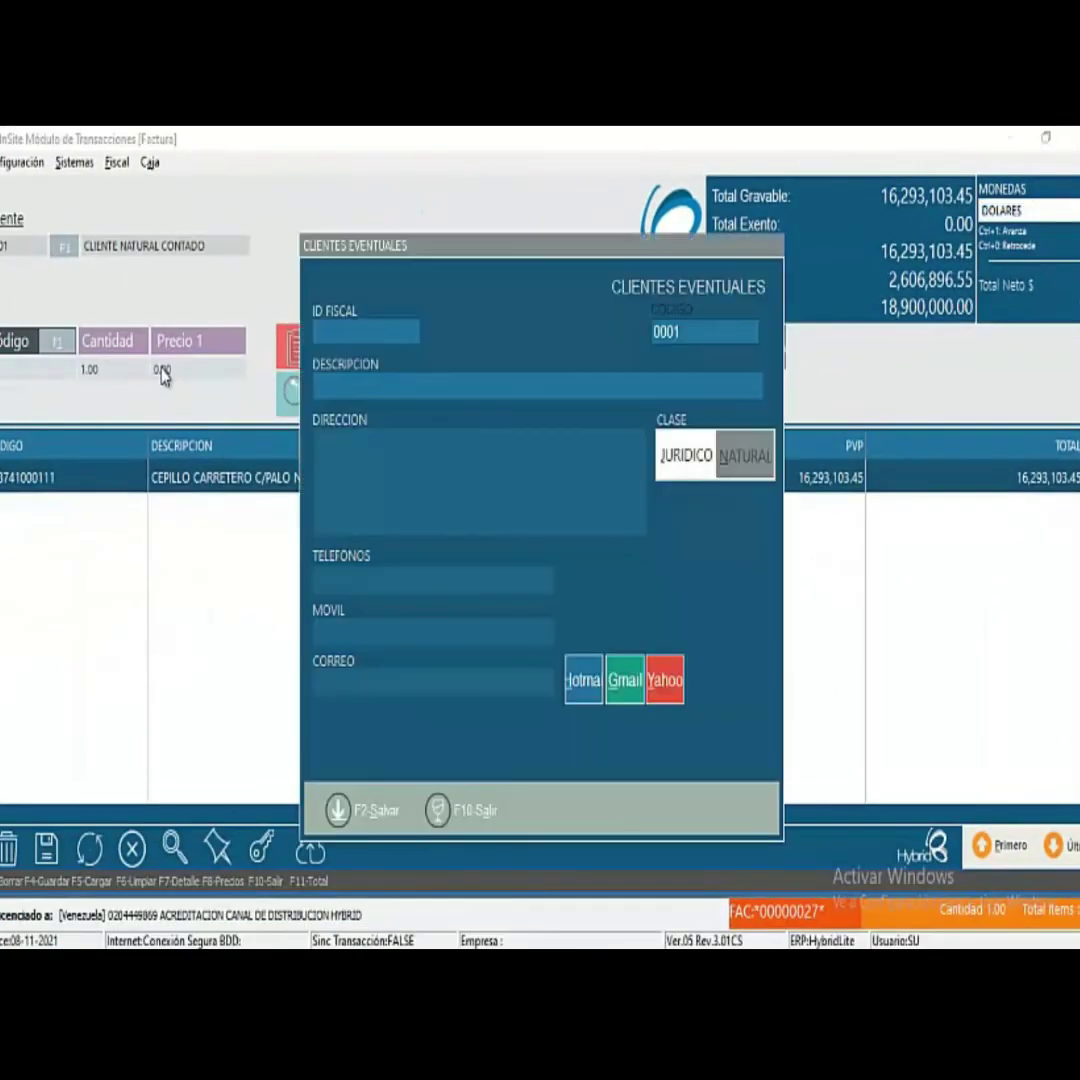
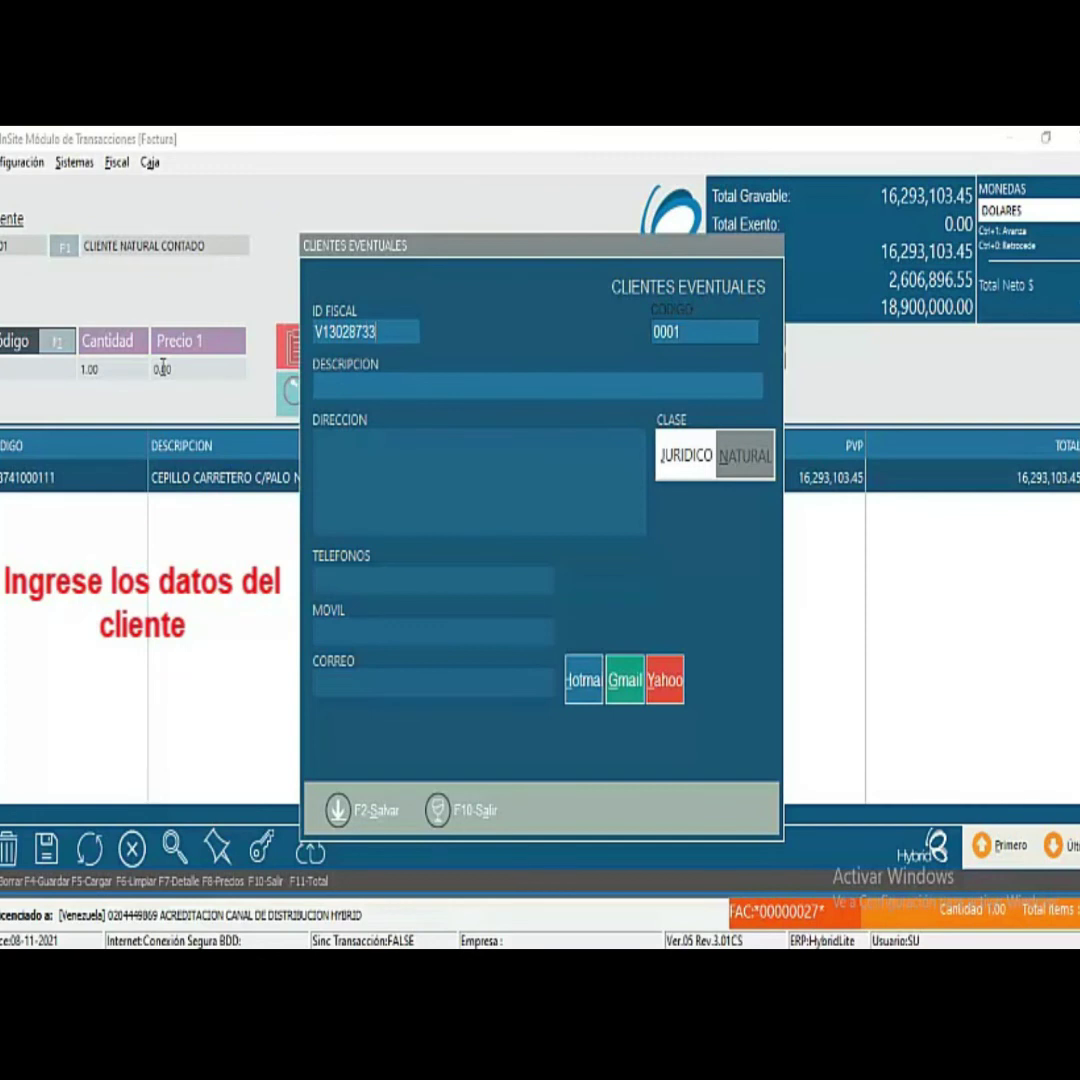
# - Fill in the walk-in client from their fiscal ID, save, and reach payment of 18,900,000.00
pyautogui.press('Return')
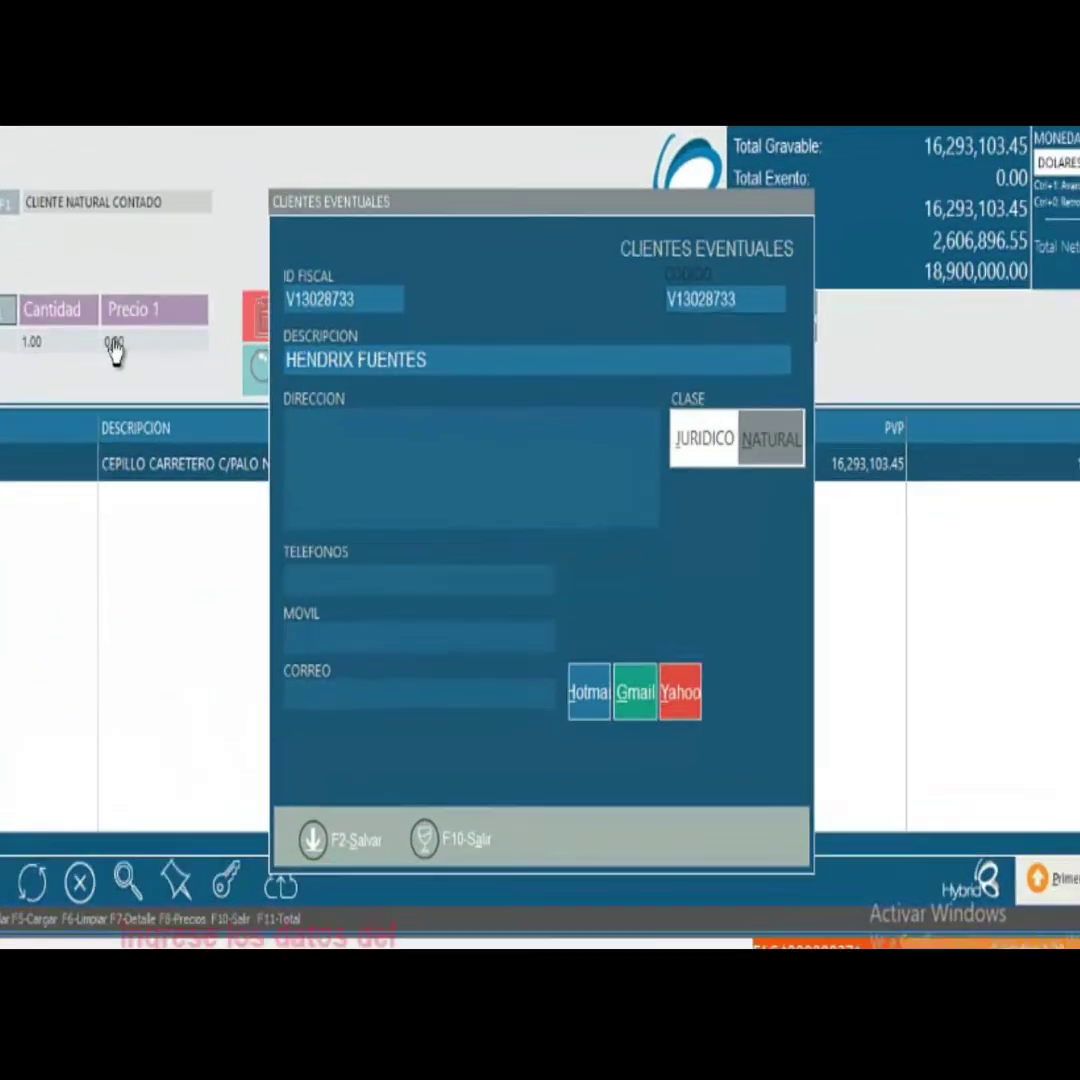
pyautogui.press('F2')
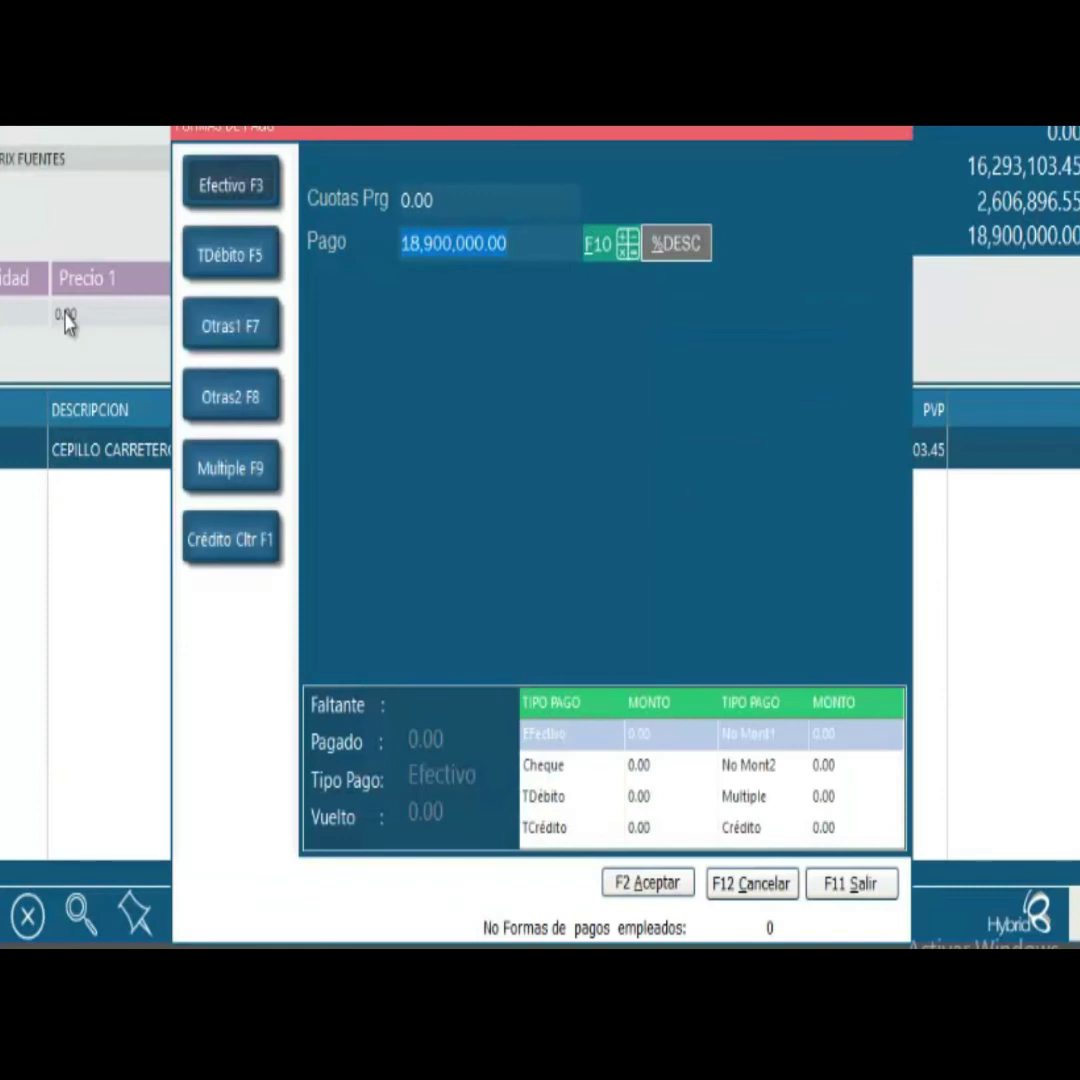
# - Pay in multiple currencies: 2.00 dollars, 10,000 Colombian pesos, plus a payment covering the rest
pyautogui.press('Return')
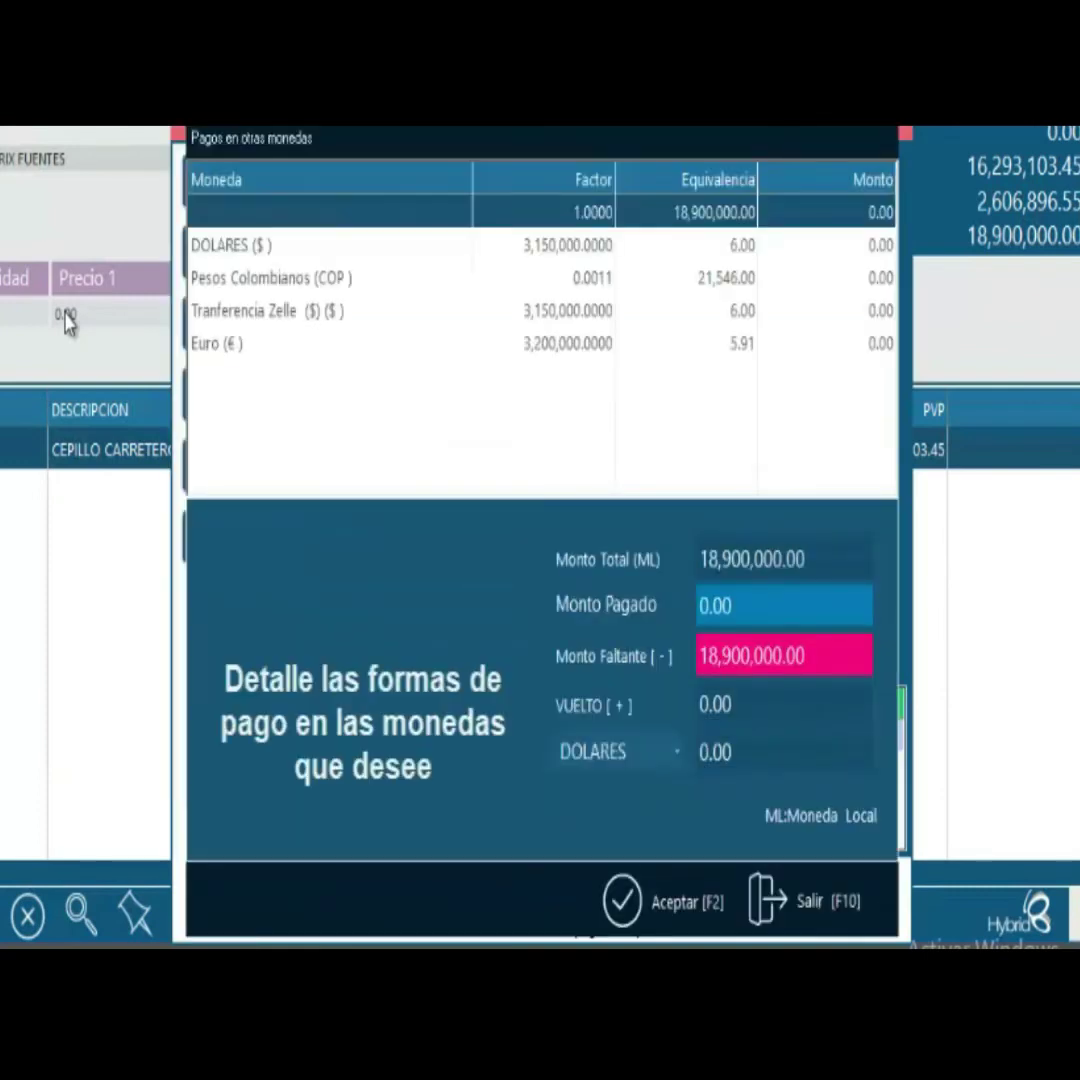
pyautogui.press('Down')
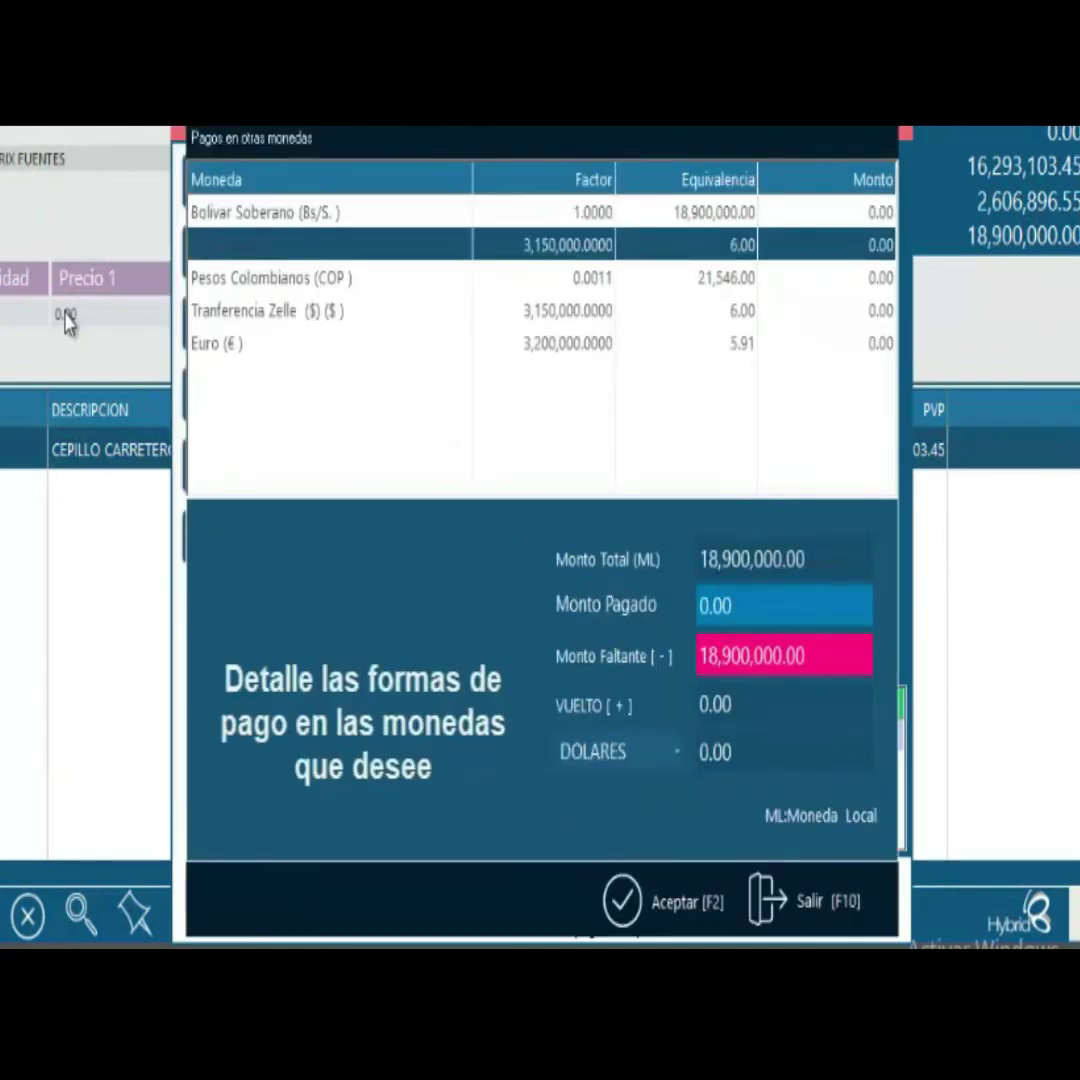
pyautogui.press('Return')
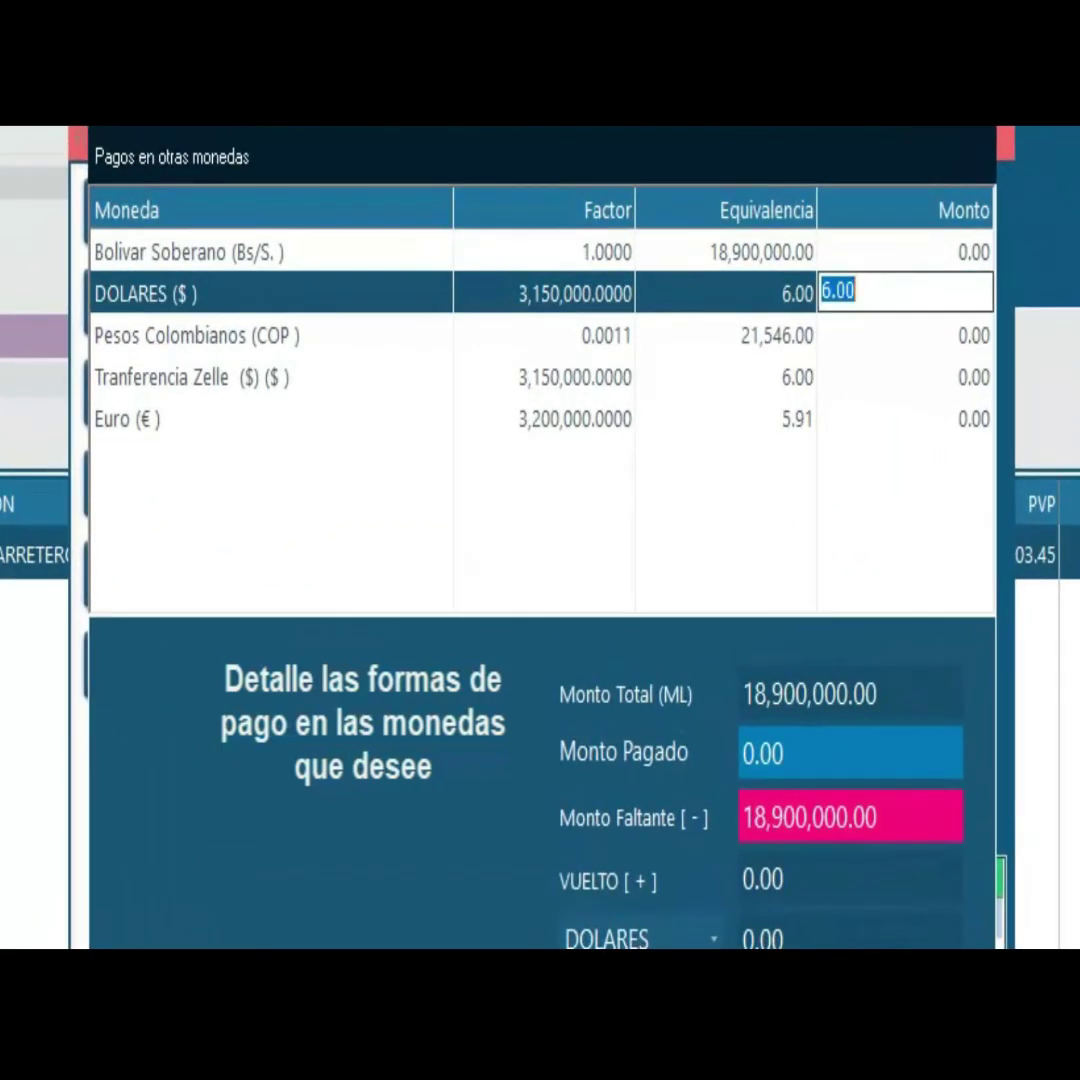
pyautogui.write('2')
pyautogui.press('Return')
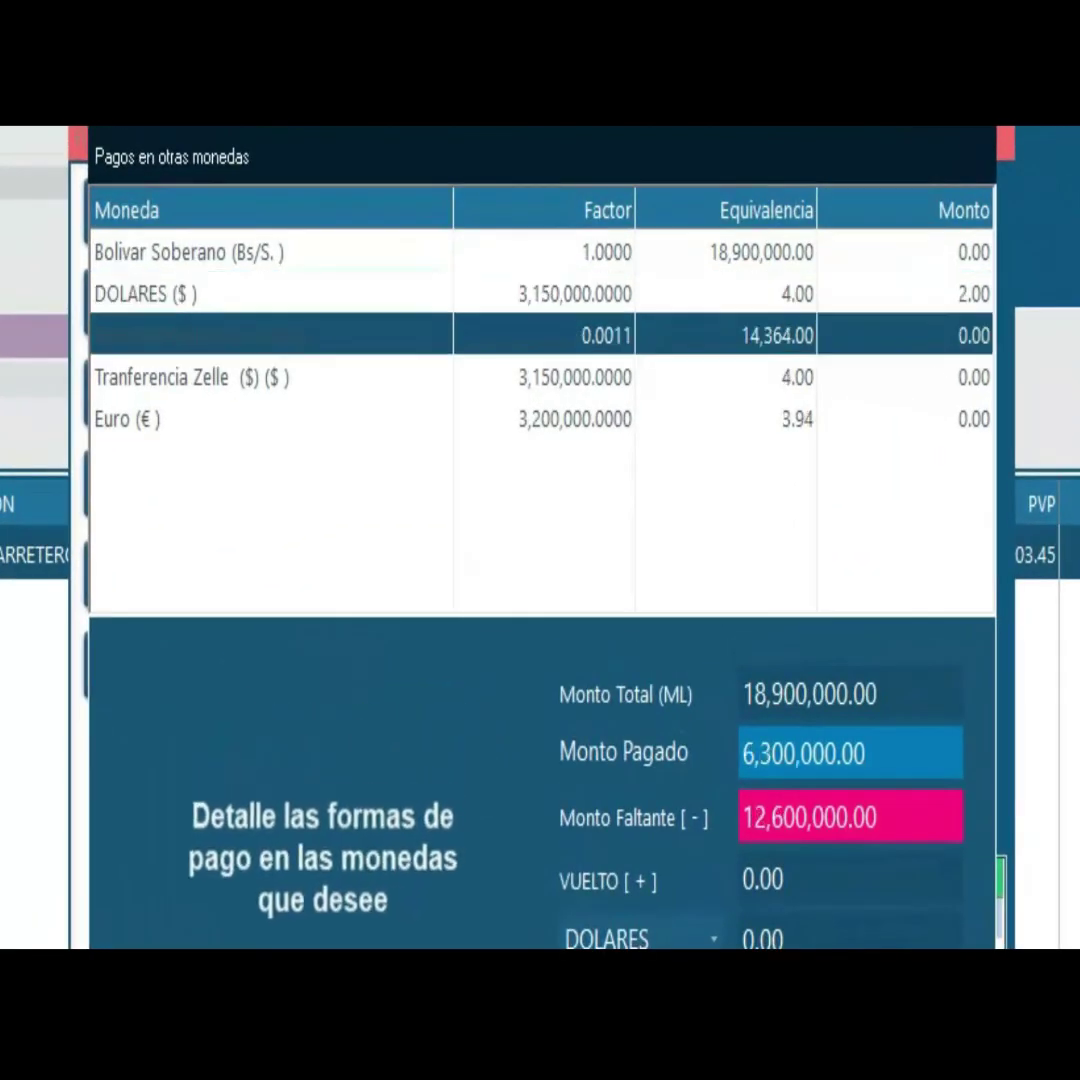
pyautogui.press('Return')
pyautogui.write('10000')
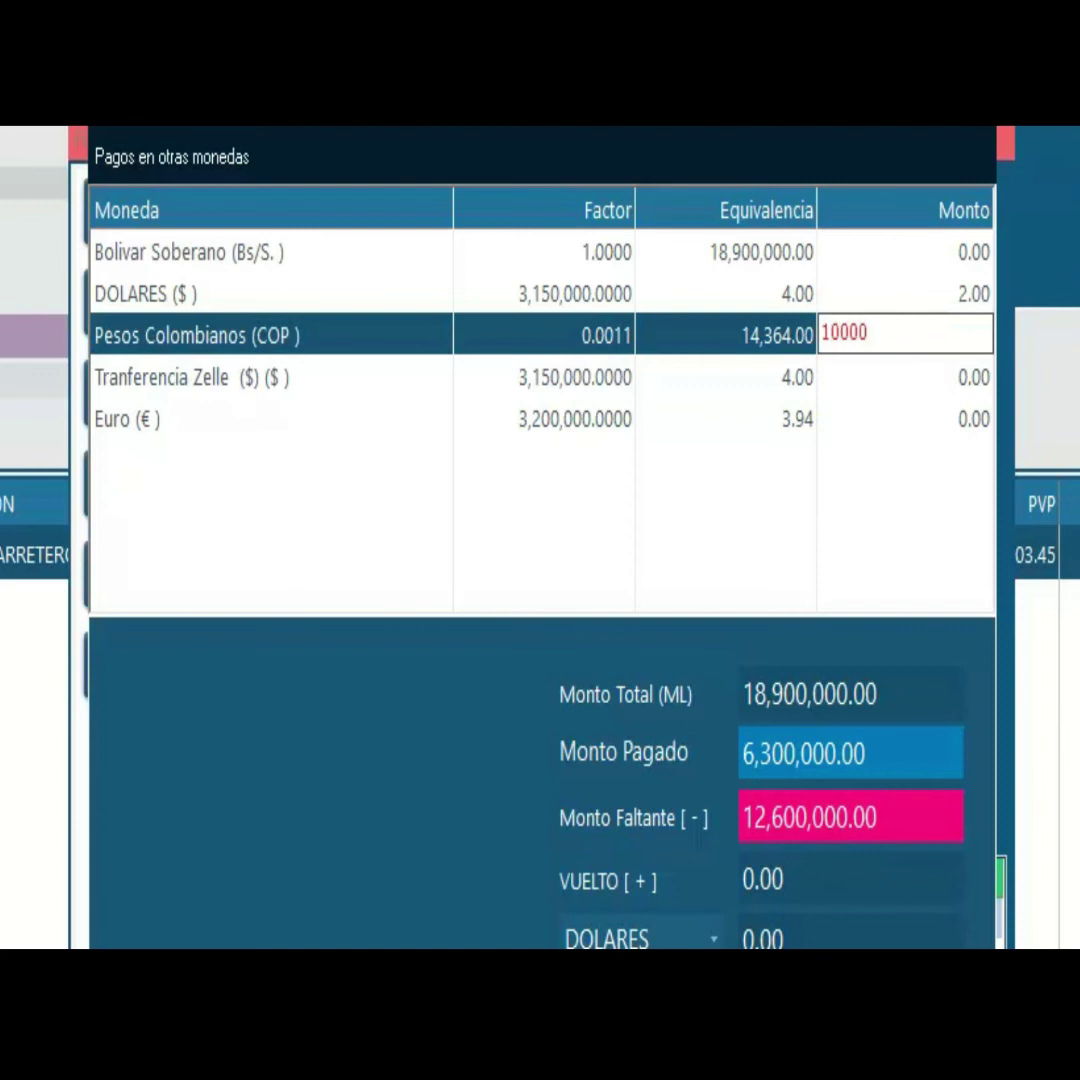
pyautogui.press('Return')
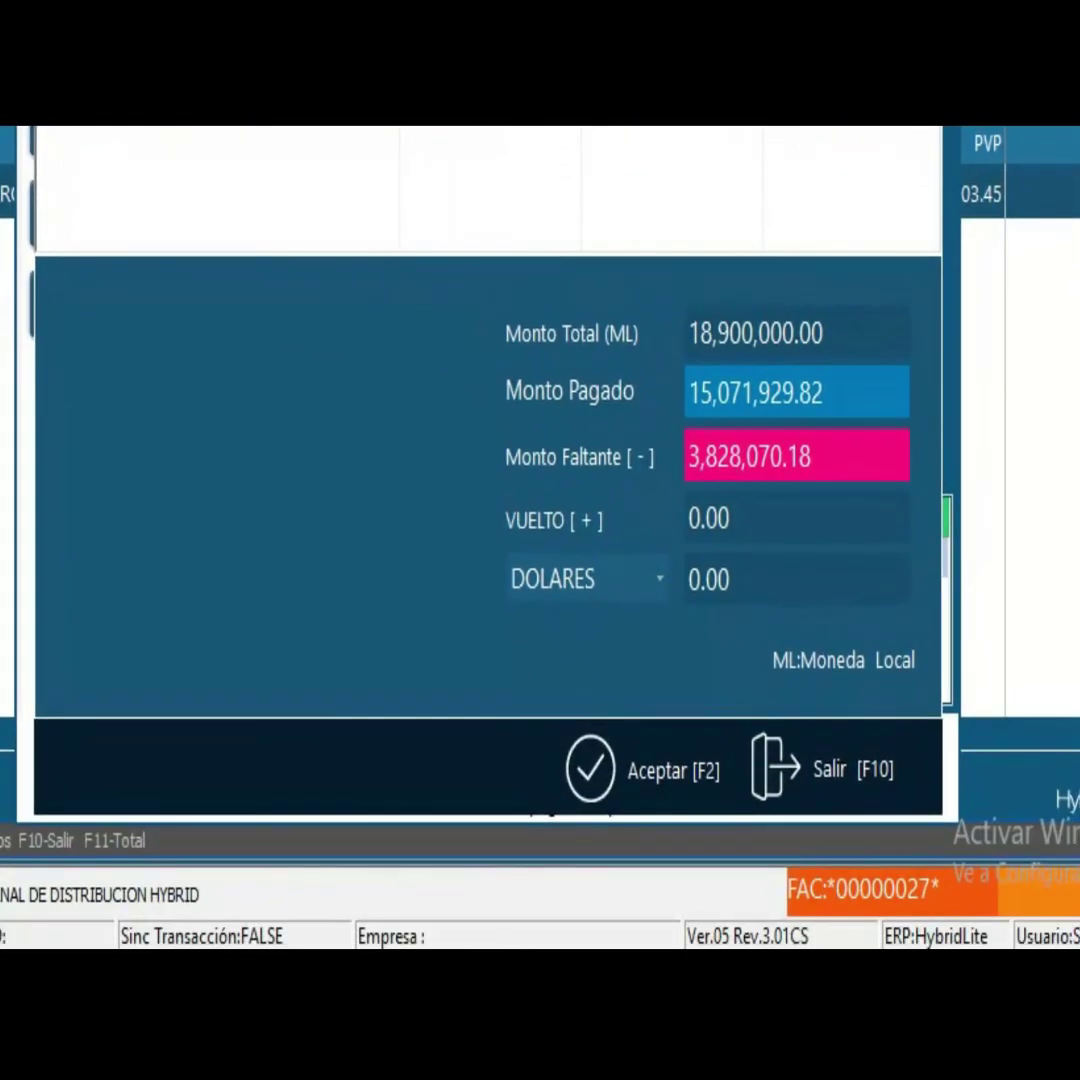
pyautogui.press('Return')
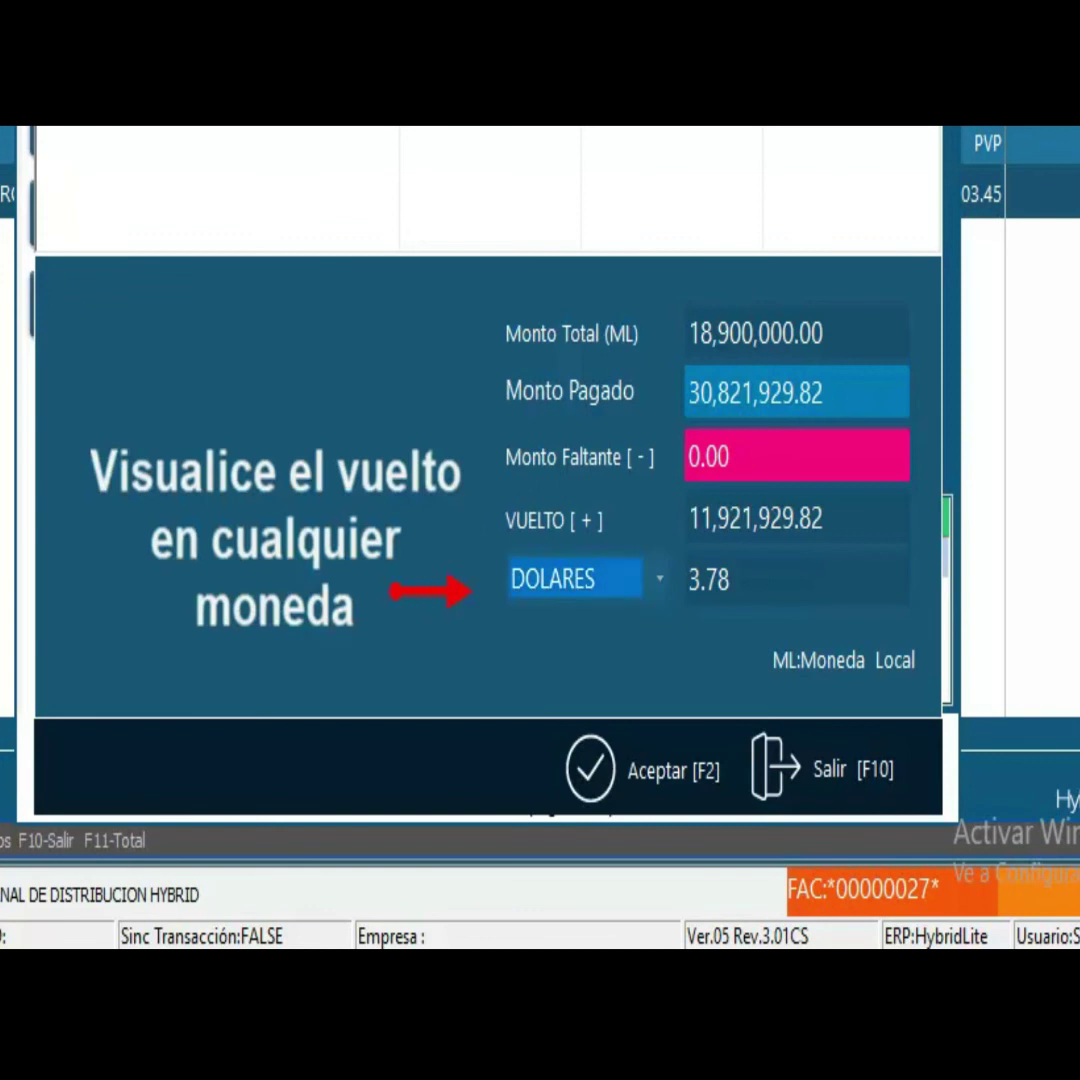
# - View the change in Colombian pesos, switch it back to dollars, and accept the payment
pyautogui.press('F4')
pyautogui.press('Down')
pyautogui.press('Return')
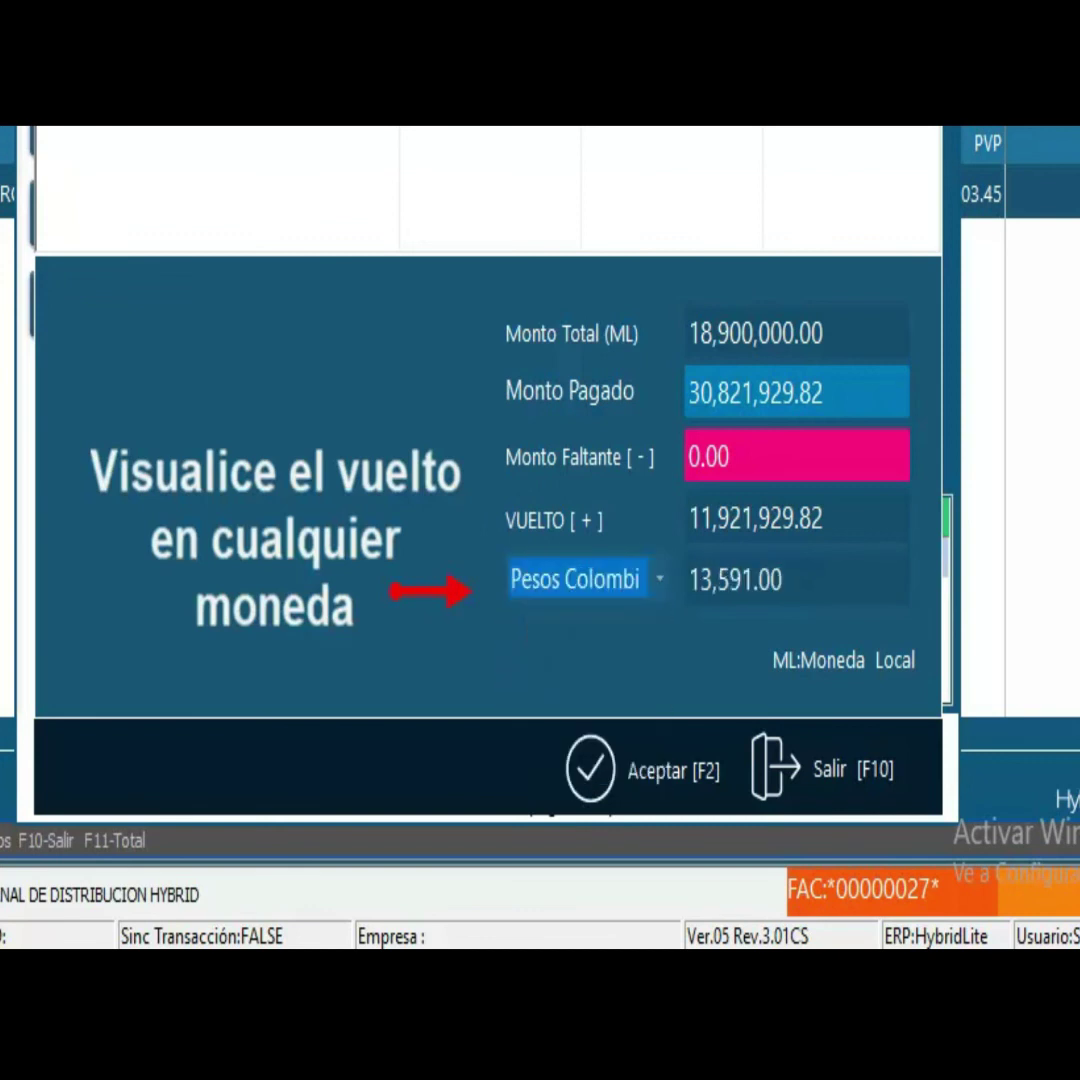
pyautogui.press('F4')
pyautogui.press('Up')
pyautogui.press('Up')
pyautogui.press('Down')
pyautogui.press('Return')
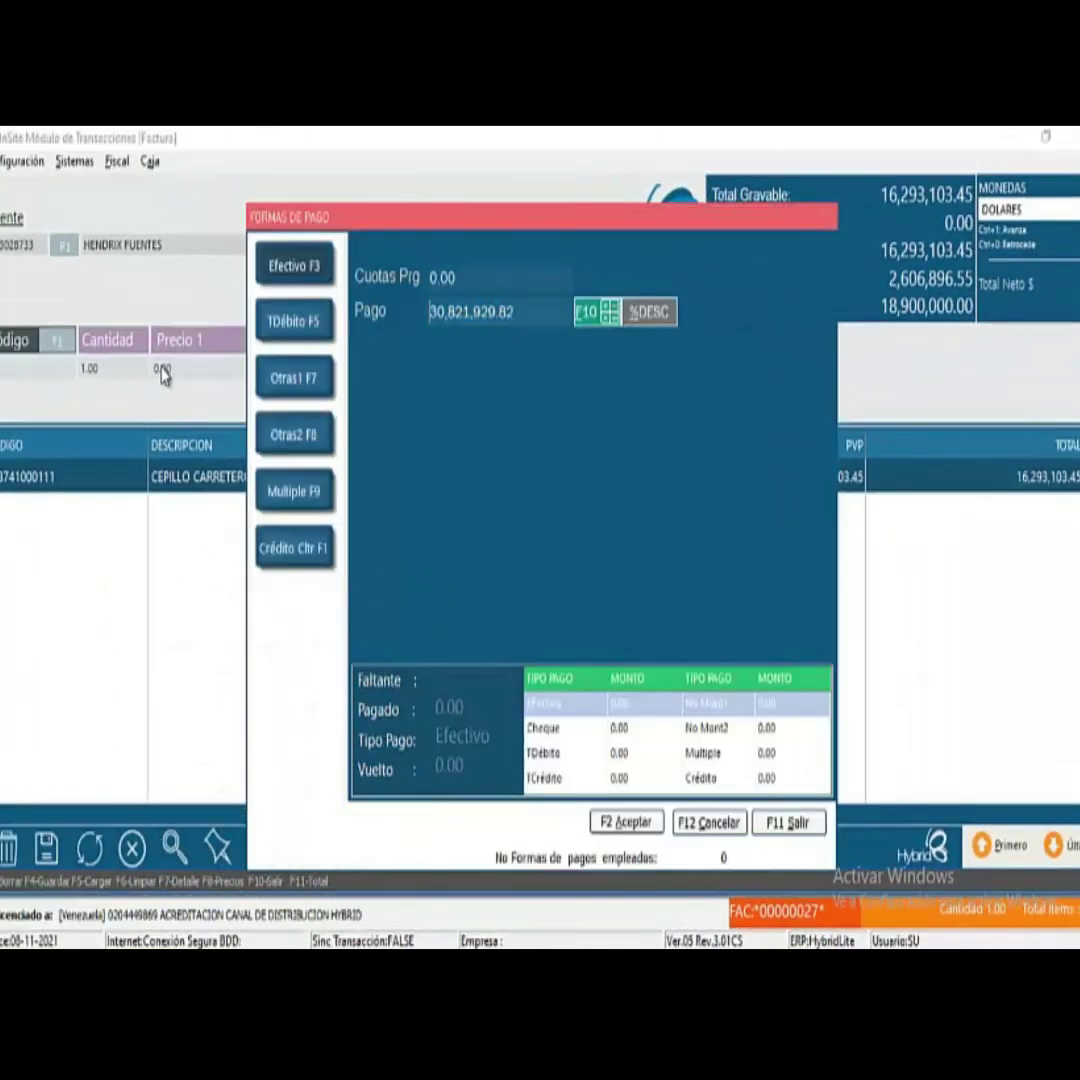
pyautogui.press('F2')
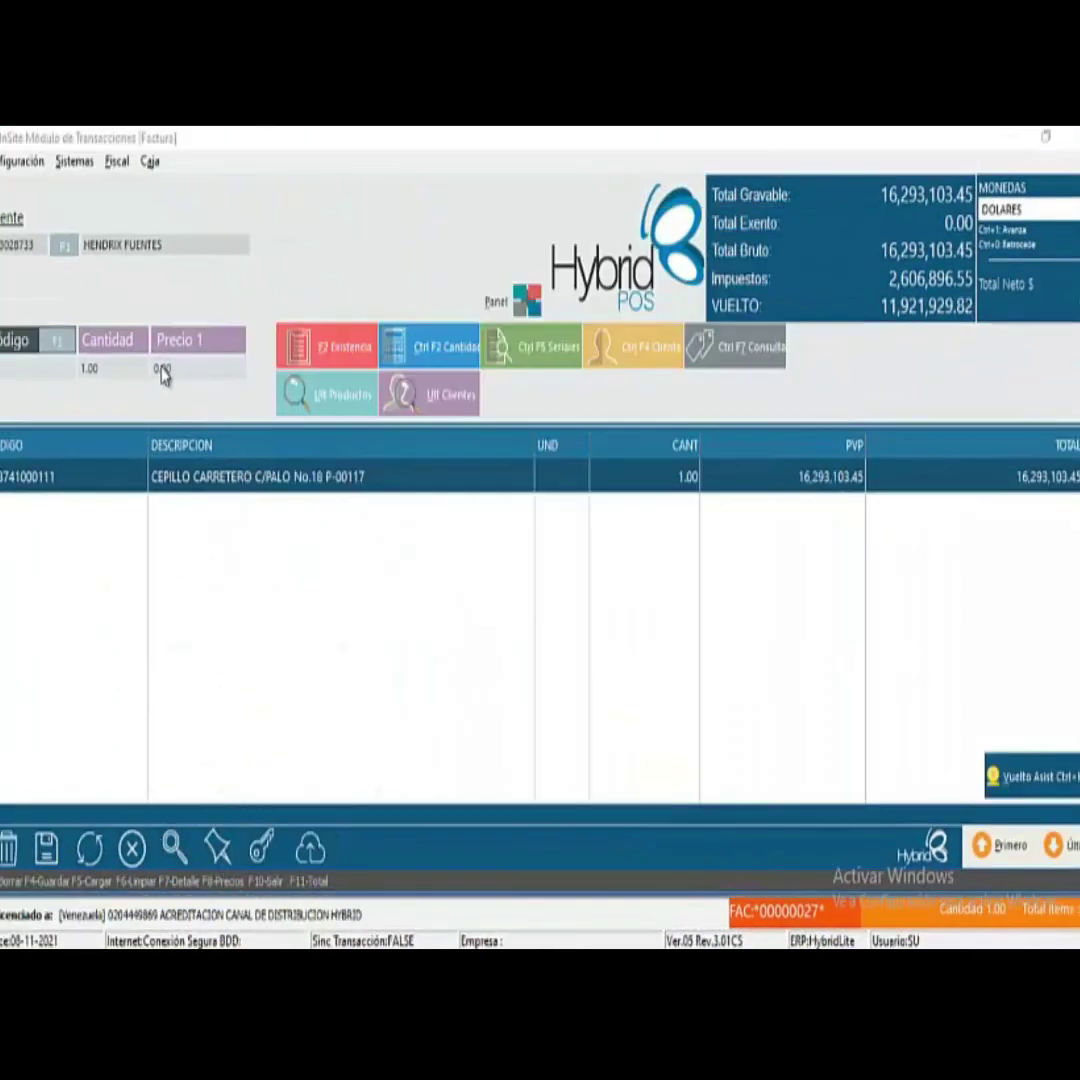